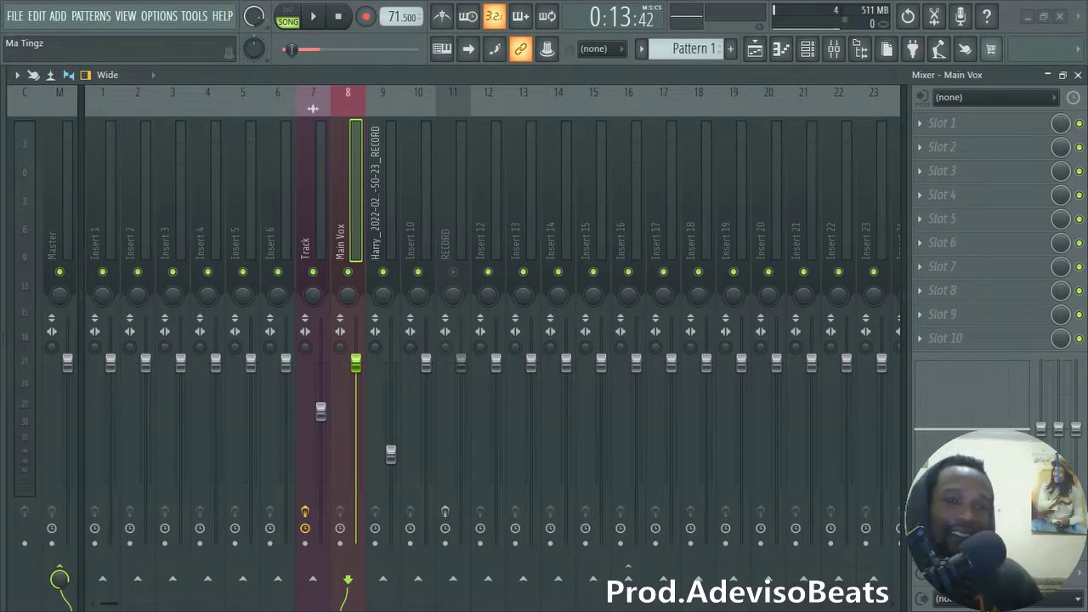
- Solo the Sample Beat track in the playlist and play it from the beginning of the song
{"action": "left_click", "coordinate": [757, 49]}
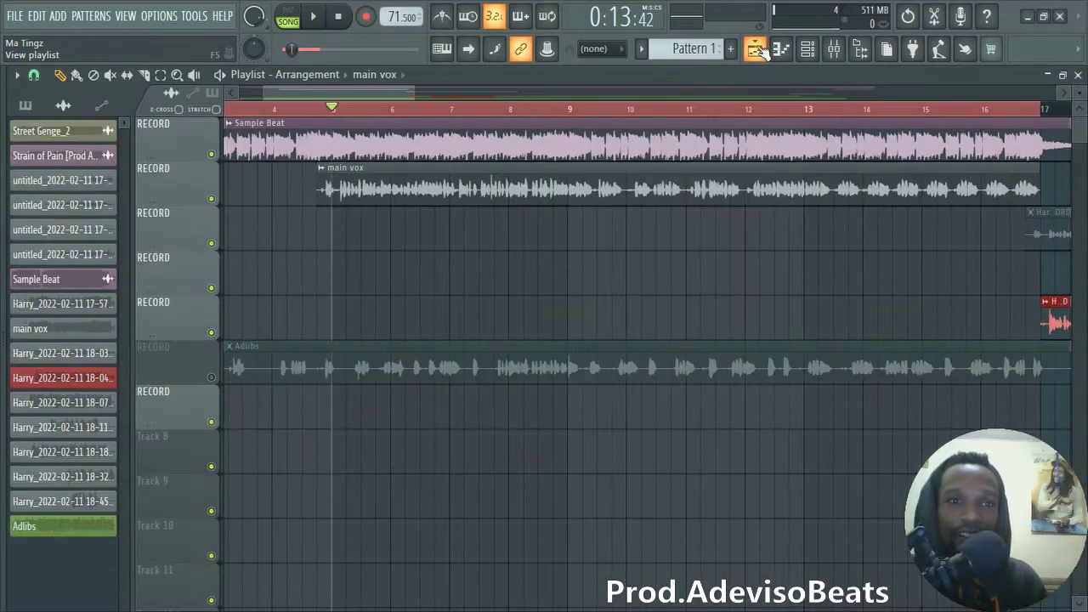
{"action": "left_click_drag", "start_coordinate": [391, 85], "coordinate": [346, 94]}
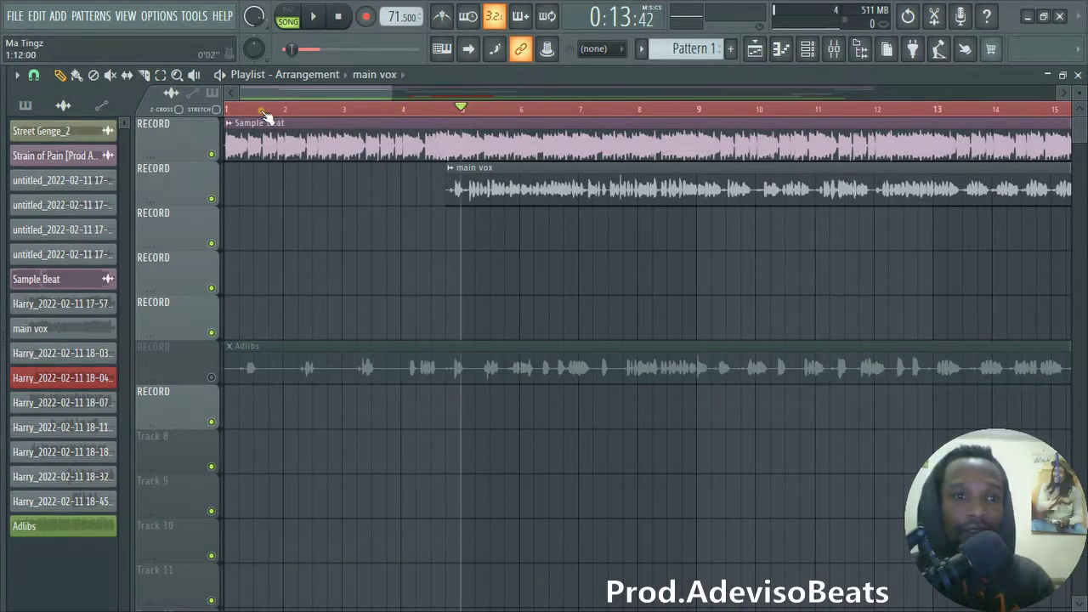
{"action": "left_click_drag", "start_coordinate": [269, 109], "coordinate": [225, 110]}
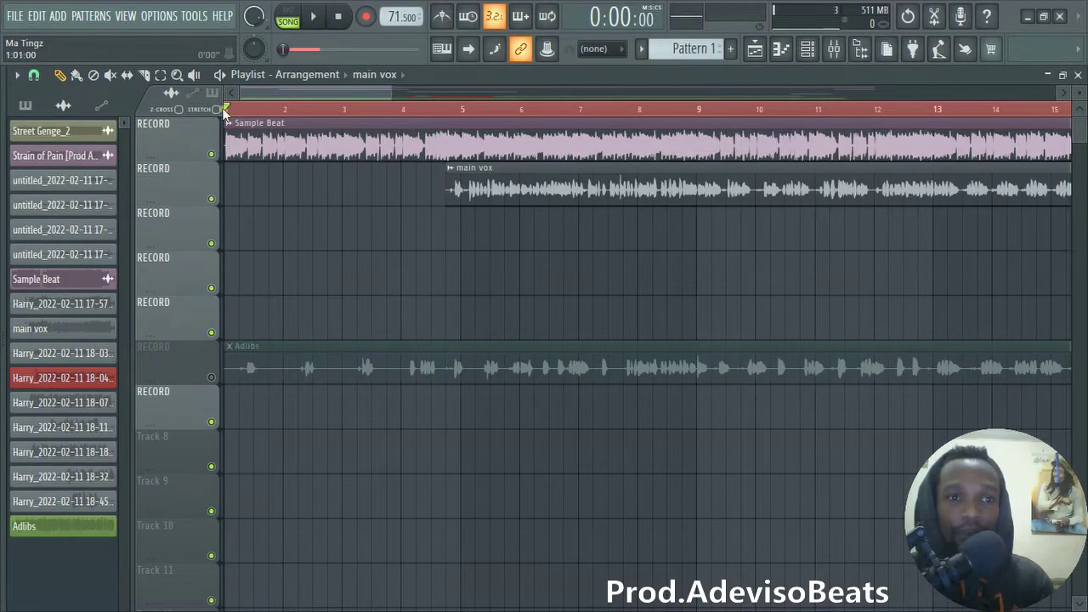
{"action": "right_click", "coordinate": [212, 156]}
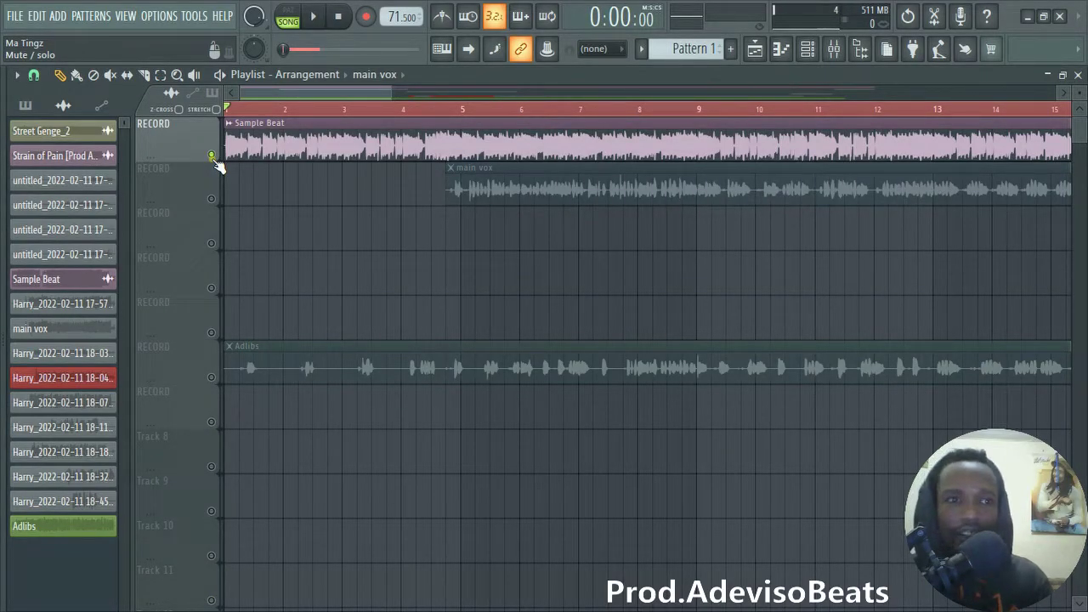
{"action": "key", "text": "space"}
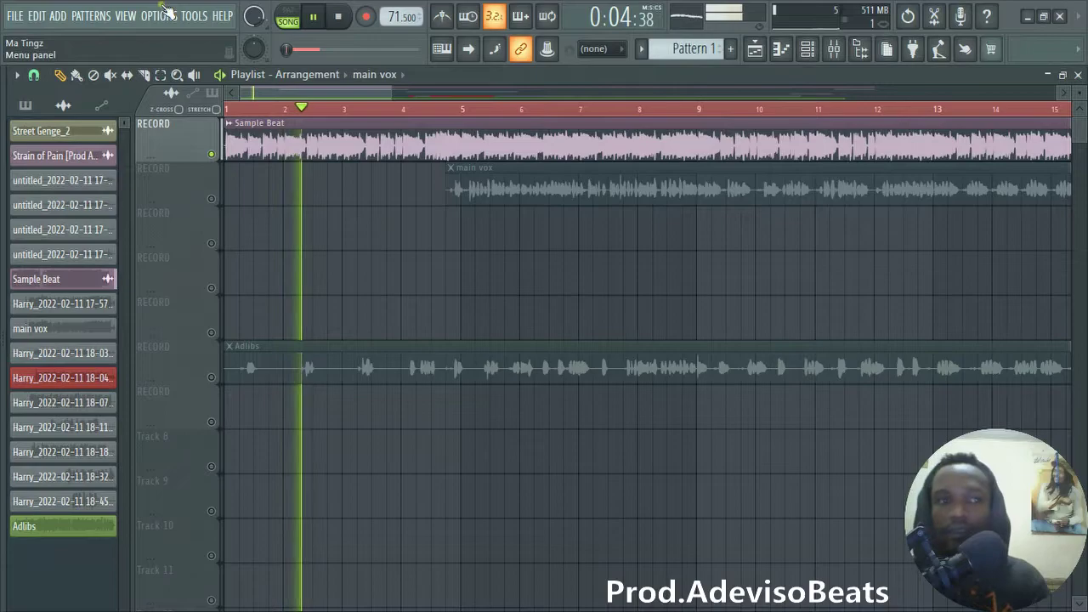
- Stop playback, unsolo the Sample Beat track and mute the Adlibs track
{"action": "left_click", "coordinate": [213, 155]}
{"action": "key", "text": "space"}
{"action": "left_click", "coordinate": [213, 155]}
{"action": "right_click", "coordinate": [212, 155]}
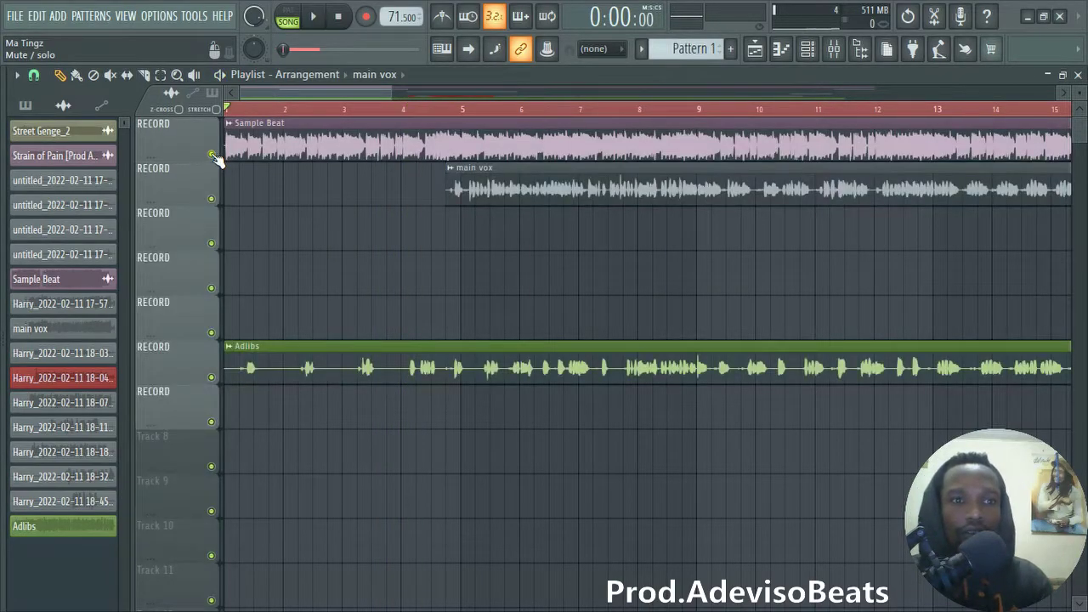
{"action": "left_click", "coordinate": [212, 378]}
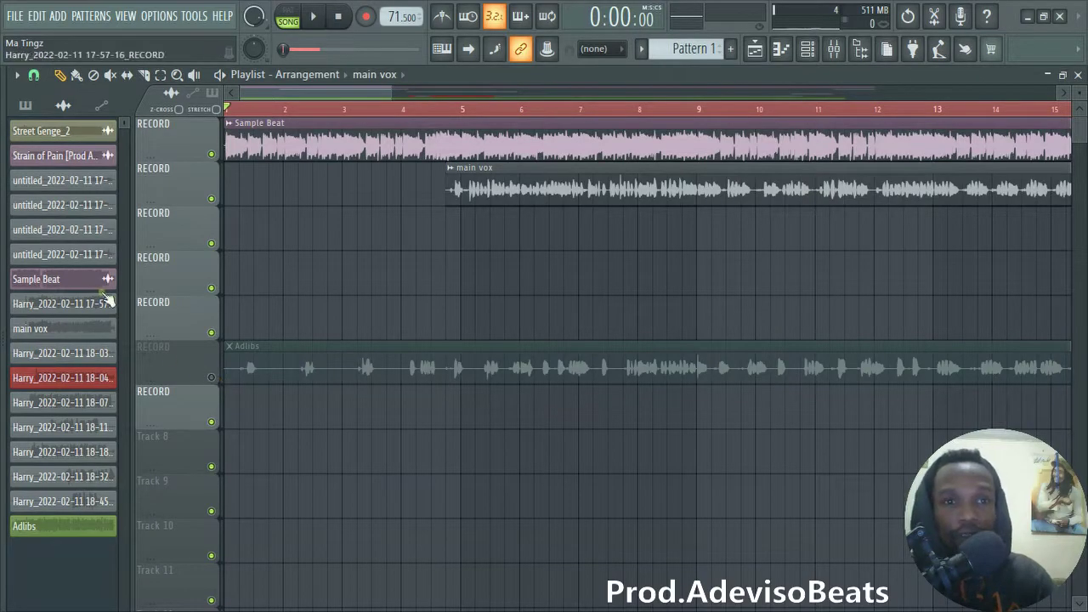
- Set the playlist's playback position to bar 5, where the main vox clip starts
{"action": "left_click_drag", "start_coordinate": [389, 93], "coordinate": [585, 91]}
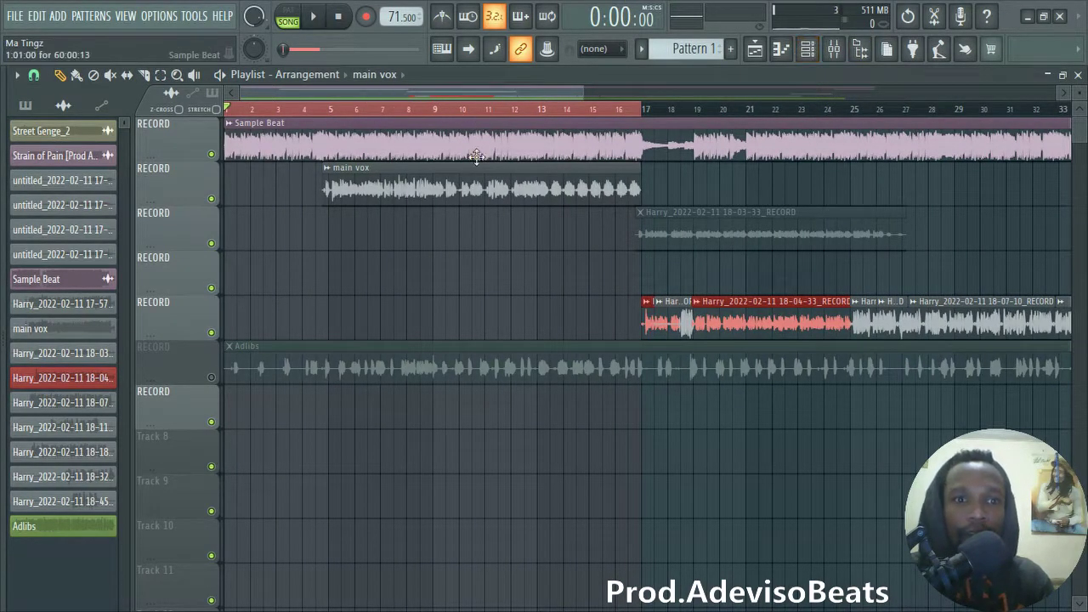
{"action": "left_click", "coordinate": [319, 110]}
{"action": "left_click_drag", "start_coordinate": [323, 113], "coordinate": [336, 115]}
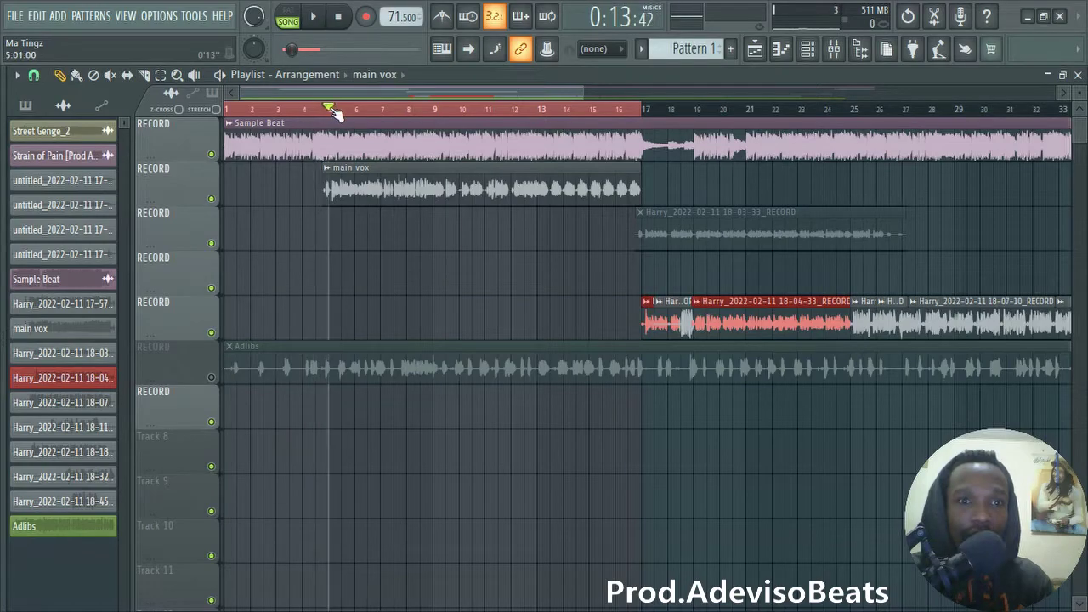
- Route the main vox clip's channel to the Main Vox mixer track
{"action": "double_click", "coordinate": [363, 173]}
{"action": "left_click", "coordinate": [833, 48]}
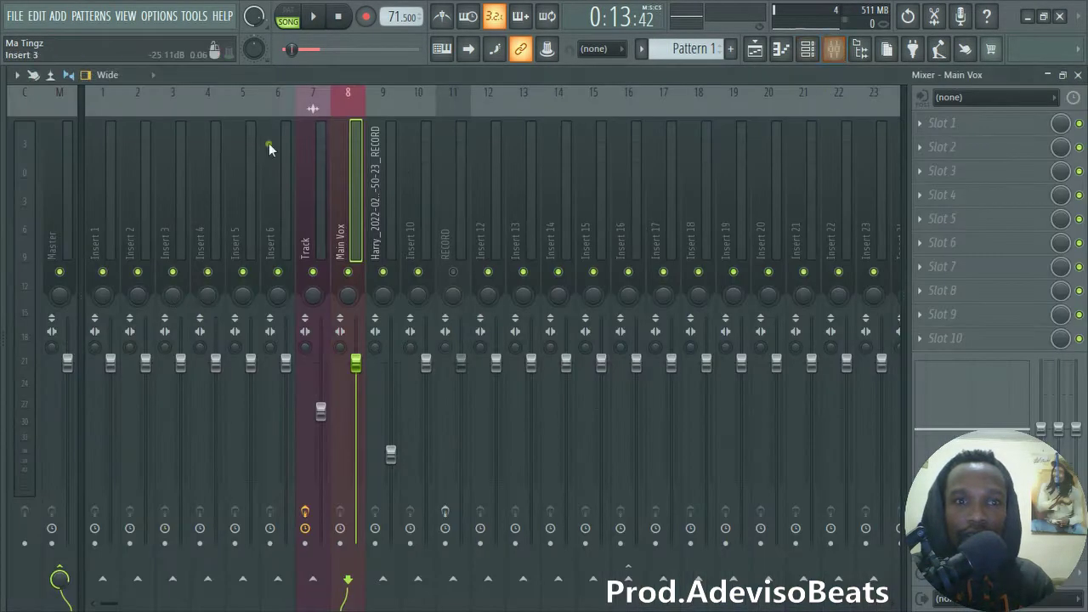
{"action": "right_click", "coordinate": [359, 175]}
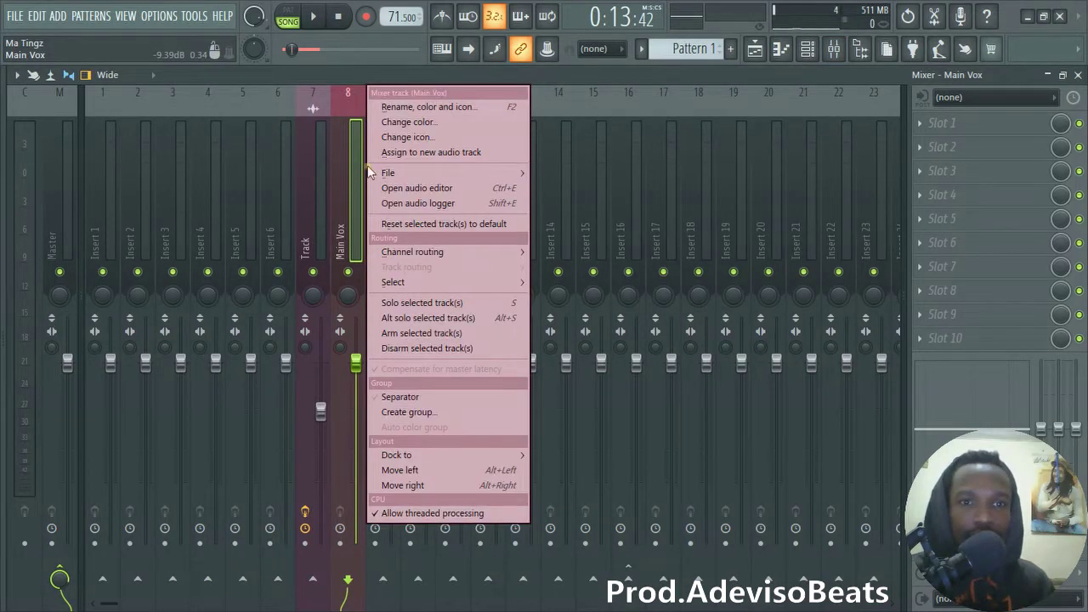
{"action": "mouse_move", "coordinate": [428, 251]}
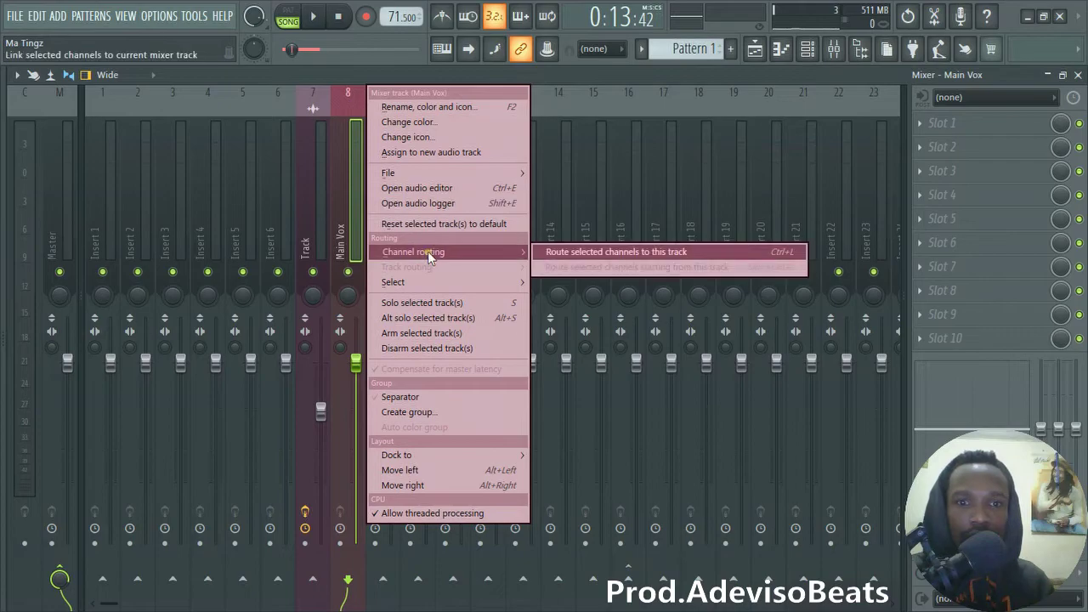
{"action": "left_click", "coordinate": [614, 251]}
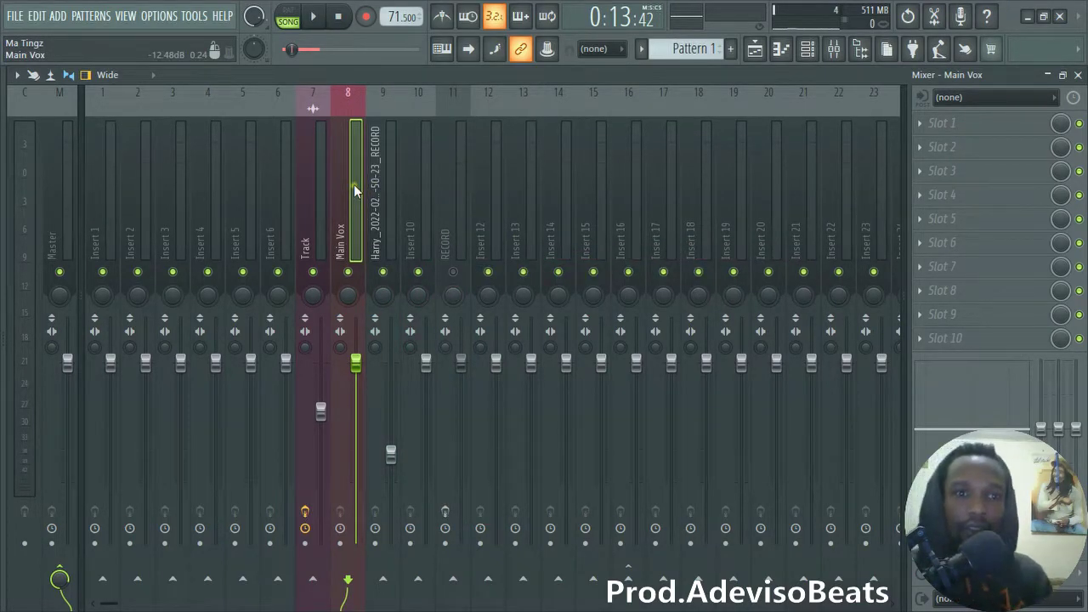
- Load FabFilter Pro-Q 2 in slot 1 of the Main Vox track and add a Low Cut band at the lowest frequencies
{"action": "left_click", "coordinate": [924, 126]}
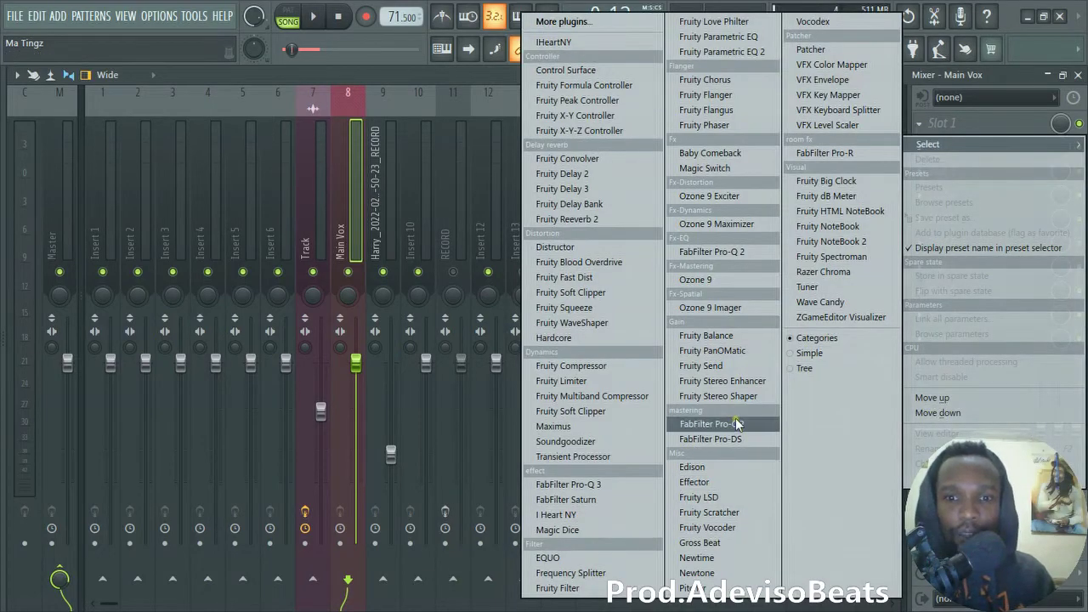
{"action": "left_click", "coordinate": [722, 251]}
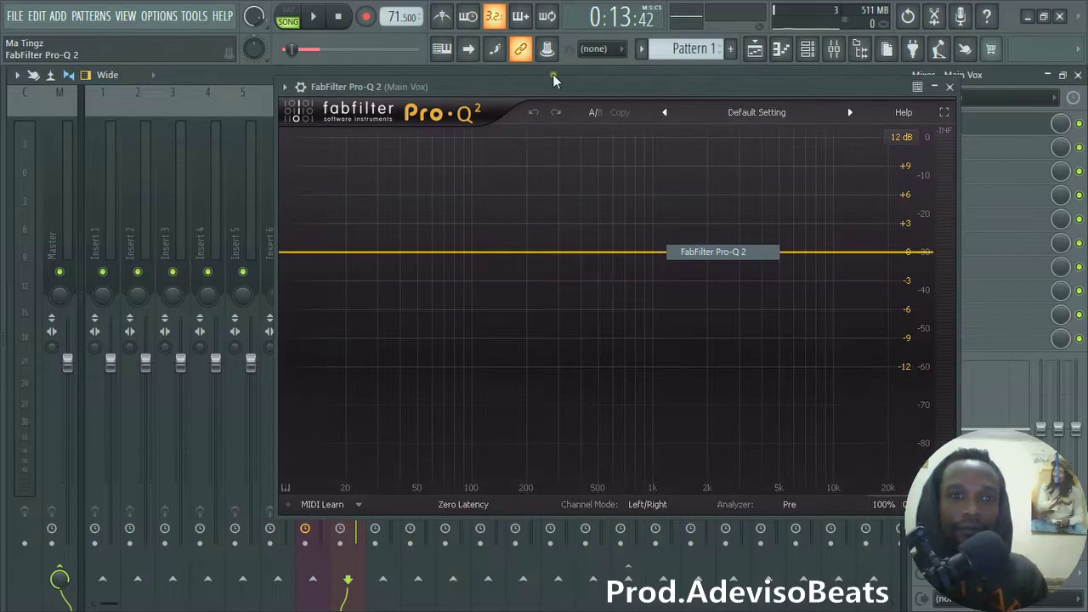
{"action": "left_click_drag", "start_coordinate": [322, 255], "coordinate": [326, 269]}
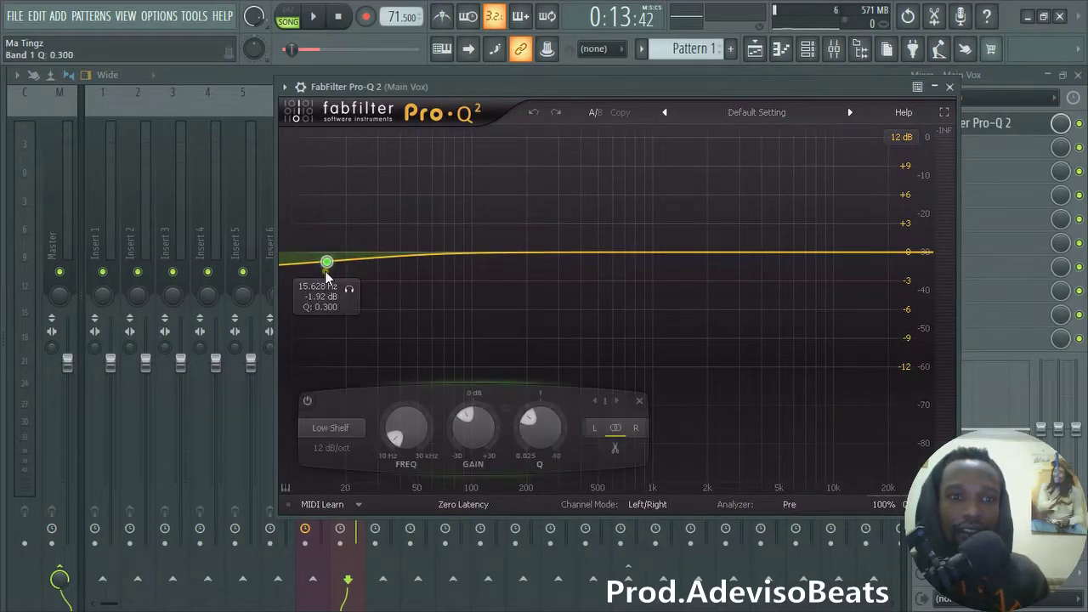
{"action": "right_click", "coordinate": [328, 265]}
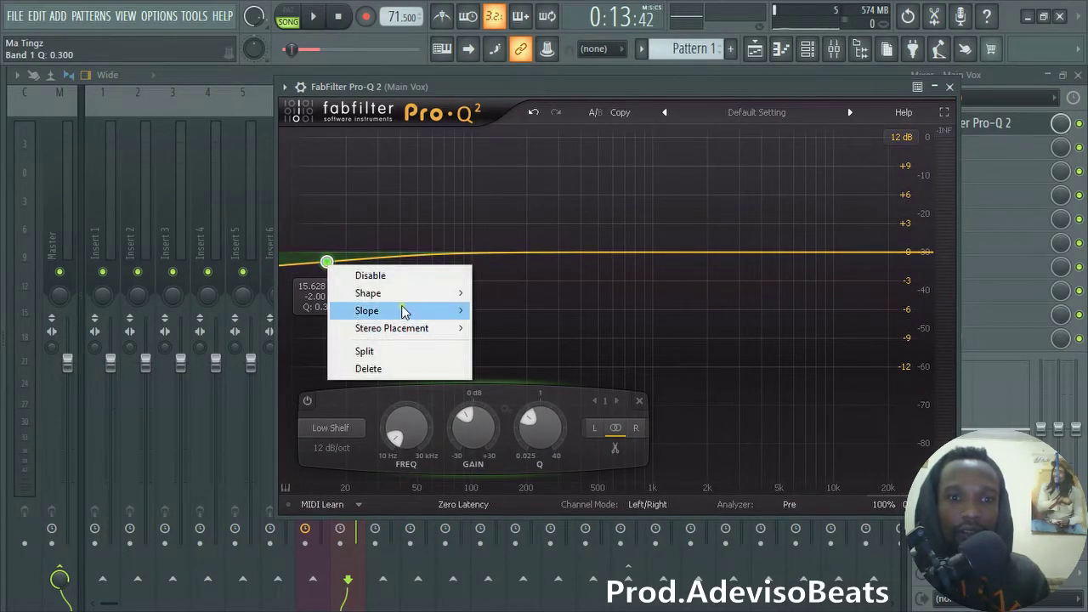
{"action": "mouse_move", "coordinate": [403, 296]}
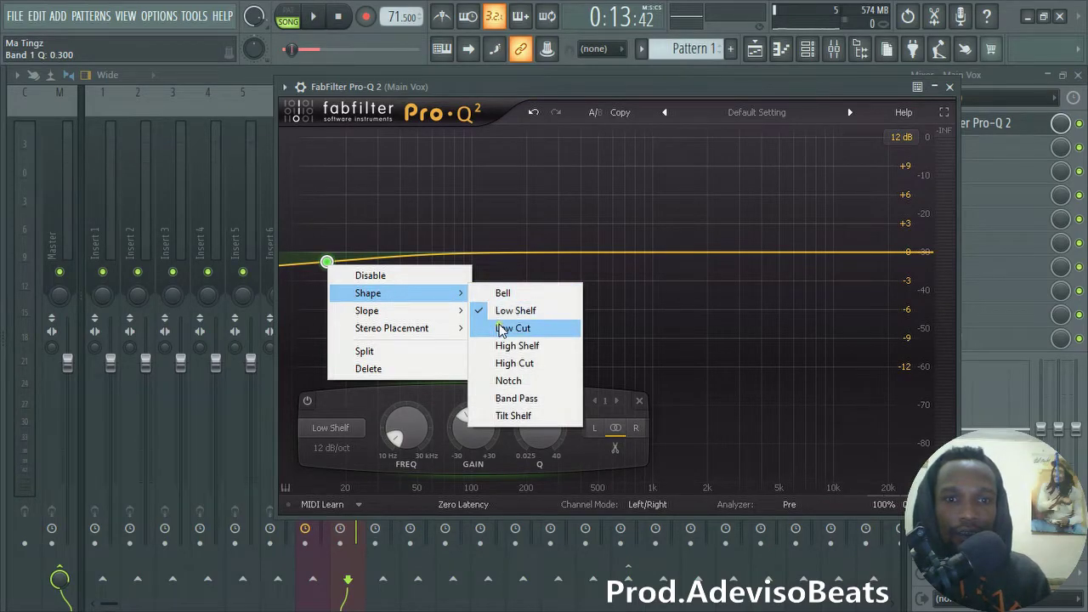
{"action": "left_click", "coordinate": [502, 331]}
- Set the low cut band's Q to about 0.99 and, listening to the vocal, its frequency to about 64.5 Hz
{"action": "left_click_drag", "start_coordinate": [539, 431], "coordinate": [554, 408]}
{"action": "left_click_drag", "start_coordinate": [407, 432], "coordinate": [432, 406]}
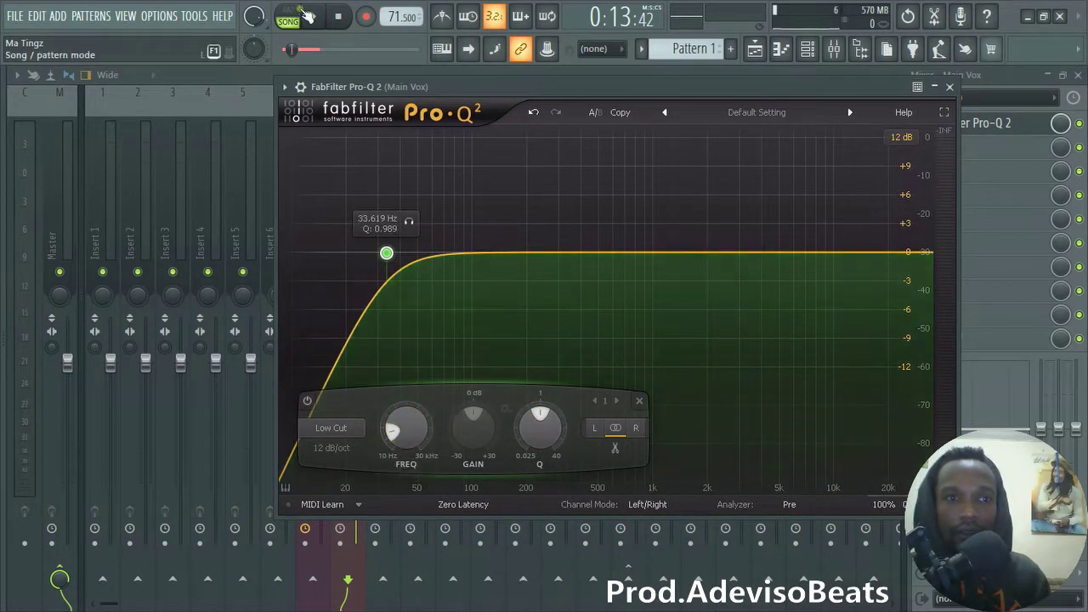
{"action": "left_click", "coordinate": [321, 21]}
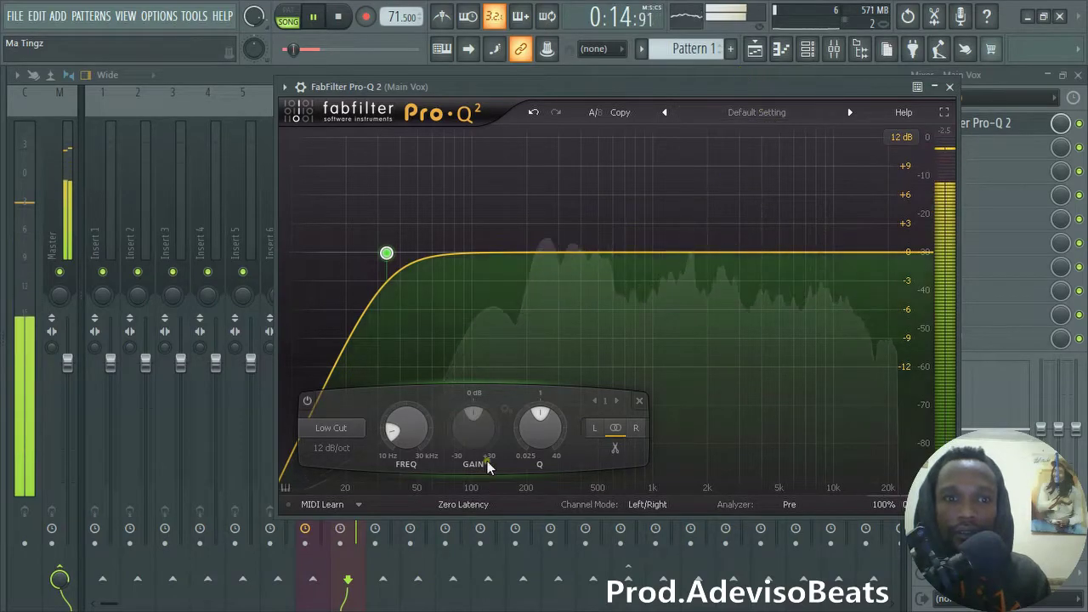
{"action": "left_click_drag", "start_coordinate": [417, 446], "coordinate": [433, 420]}
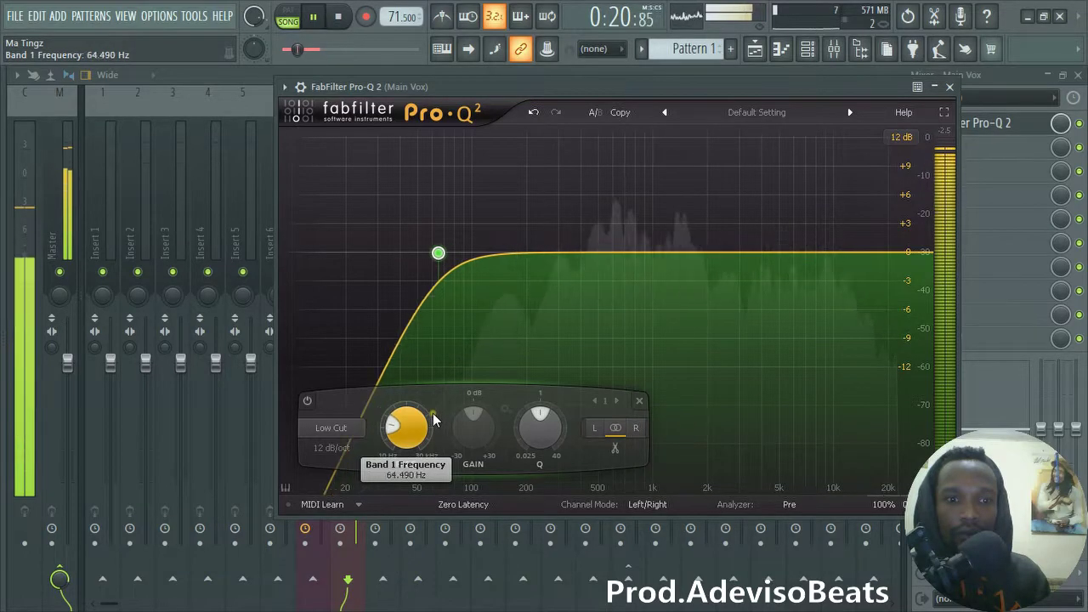
{"action": "key", "text": "space"}
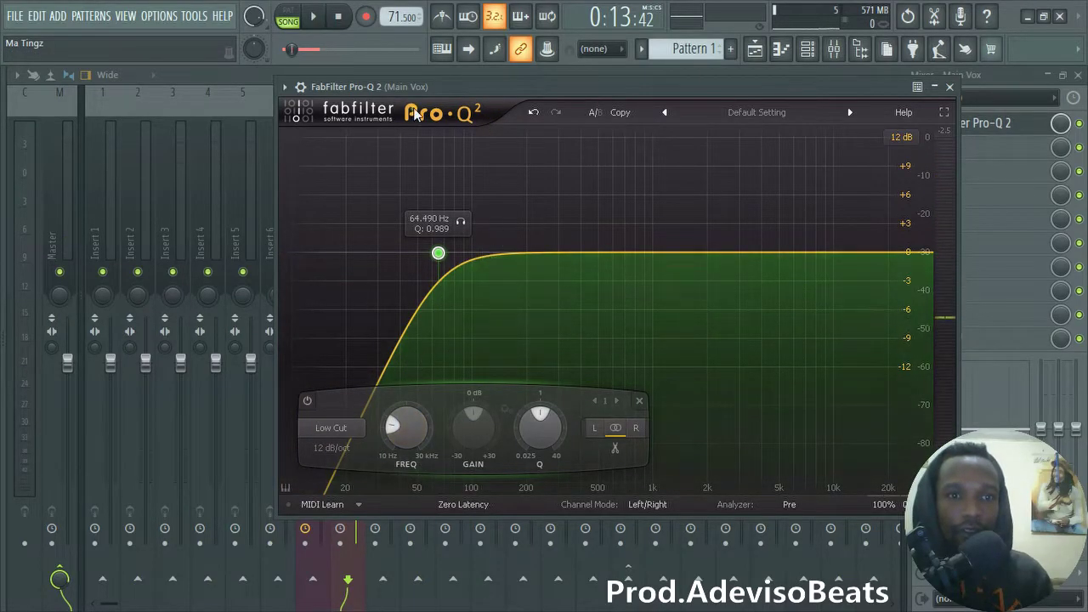
- Add a bell band near 400 Hz on the playing vocal's spectrum, with Q 40 and a gain of about -3 dB
{"action": "key", "text": "space"}
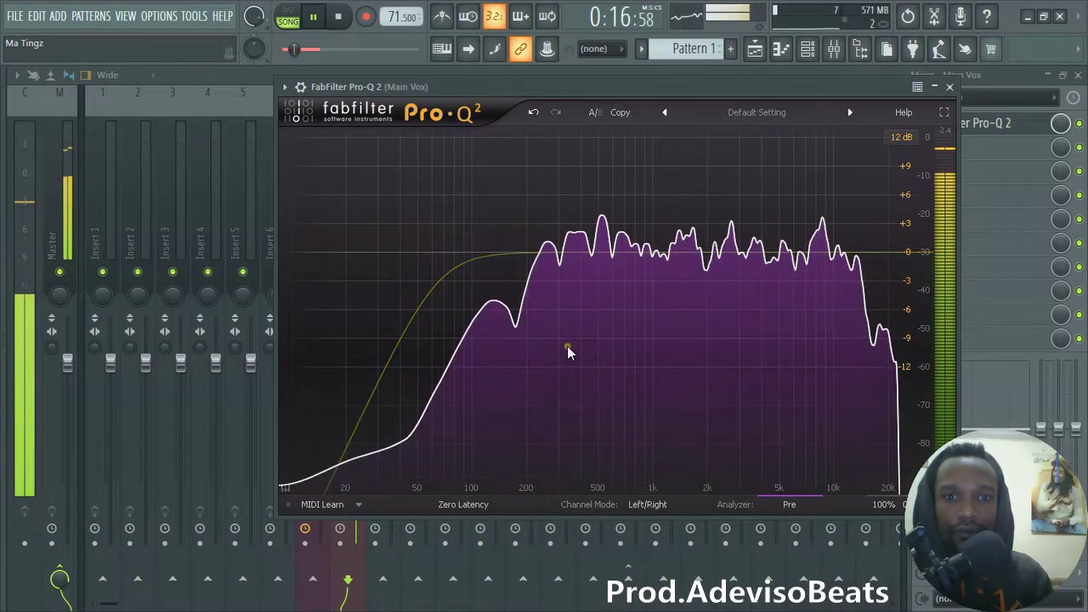
{"action": "left_click", "coordinate": [582, 214]}
{"action": "key", "text": "space"}
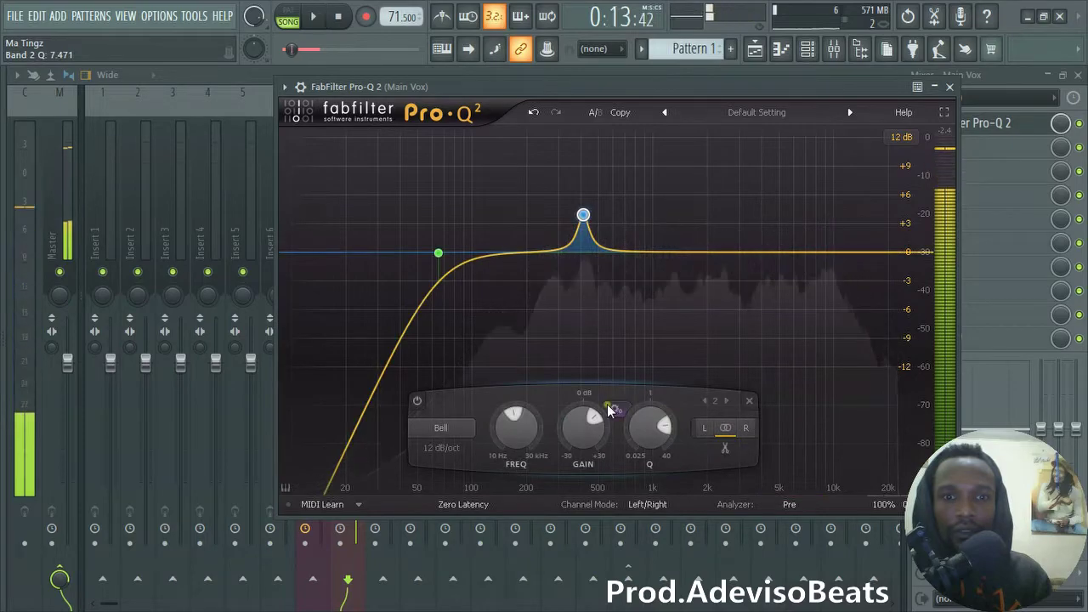
{"action": "left_click_drag", "start_coordinate": [644, 434], "coordinate": [651, 365]}
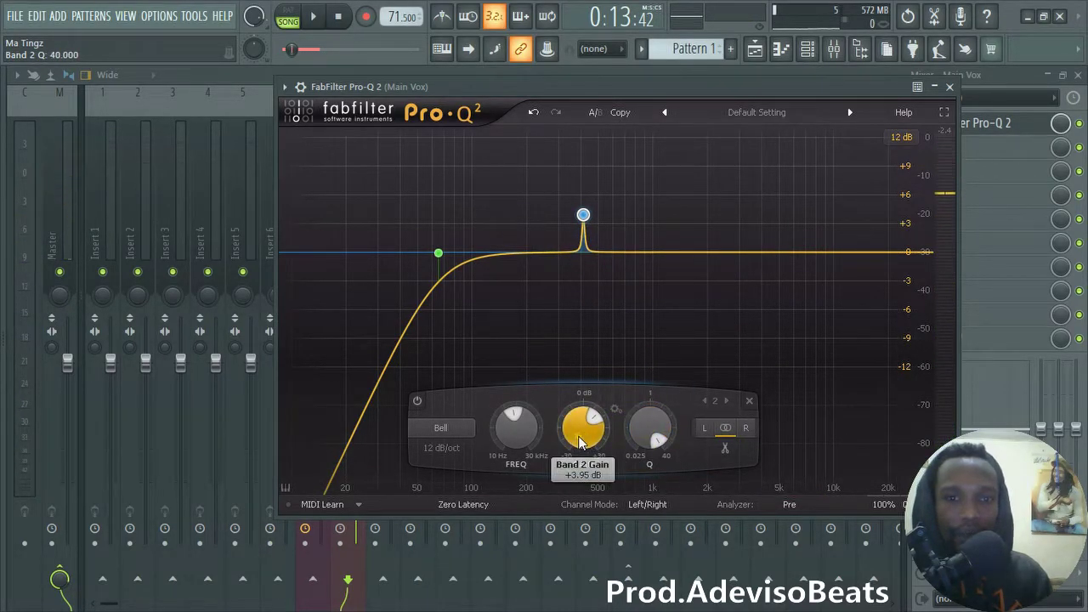
{"action": "left_click_drag", "start_coordinate": [583, 431], "coordinate": [590, 497]}
- Play the vocal and add a bell band on the peak near 1.5 kHz, with Q 40 and -3 dB gain
{"action": "key", "text": "space"}
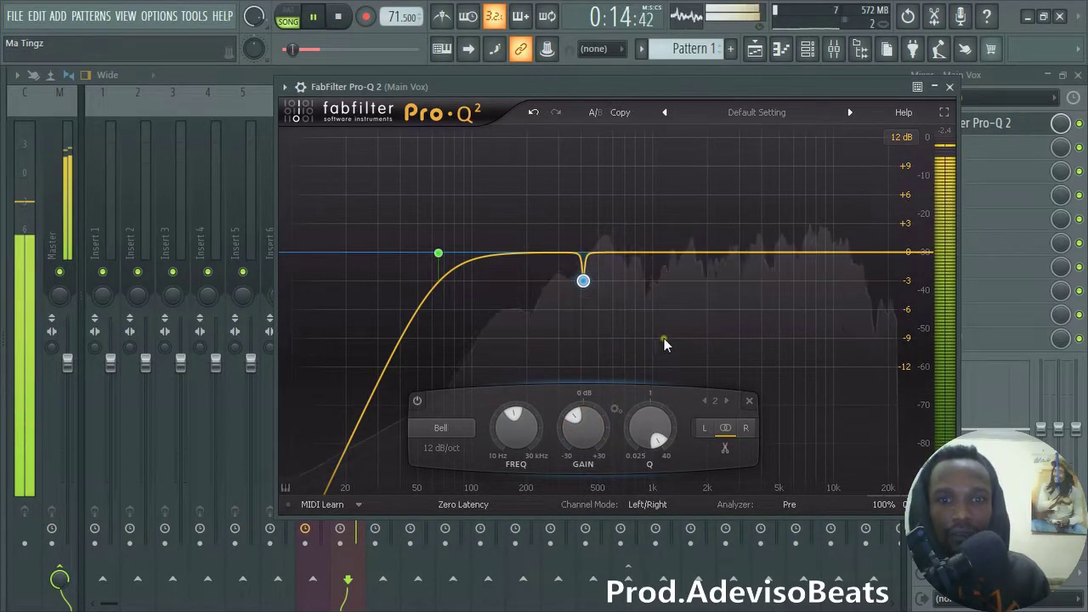
{"action": "mouse_move", "coordinate": [654, 338]}
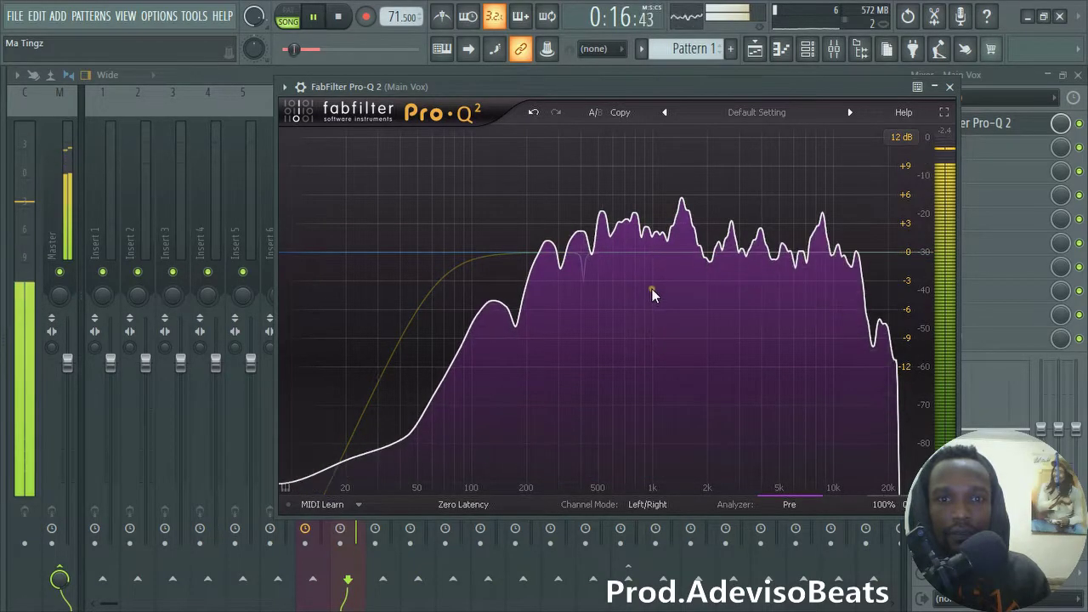
{"action": "mouse_move", "coordinate": [691, 201]}
{"action": "left_mouse_down"}
{"action": "mouse_move", "coordinate": [680, 195]}
{"action": "mouse_move", "coordinate": [682, 220]}
{"action": "left_mouse_up"}
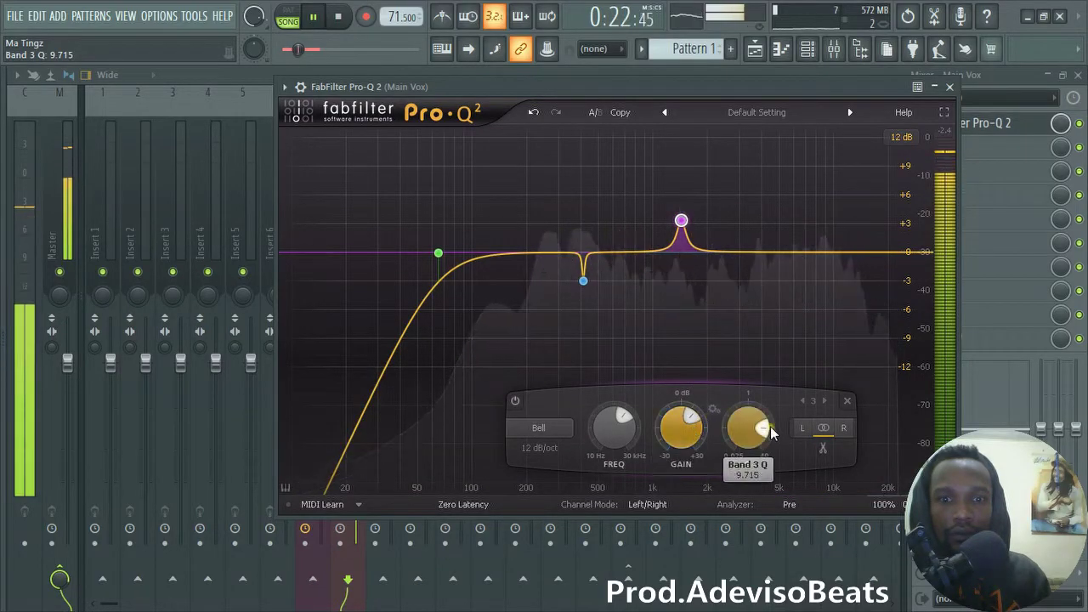
{"action": "left_click_drag", "start_coordinate": [760, 431], "coordinate": [737, 328]}
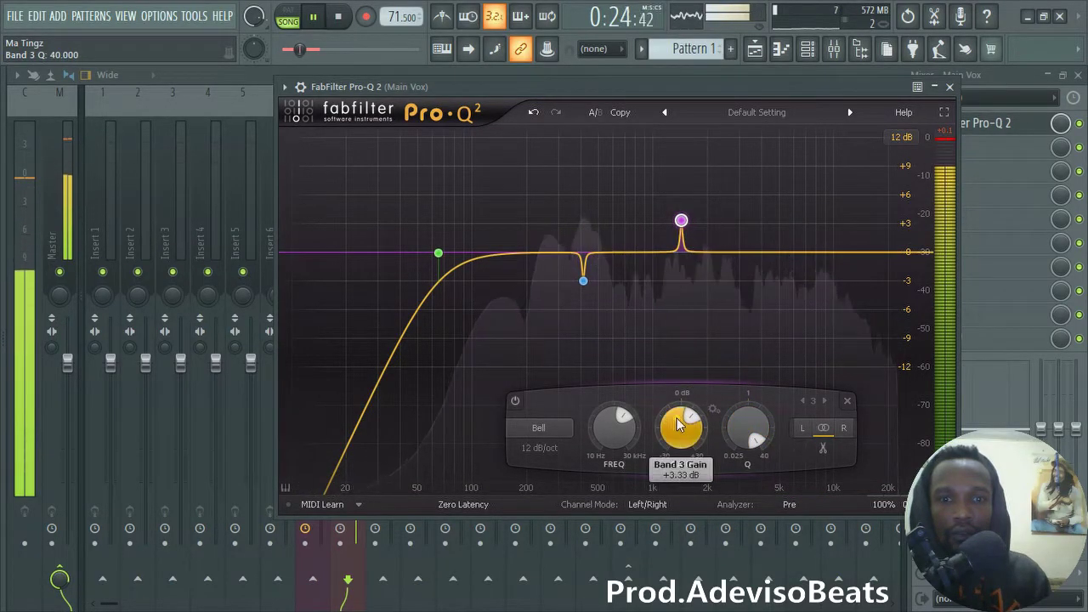
{"action": "key", "text": "space"}
{"action": "left_click_drag", "start_coordinate": [680, 425], "coordinate": [705, 476]}
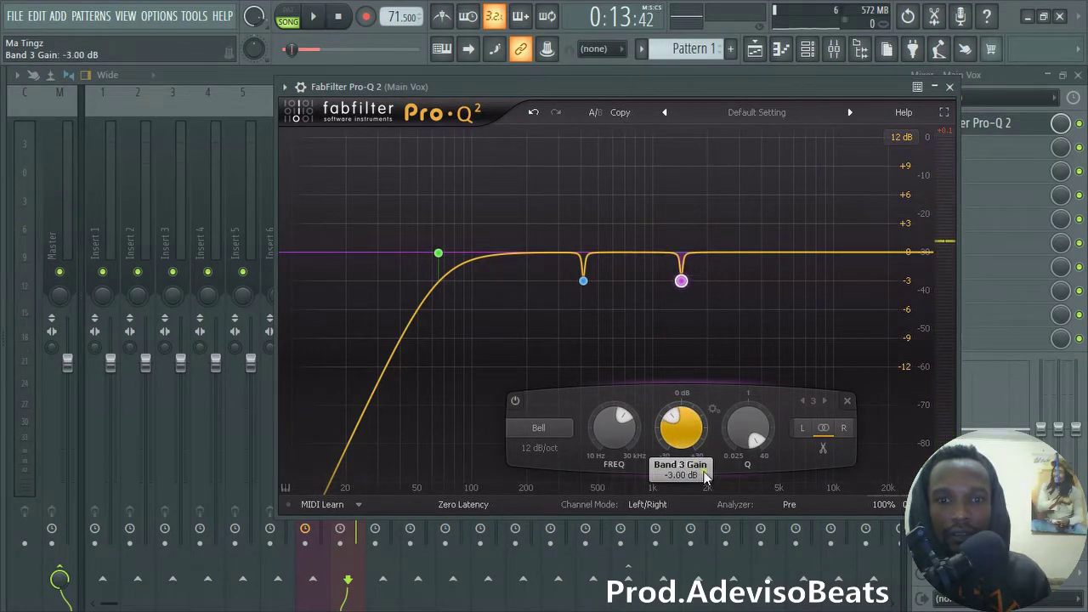
- Play the vocal and add a bell band near 4 kHz, narrowing its Q and setting its gain to about -1.95 dB
{"action": "key", "text": "space"}
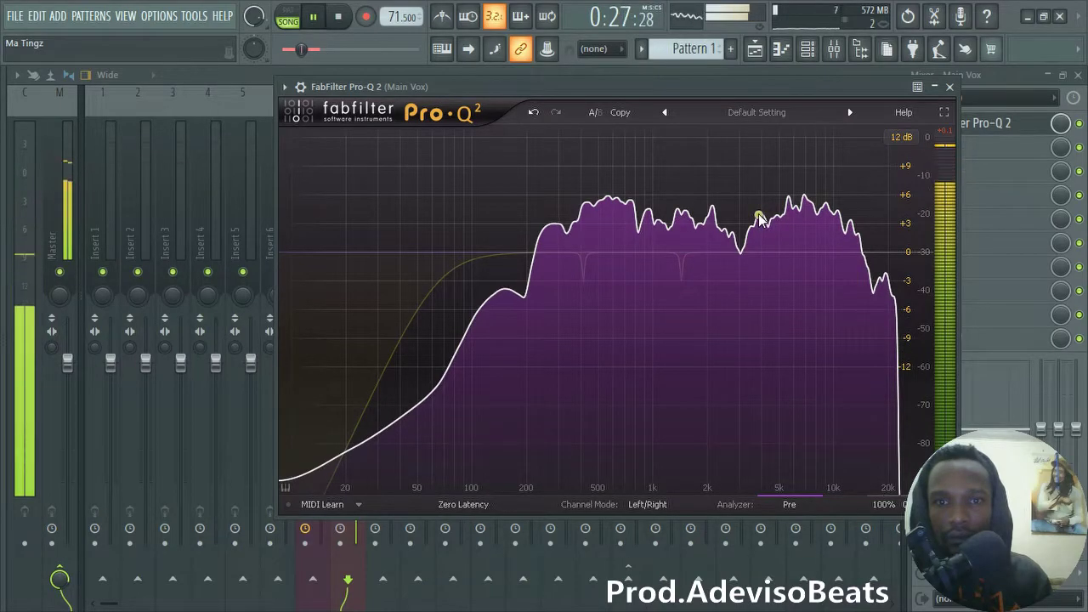
{"action": "left_click", "coordinate": [760, 217]}
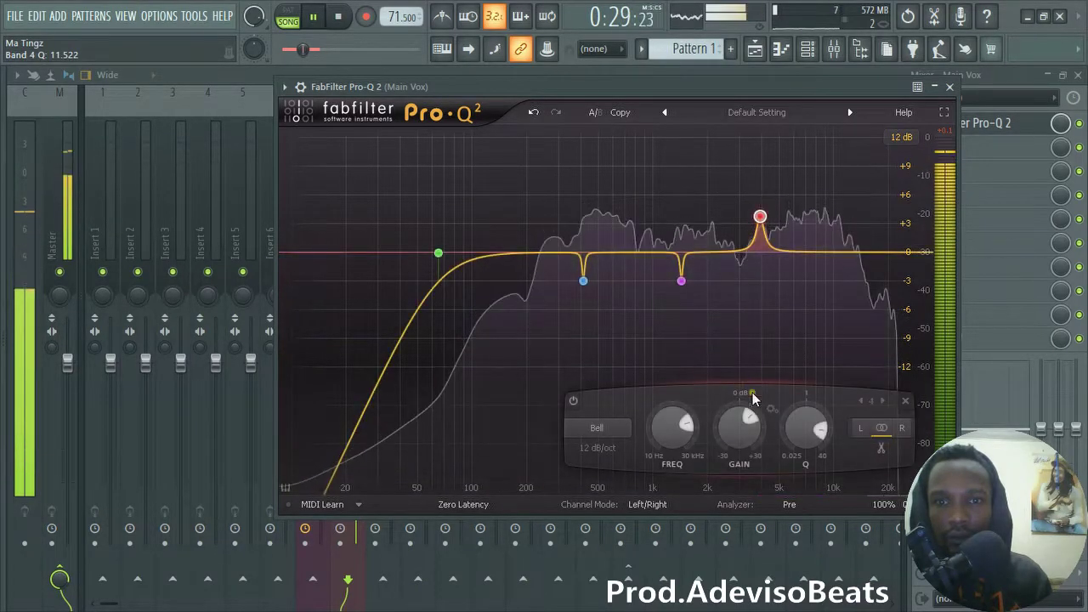
{"action": "left_click_drag", "start_coordinate": [748, 440], "coordinate": [752, 403]}
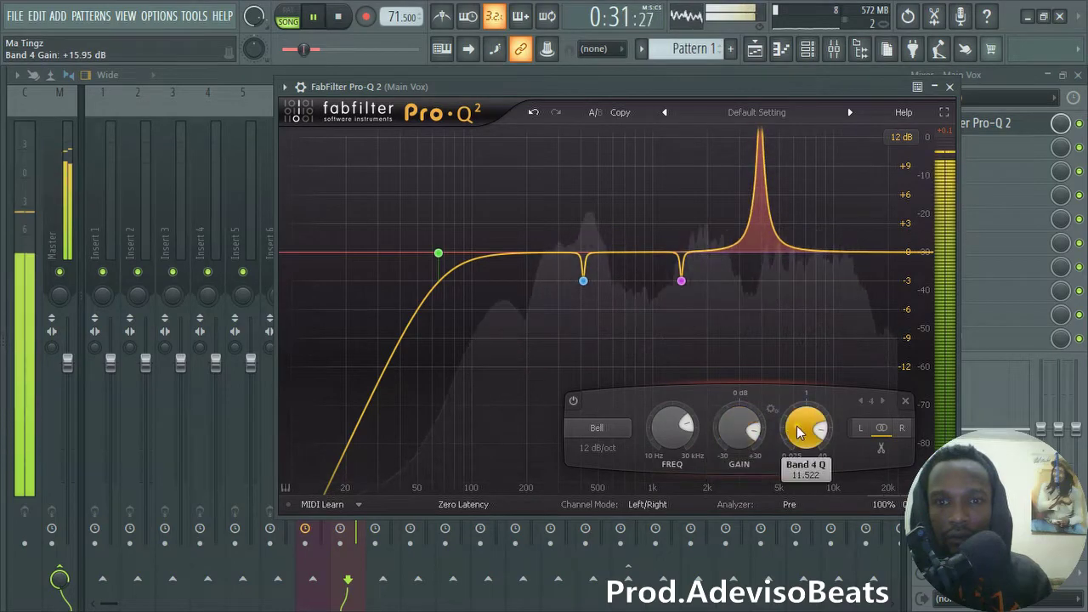
{"action": "left_click_drag", "start_coordinate": [803, 435], "coordinate": [744, 274]}
{"action": "left_click_drag", "start_coordinate": [739, 433], "coordinate": [755, 514]}
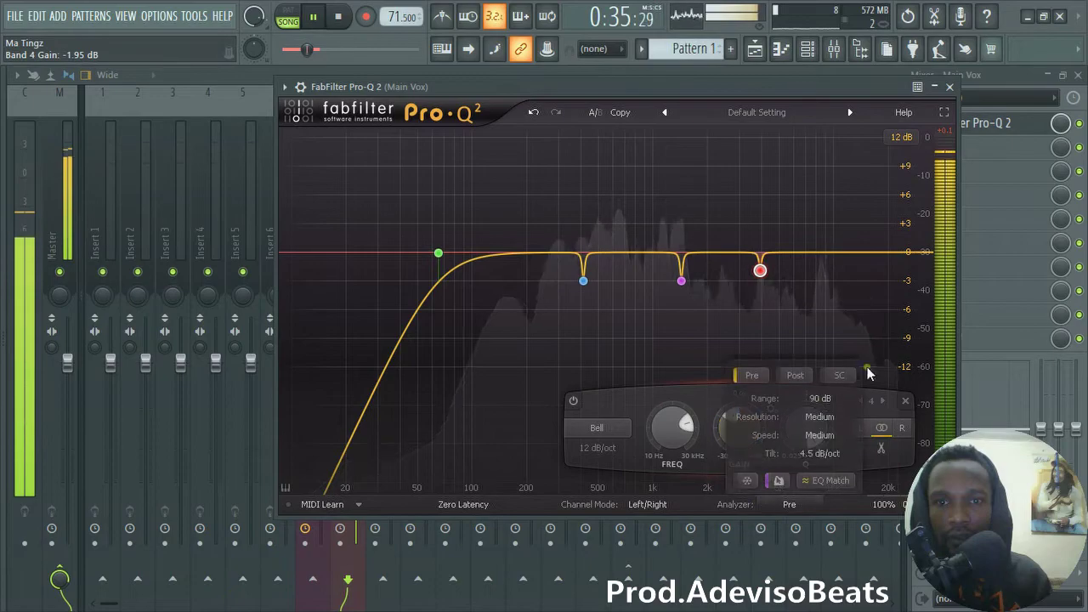
- Add a high cut band at the spectrum's upper end, with Q about 1.1 and frequency about 15,980 Hz, while playing the vocal
{"action": "left_click", "coordinate": [887, 256]}
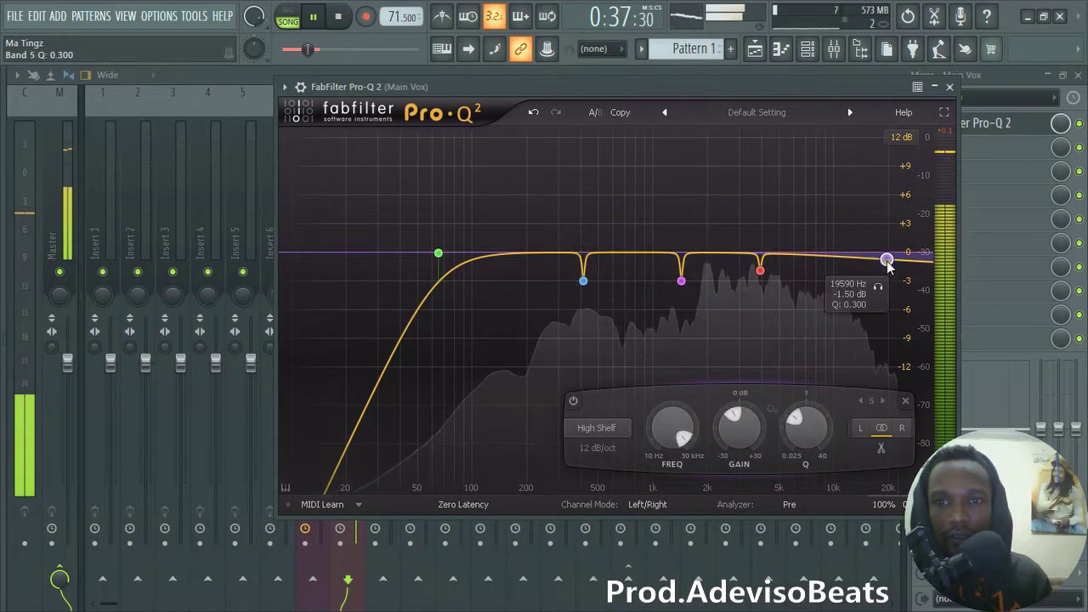
{"action": "right_click", "coordinate": [887, 259]}
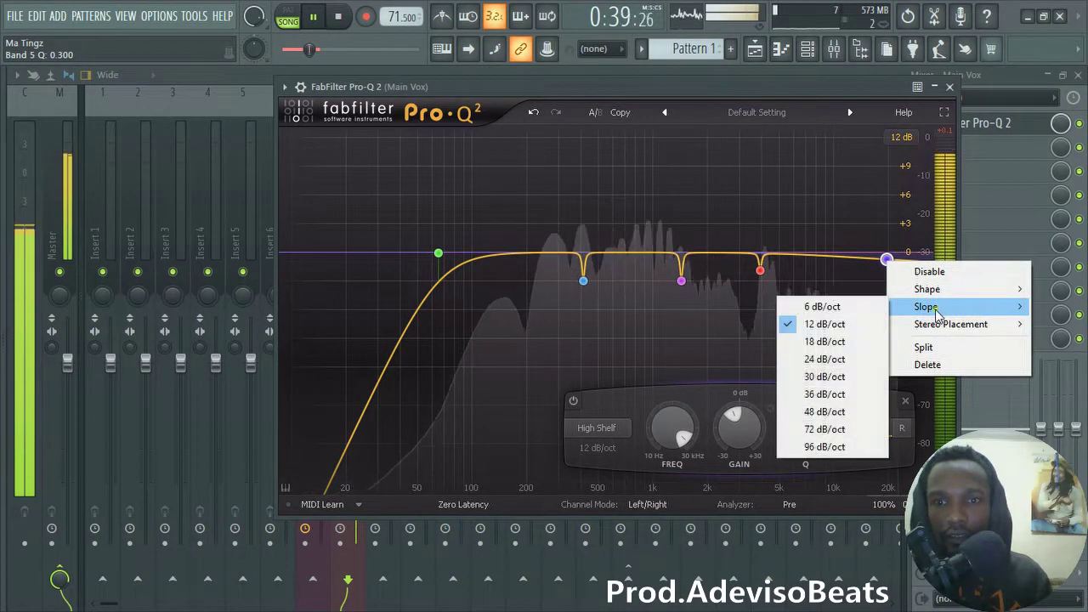
{"action": "mouse_move", "coordinate": [926, 291]}
{"action": "left_click", "coordinate": [819, 360]}
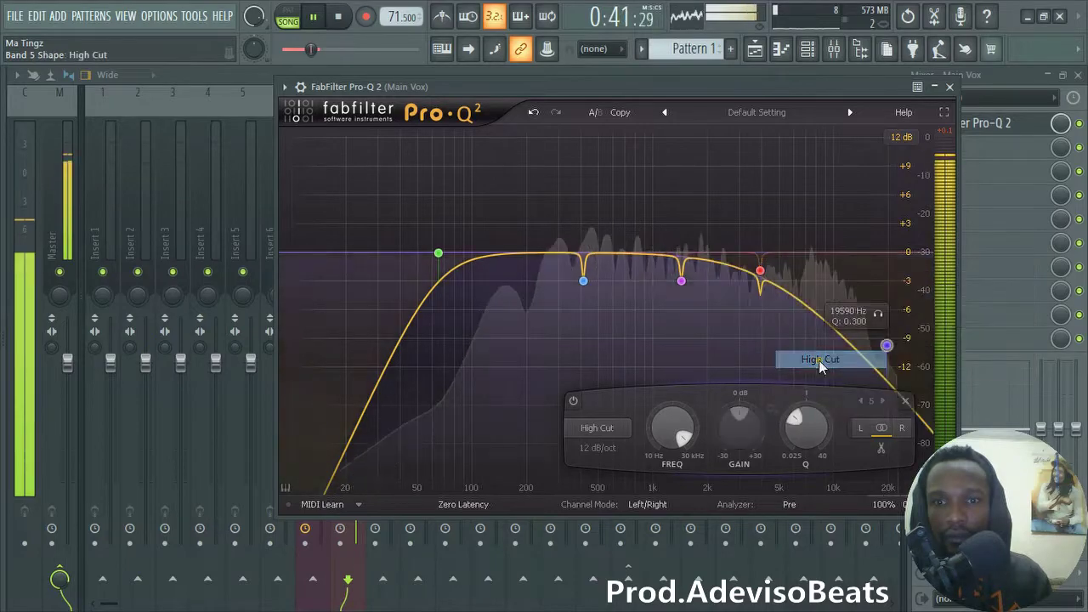
{"action": "left_click_drag", "start_coordinate": [808, 425], "coordinate": [836, 382]}
{"action": "mouse_move", "coordinate": [669, 426]}
{"action": "left_mouse_down"}
{"action": "mouse_move", "coordinate": [664, 414]}
{"action": "mouse_move", "coordinate": [662, 439]}
{"action": "left_mouse_up"}
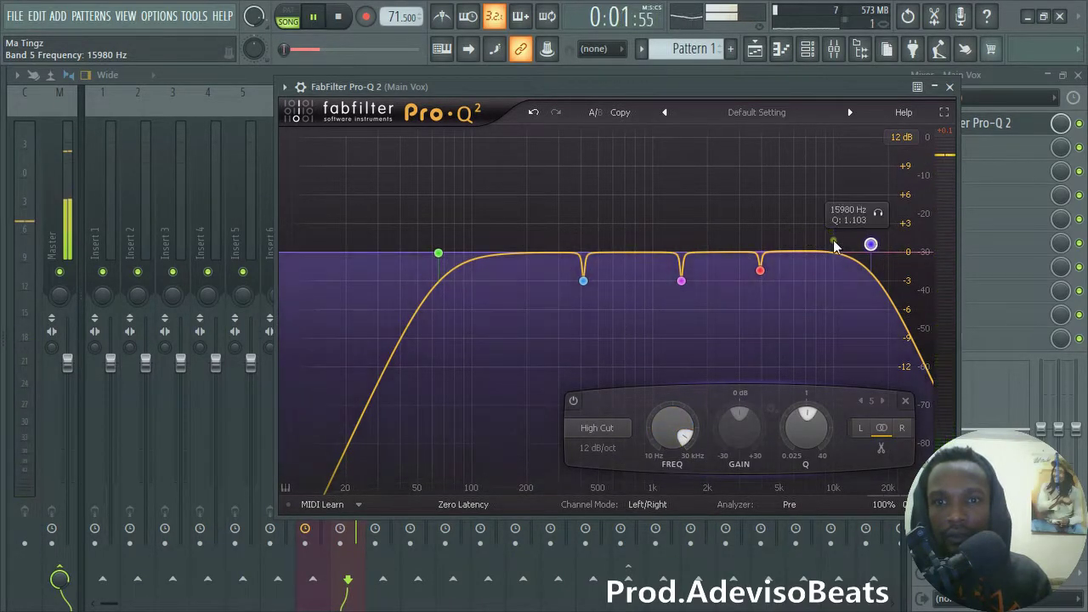
{"action": "key", "text": "space"}
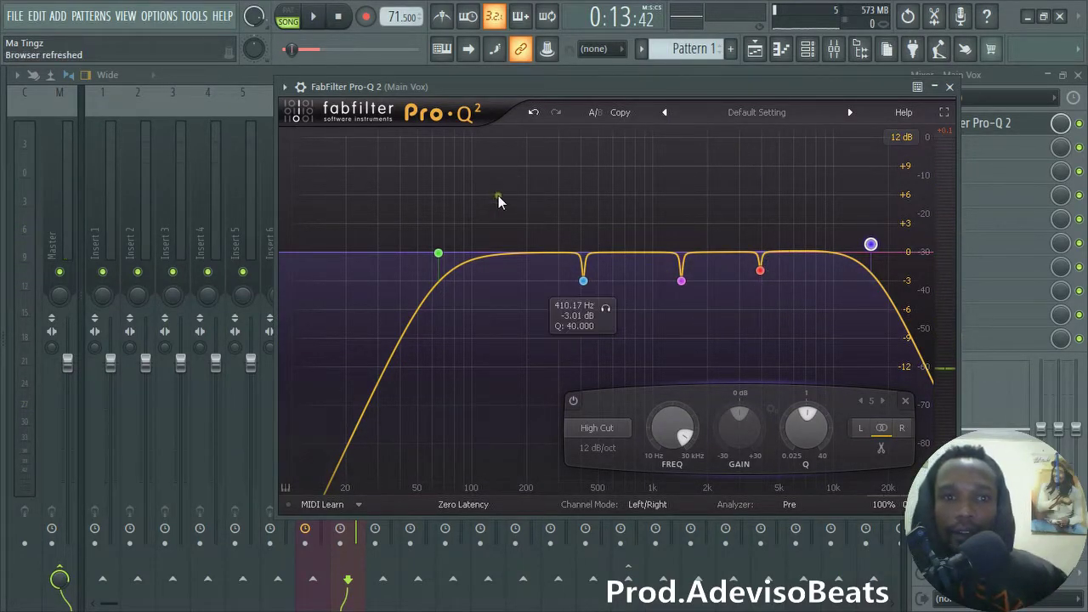
- Raise the high cut's frequency to about 17,718 Hz and set the gain of the bell near 4 kHz to -2.40 dB
{"action": "double_click", "coordinate": [518, 254]}
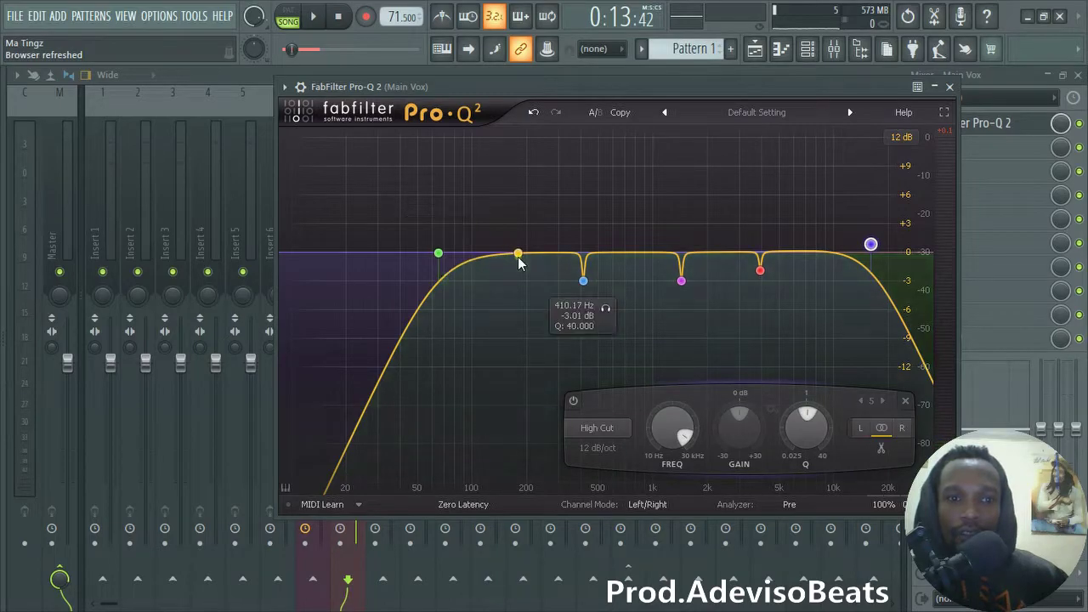
{"action": "left_click_drag", "start_coordinate": [515, 254], "coordinate": [483, 256]}
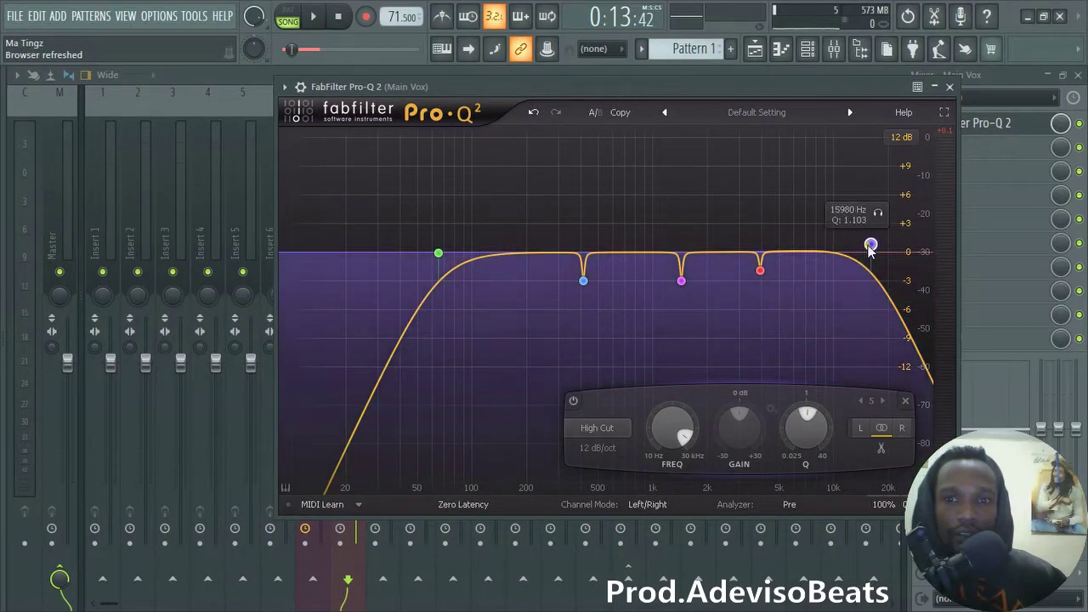
{"action": "left_click_drag", "start_coordinate": [666, 424], "coordinate": [669, 417]}
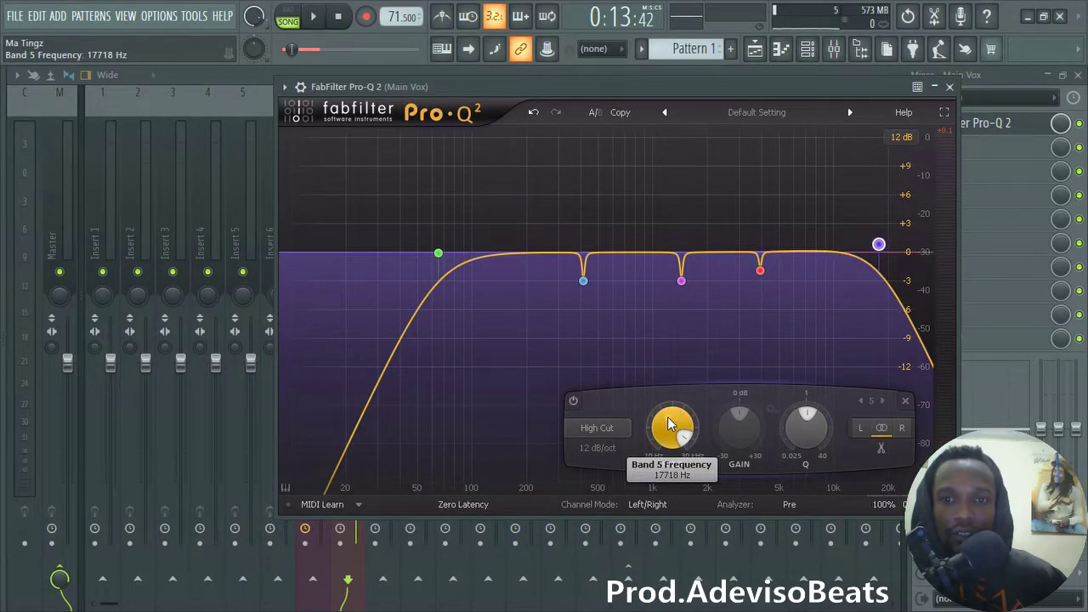
{"action": "left_click", "coordinate": [760, 270]}
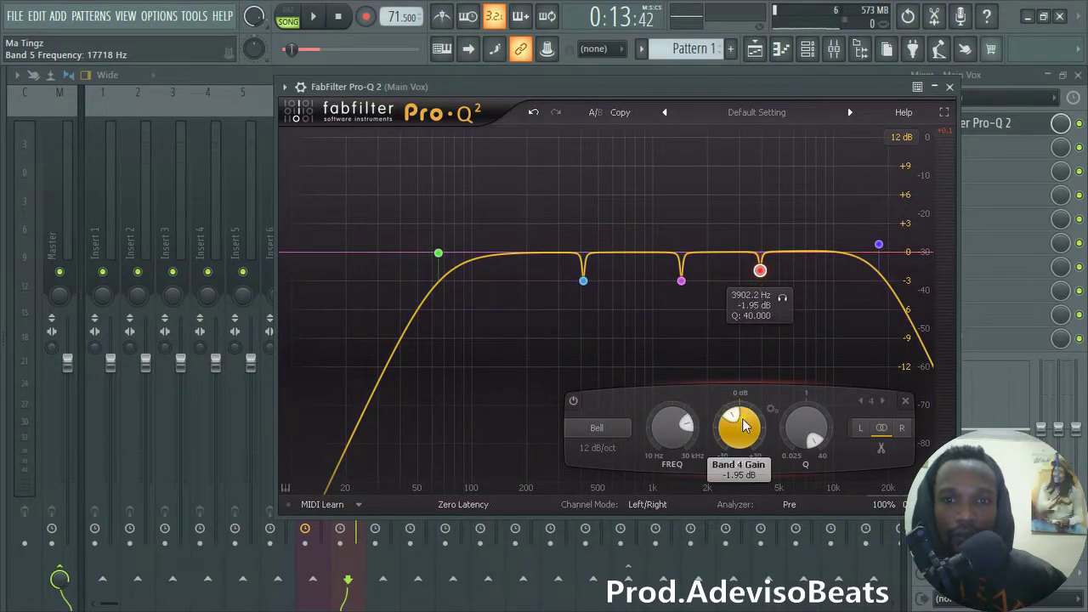
{"action": "scroll", "coordinate": [743, 434], "scroll_direction": "down", "scroll_amount": 1}
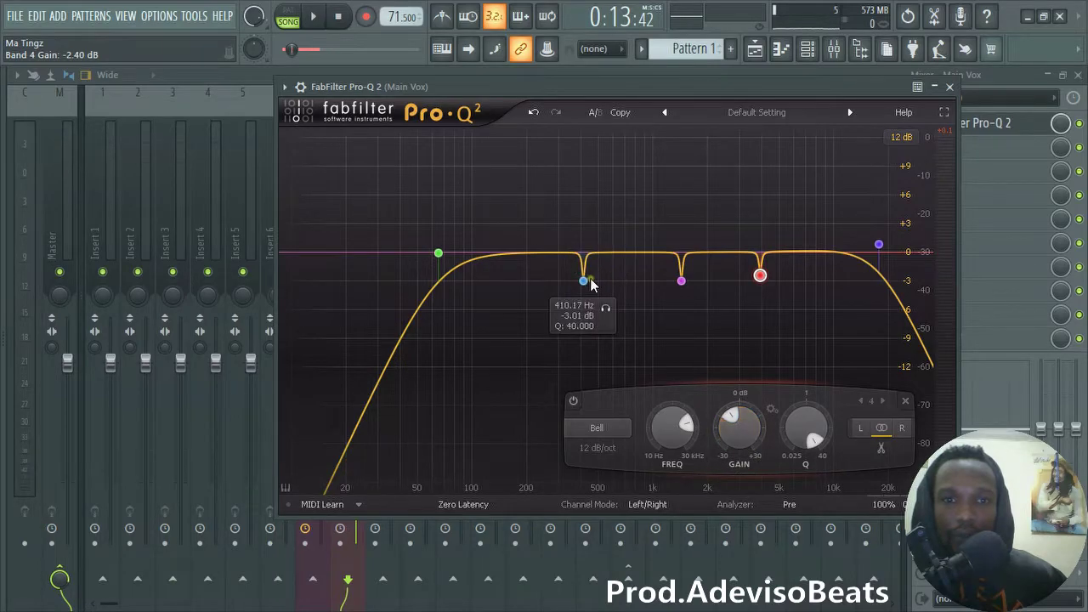
- Play the vocal to check the finished EQ curve against its live spectrum
{"action": "left_click", "coordinate": [331, 17]}
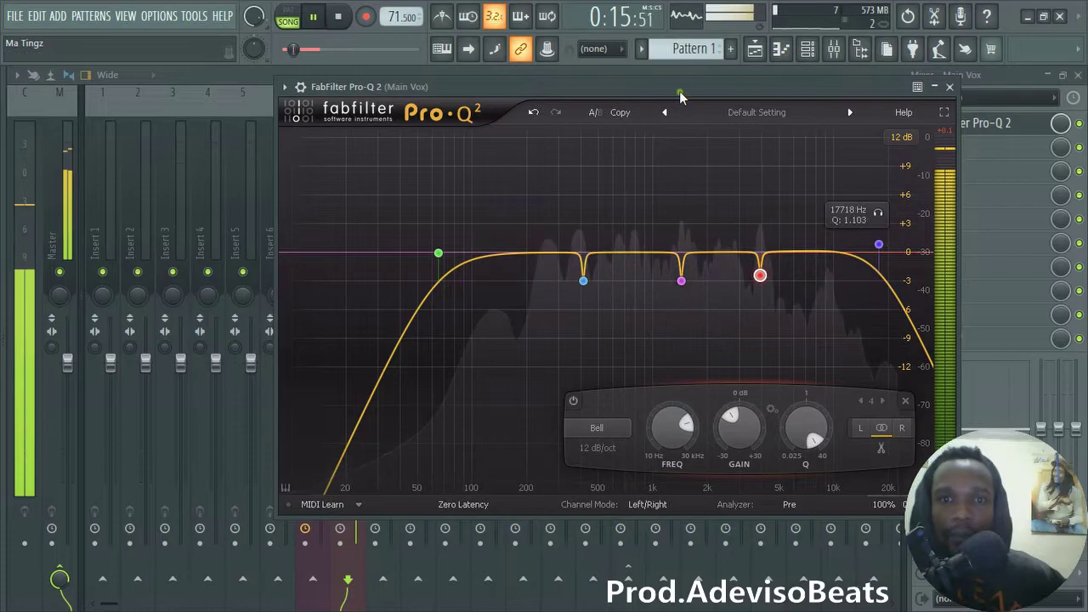
{"action": "left_click_drag", "start_coordinate": [684, 92], "coordinate": [588, 108]}
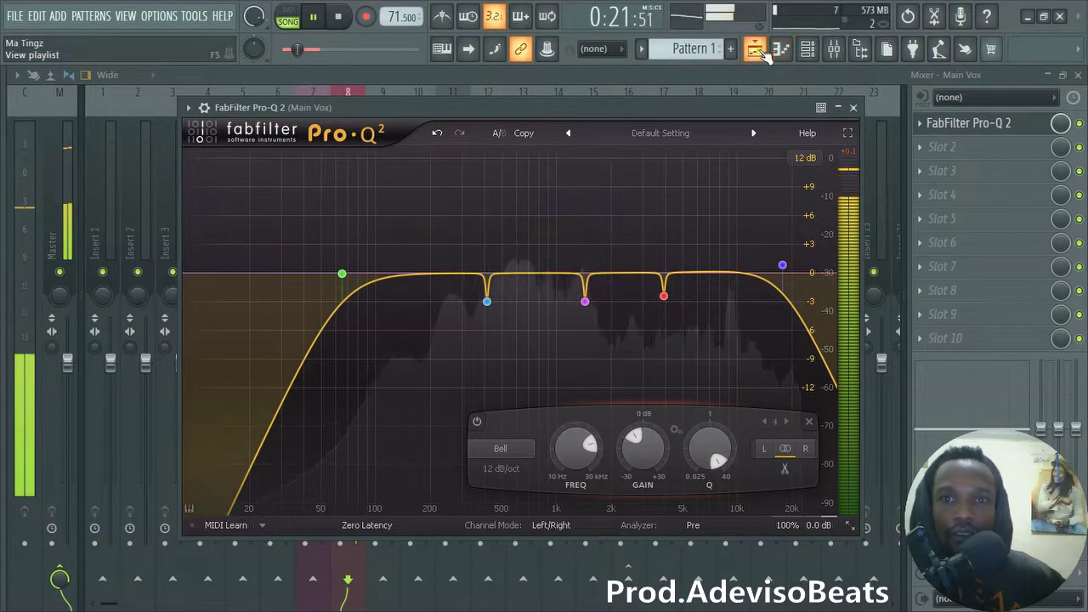
{"action": "key", "text": "space"}
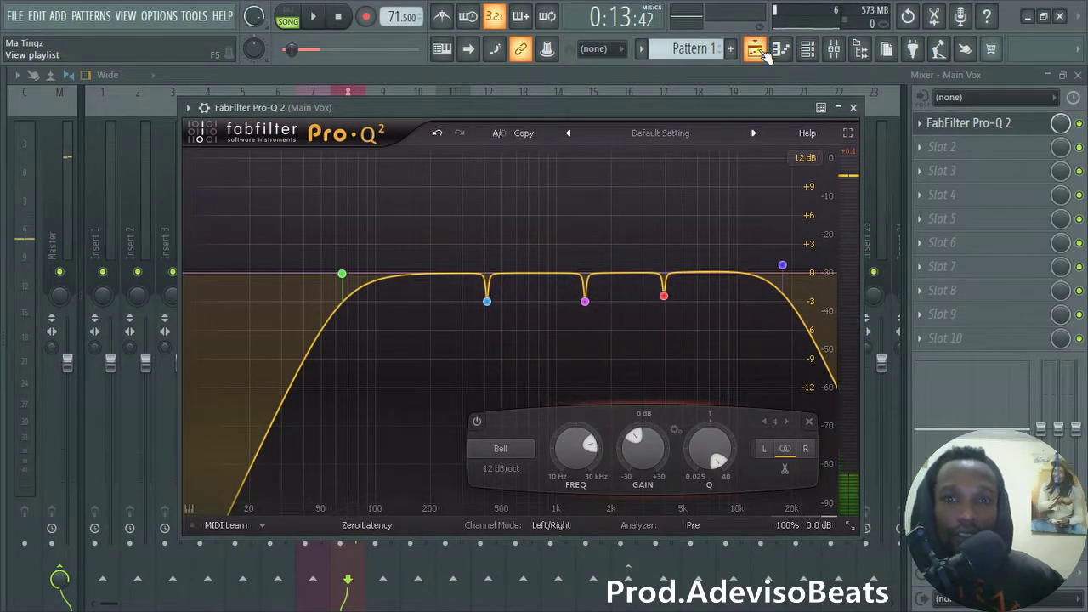
- Load FabFilter Pro-C 2 into slot 2 of the Main Vox track with the vocal preset Control bM
{"action": "left_click", "coordinate": [920, 148]}
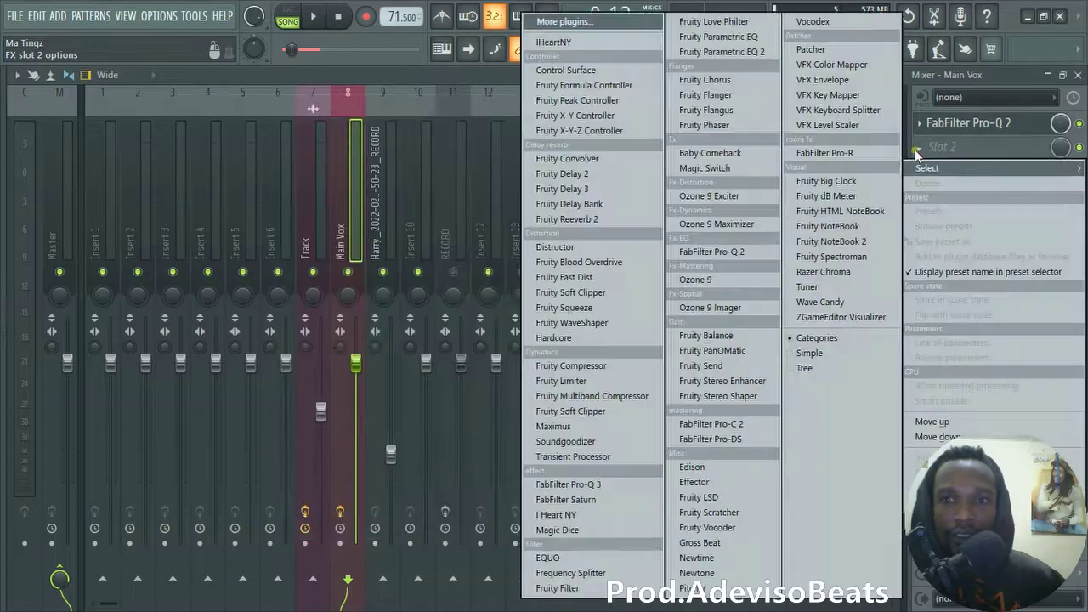
{"action": "left_click", "coordinate": [729, 423]}
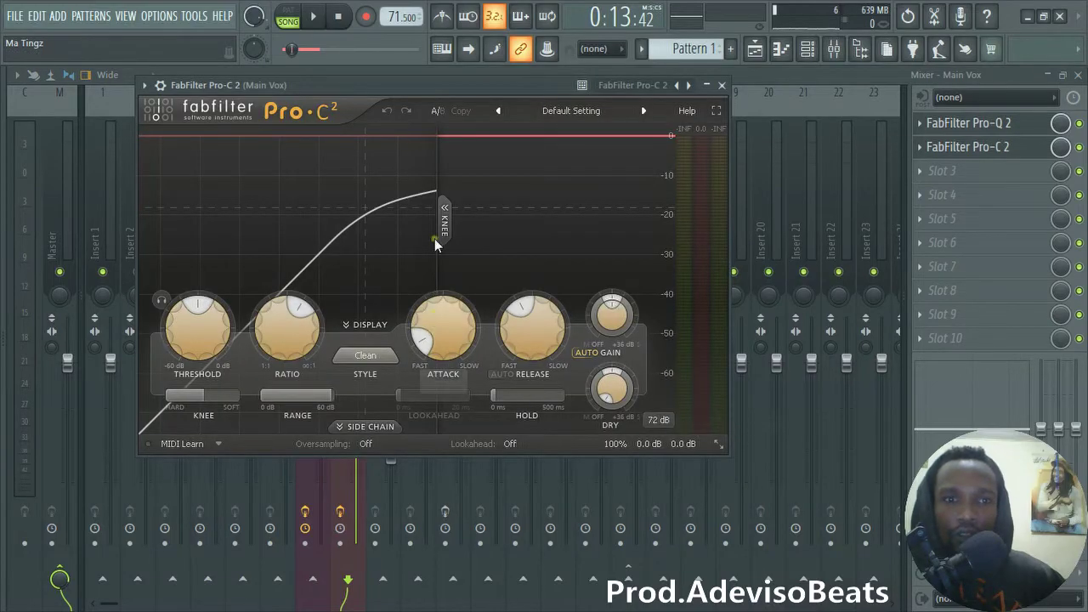
{"action": "left_click", "coordinate": [559, 111]}
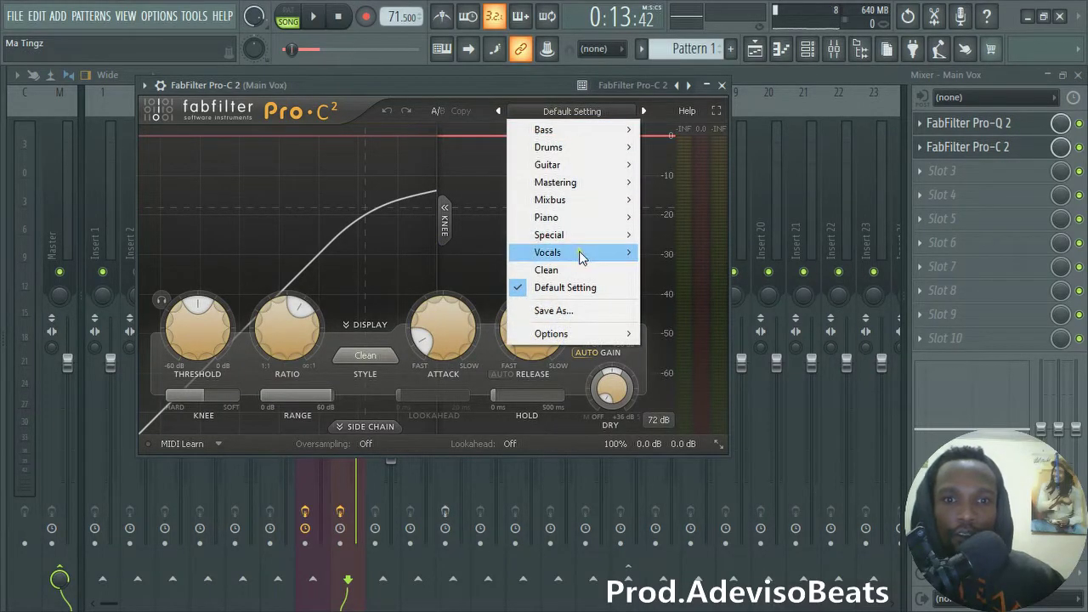
{"action": "mouse_move", "coordinate": [579, 251]}
{"action": "left_click", "coordinate": [685, 288]}
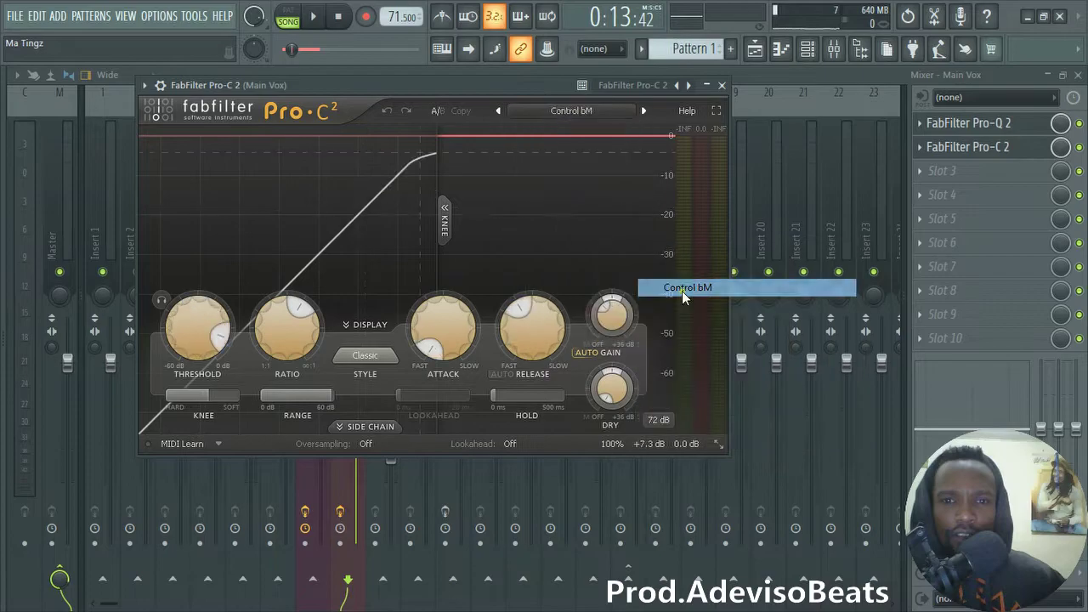
- Set the compressor's threshold to about -20 dB and its ratio to about 3:1, listening to the vocal
{"action": "scroll", "coordinate": [228, 383], "scroll_direction": "down", "scroll_amount": 6}
{"action": "scroll", "coordinate": [228, 383], "scroll_direction": "down", "scroll_amount": 3}
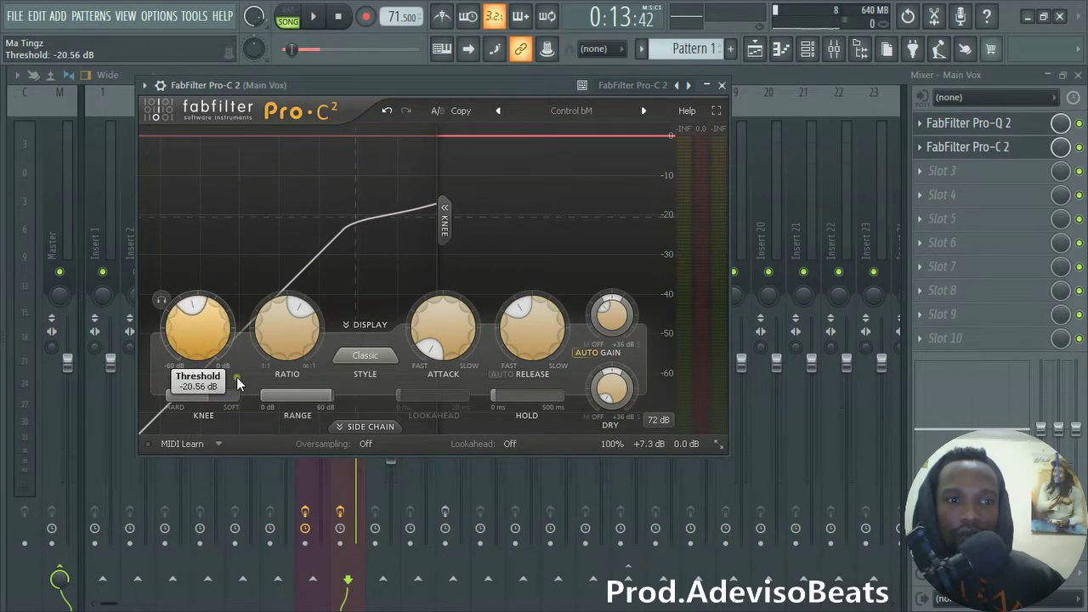
{"action": "key", "text": "space"}
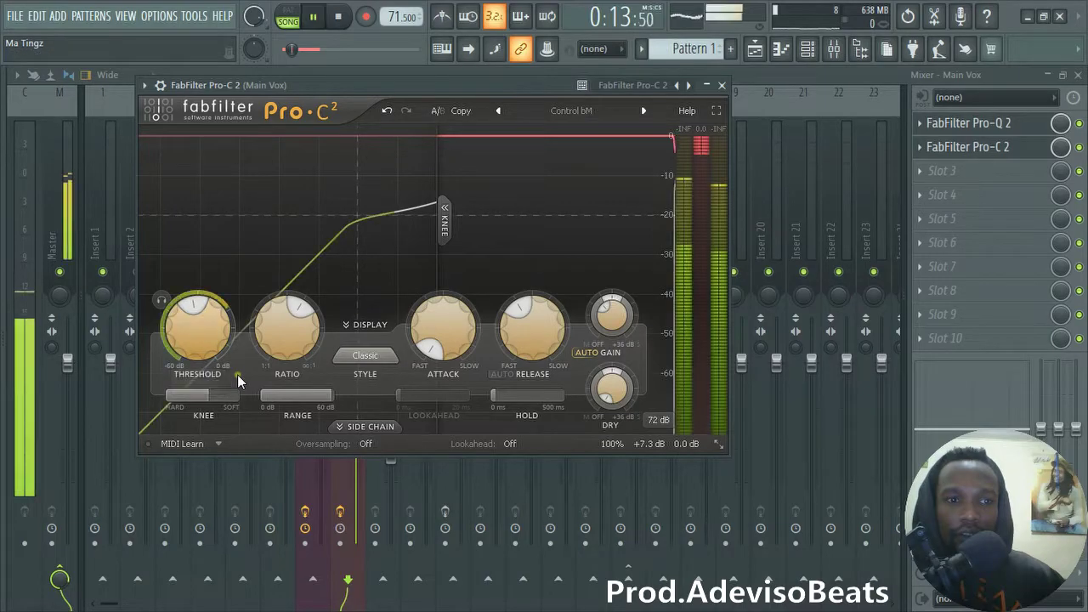
{"action": "left_click_drag", "start_coordinate": [308, 338], "coordinate": [303, 380]}
{"action": "key", "text": "space"}
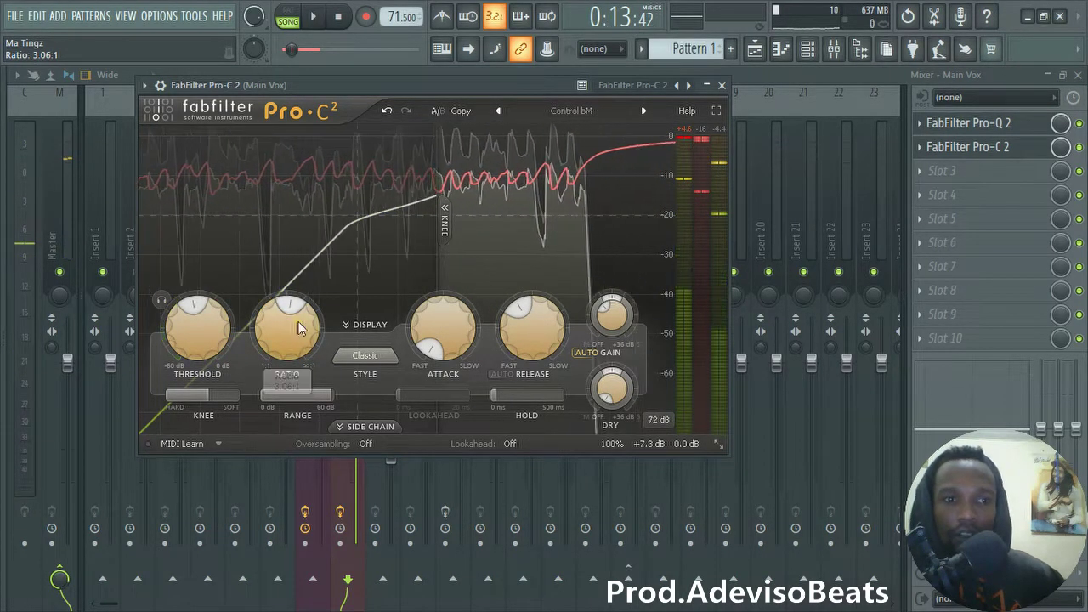
{"action": "left_click_drag", "start_coordinate": [298, 320], "coordinate": [297, 323]}
- Play the vocal and set the compressor's release to about 132.5 ms
{"action": "key", "text": "space"}
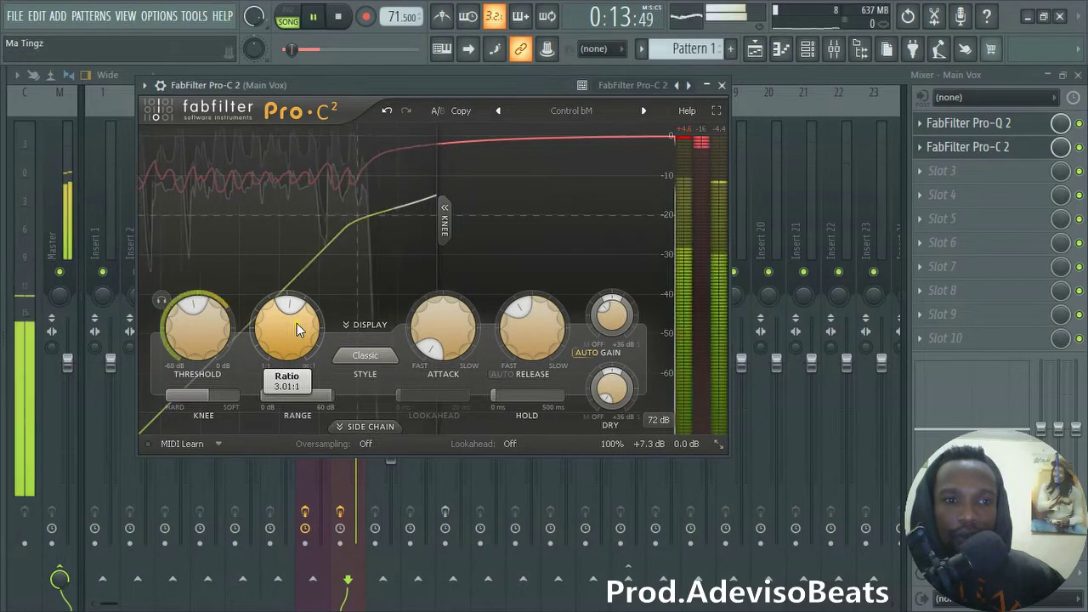
{"action": "mouse_move", "coordinate": [527, 324]}
{"action": "left_mouse_down"}
{"action": "mouse_move", "coordinate": [525, 363]}
{"action": "mouse_move", "coordinate": [537, 335]}
{"action": "left_mouse_up"}
{"action": "key", "text": "space"}
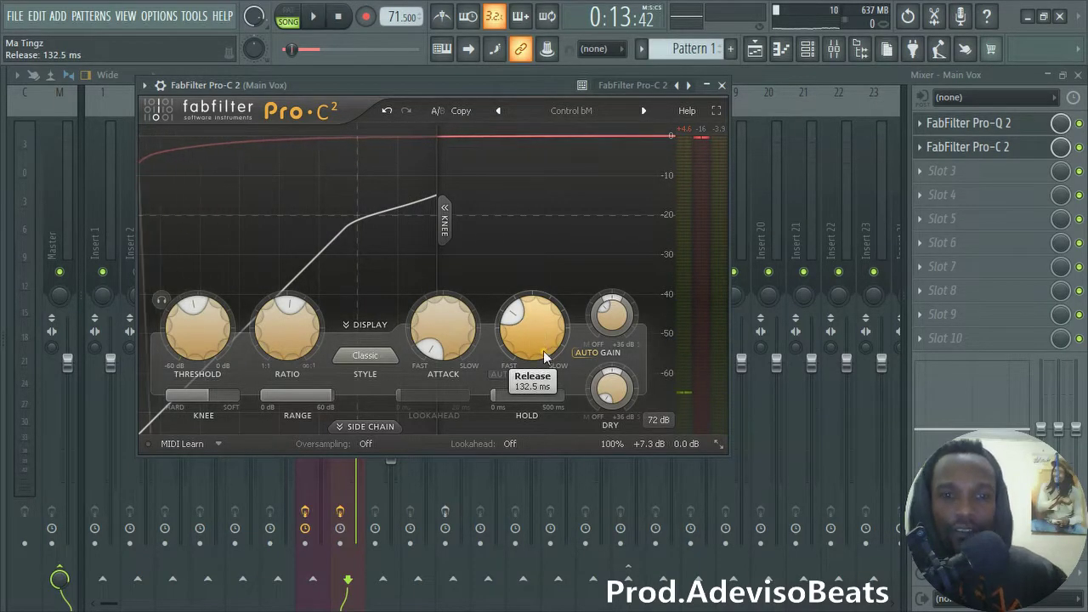
- Play the song and compare the Main Vox track with its effects bypassed and enabled, closing the compressor window
{"action": "left_click_drag", "start_coordinate": [477, 87], "coordinate": [523, 78]}
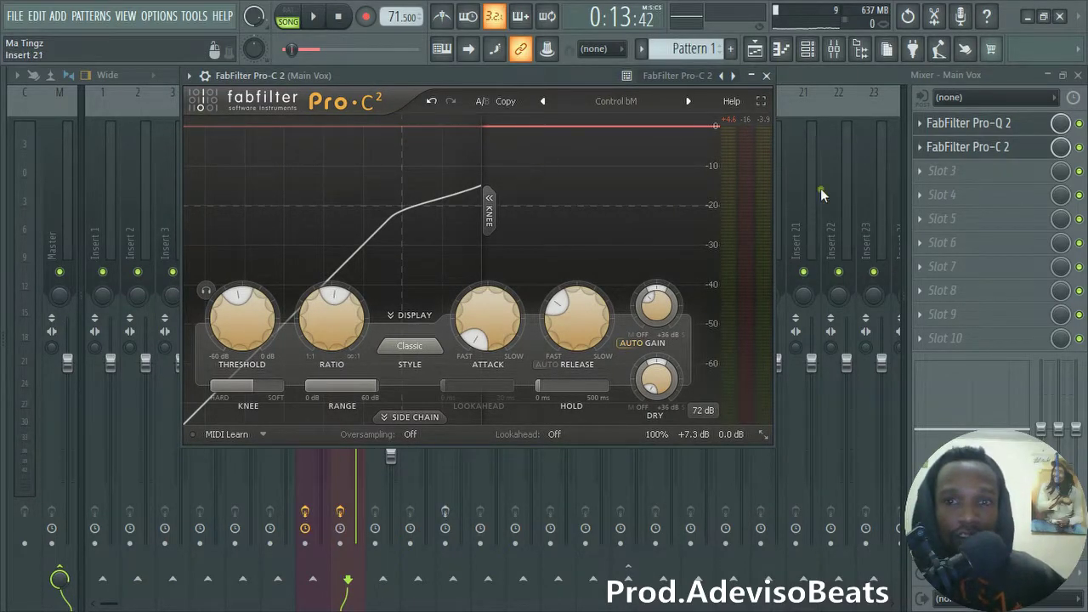
{"action": "left_click", "coordinate": [316, 18]}
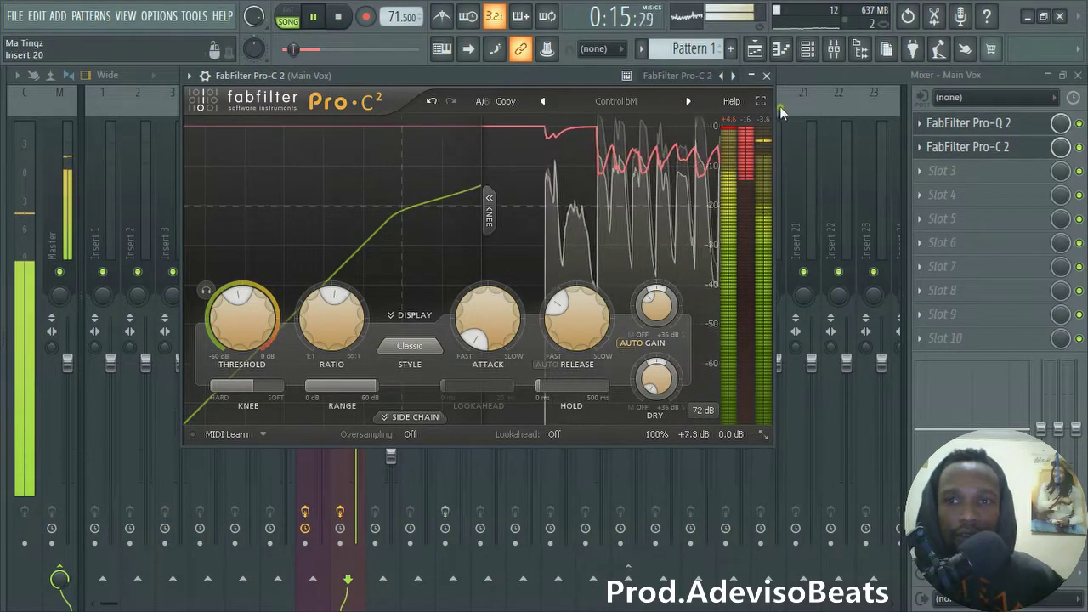
{"action": "left_click", "coordinate": [779, 75]}
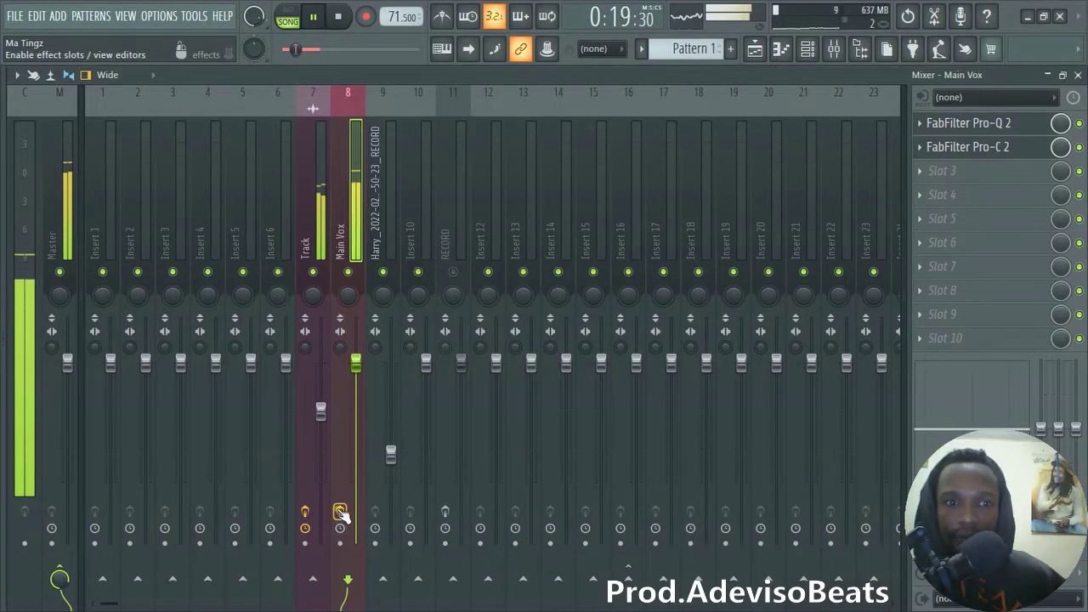
{"action": "key", "text": "space"}
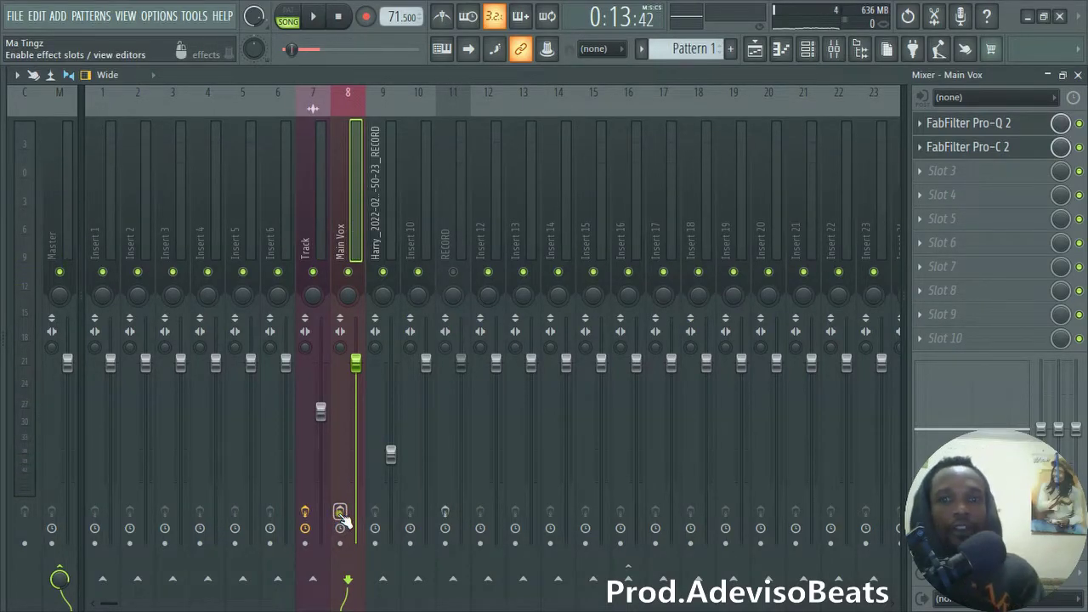
{"action": "key", "text": "space"}
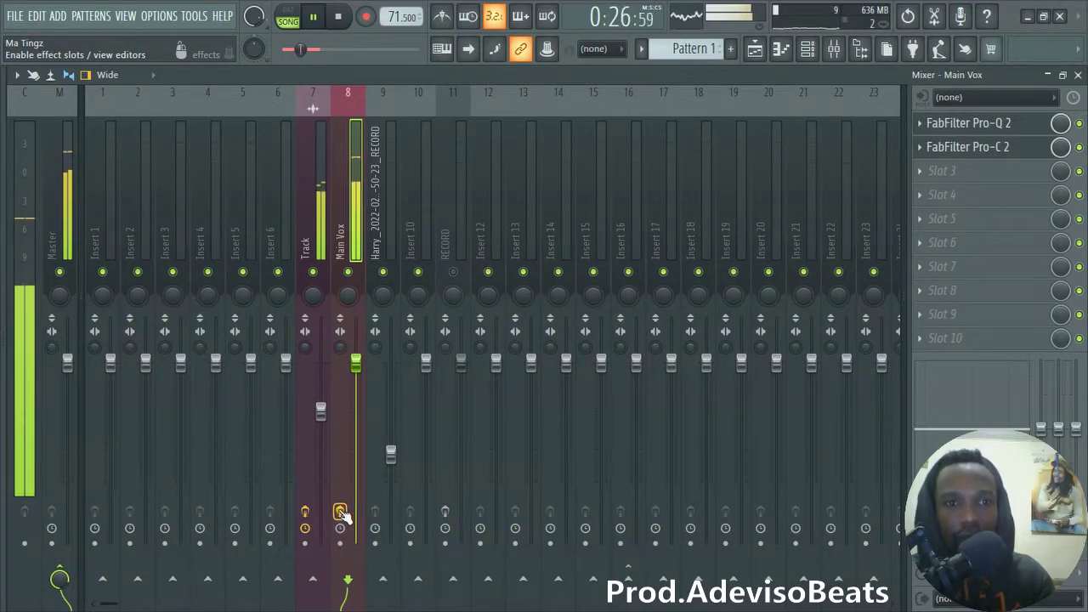
{"action": "key", "text": "space"}
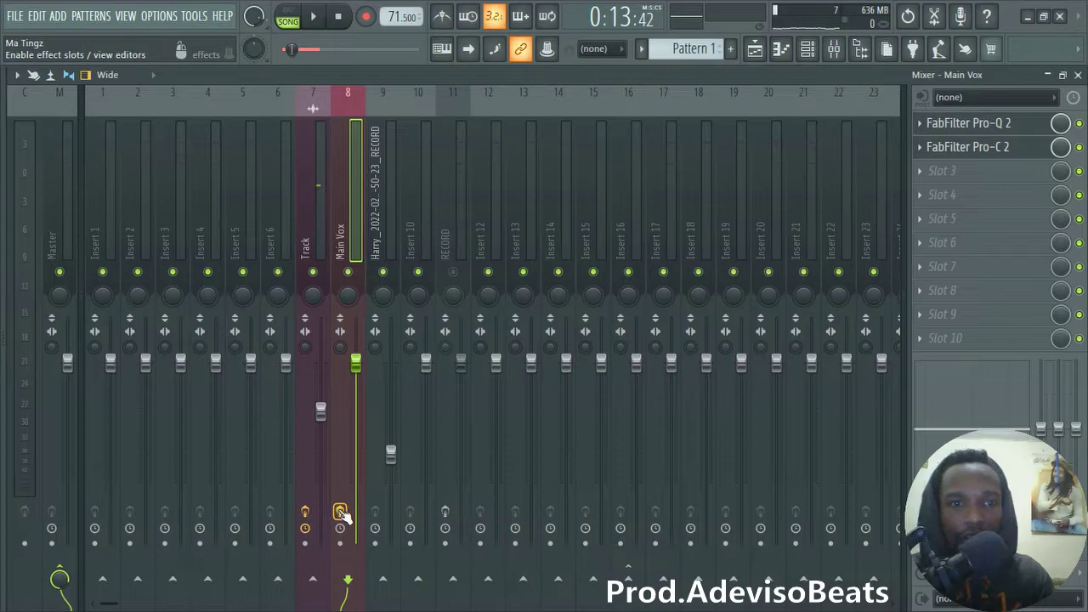
{"action": "key", "text": "space"}
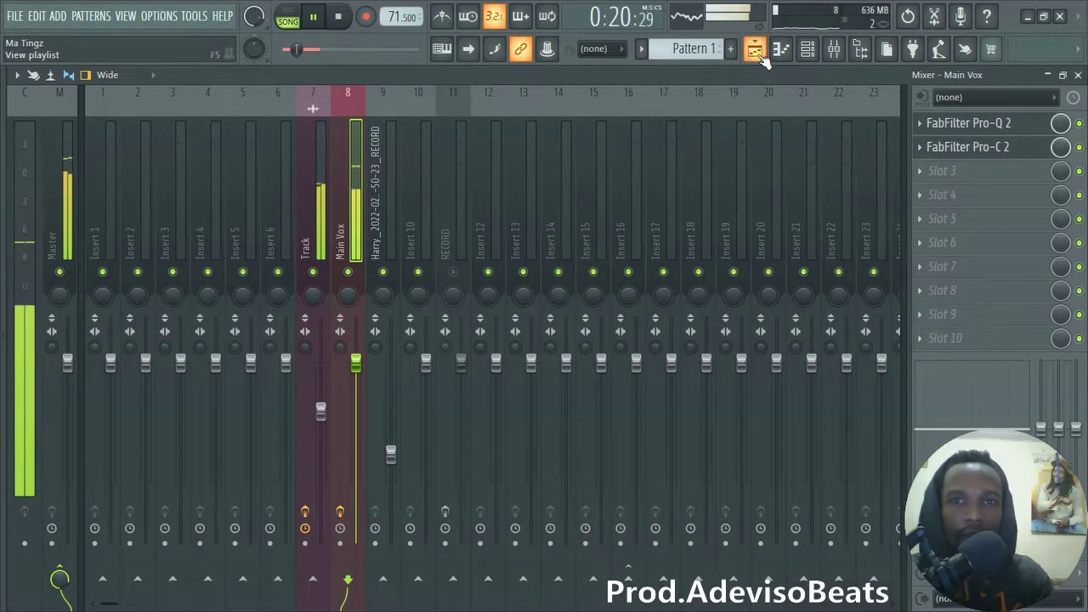
{"action": "key", "text": "space"}
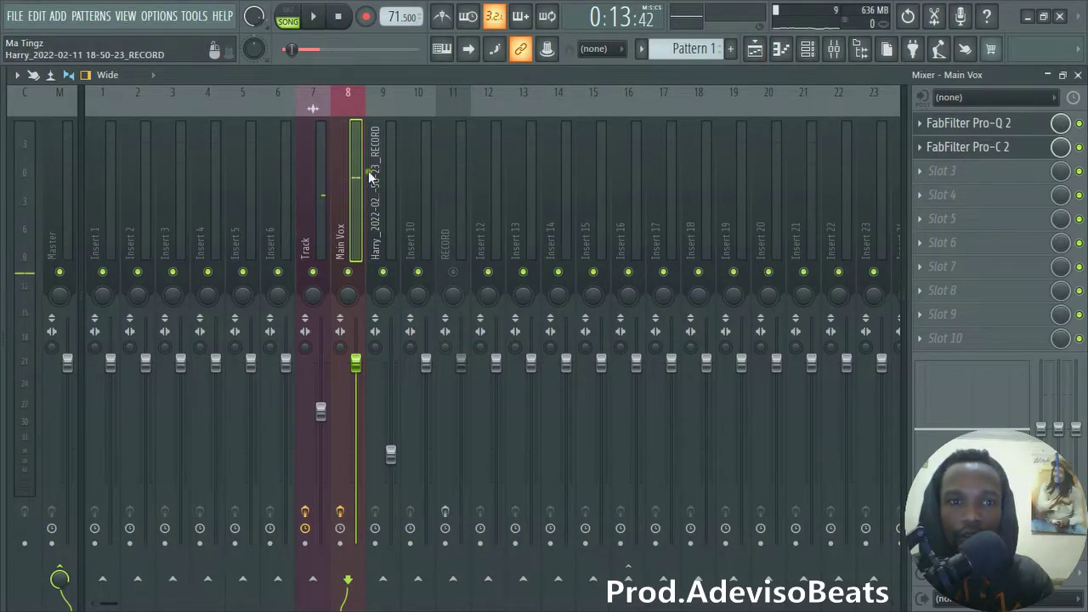
- Load FabFilter Pro-DS into slot 3 of the Main Vox track with the Male Split Band preset and play the vocal through it
{"action": "left_click", "coordinate": [927, 181]}
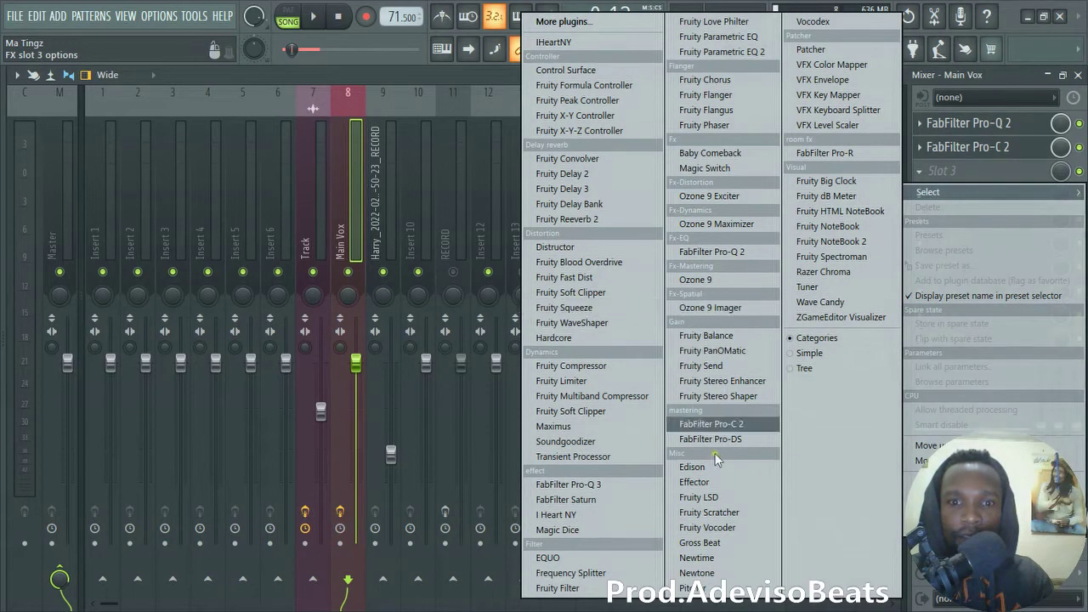
{"action": "left_click", "coordinate": [736, 439]}
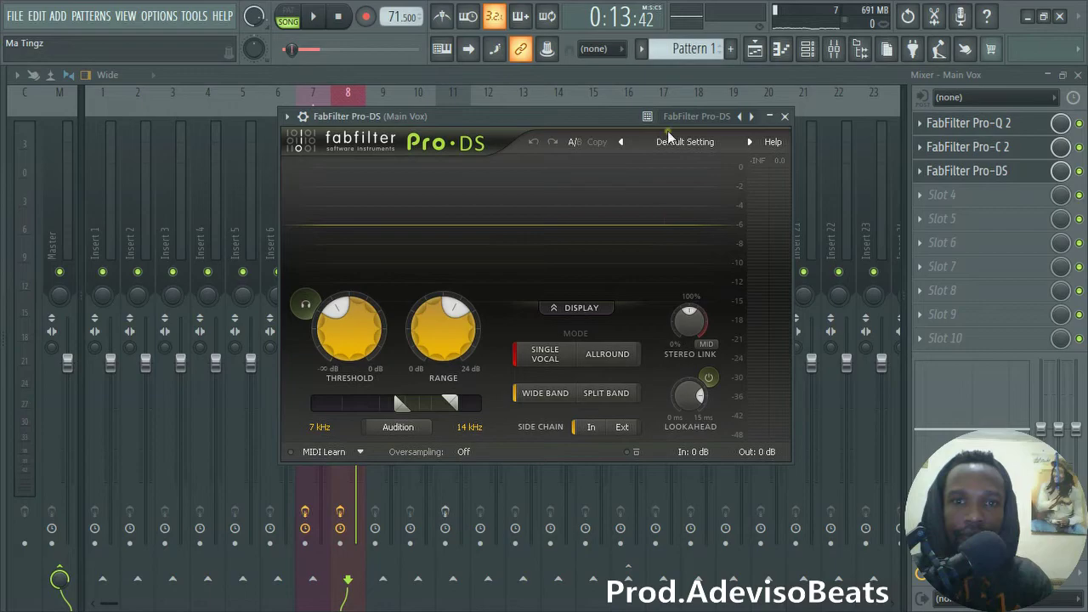
{"action": "left_click", "coordinate": [671, 142]}
{"action": "mouse_move", "coordinate": [689, 178]}
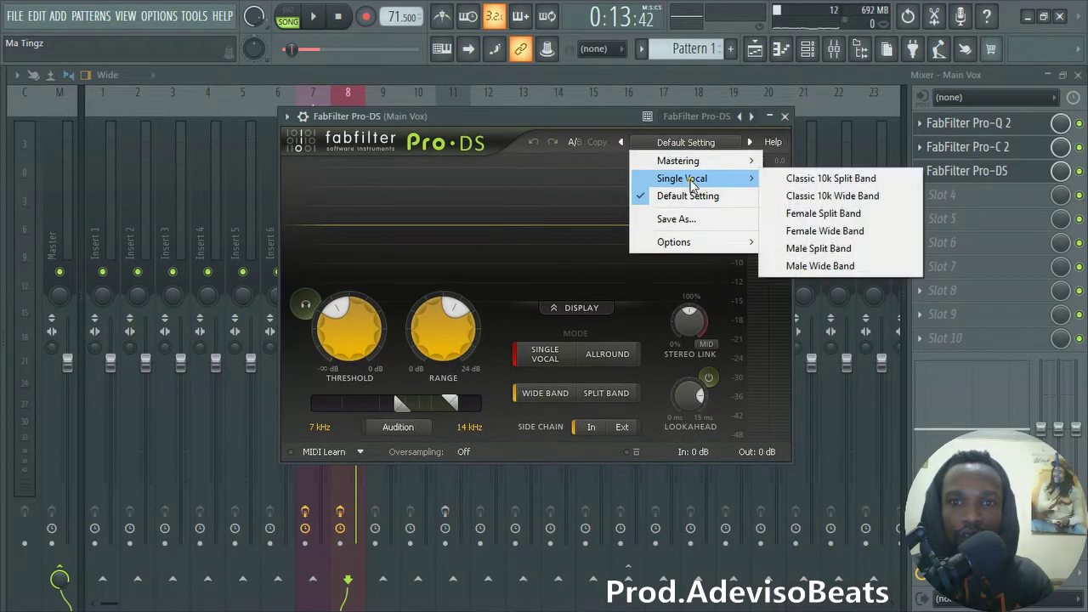
{"action": "left_click", "coordinate": [839, 249]}
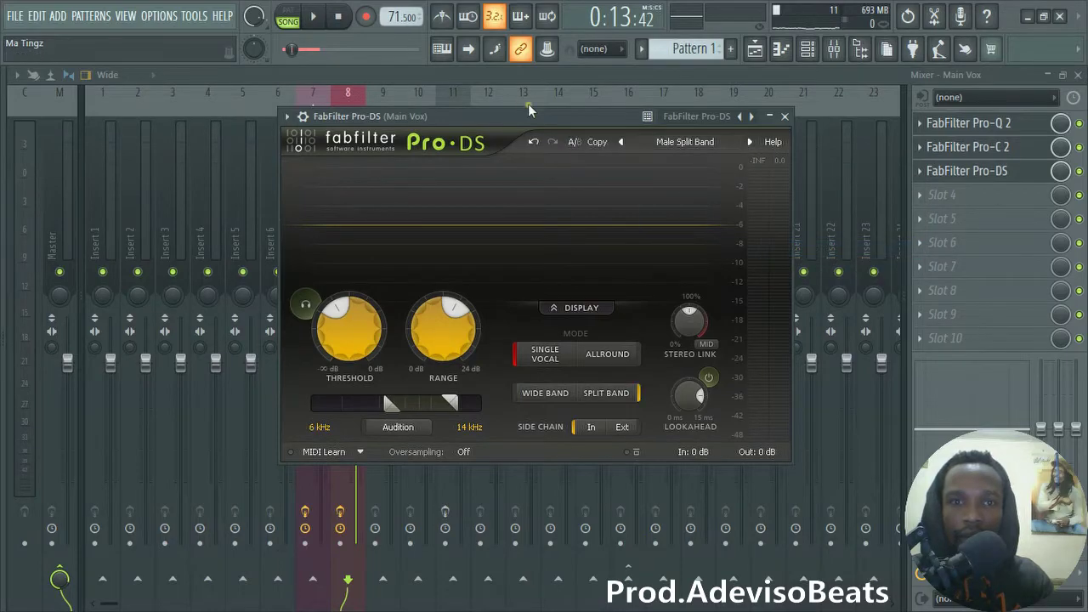
{"action": "left_click_drag", "start_coordinate": [539, 112], "coordinate": [615, 104]}
{"action": "key", "text": "space"}
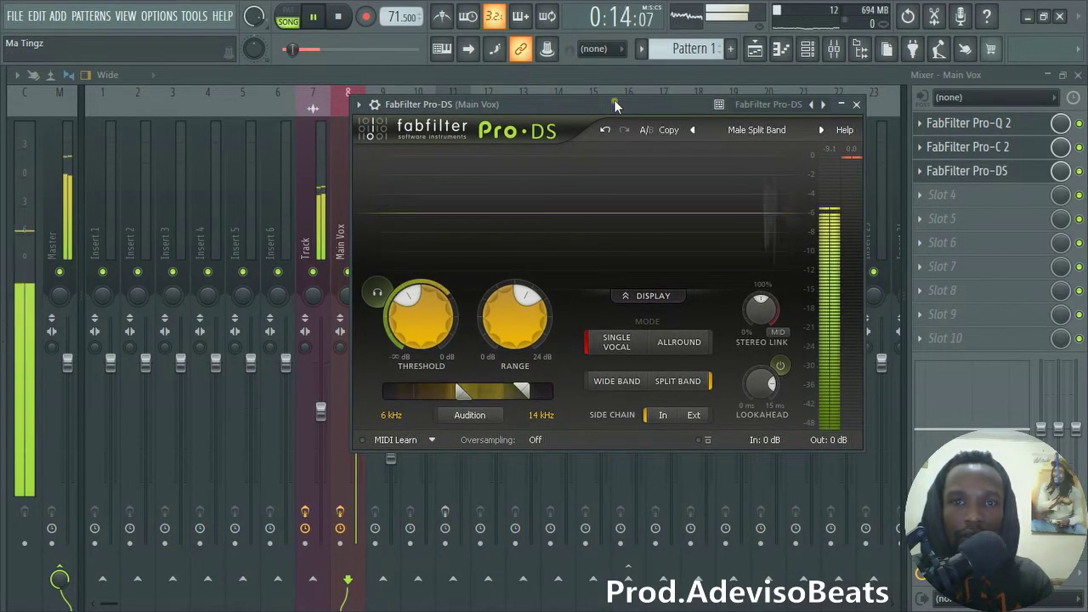
- Lower the Main Vox track's volume fader slightly while playing the song to balance the vocal against the beat
{"action": "left_click", "coordinate": [397, 69]}
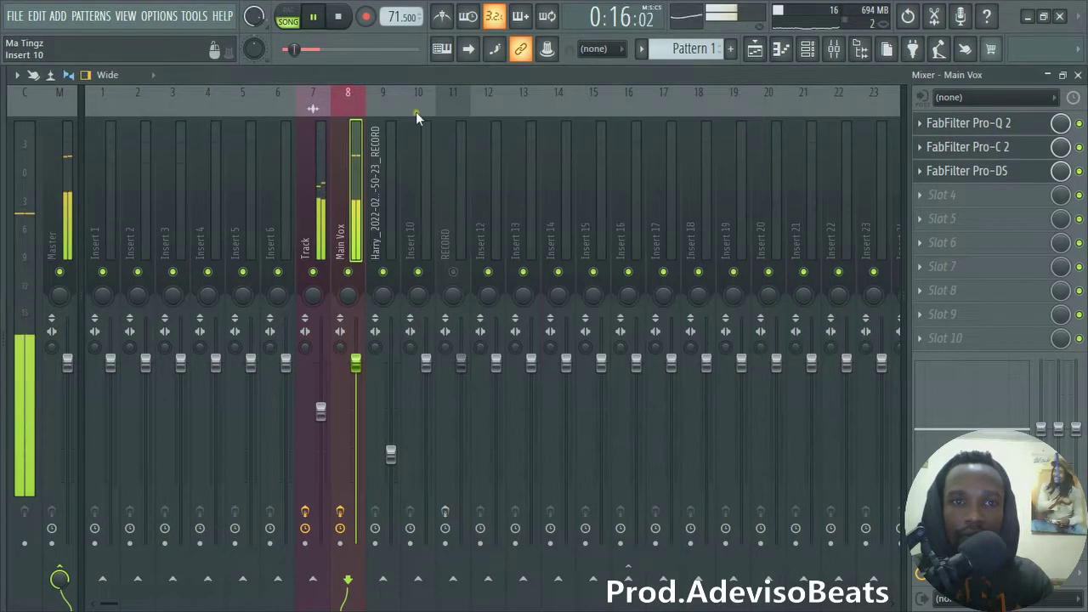
{"action": "key", "text": "space"}
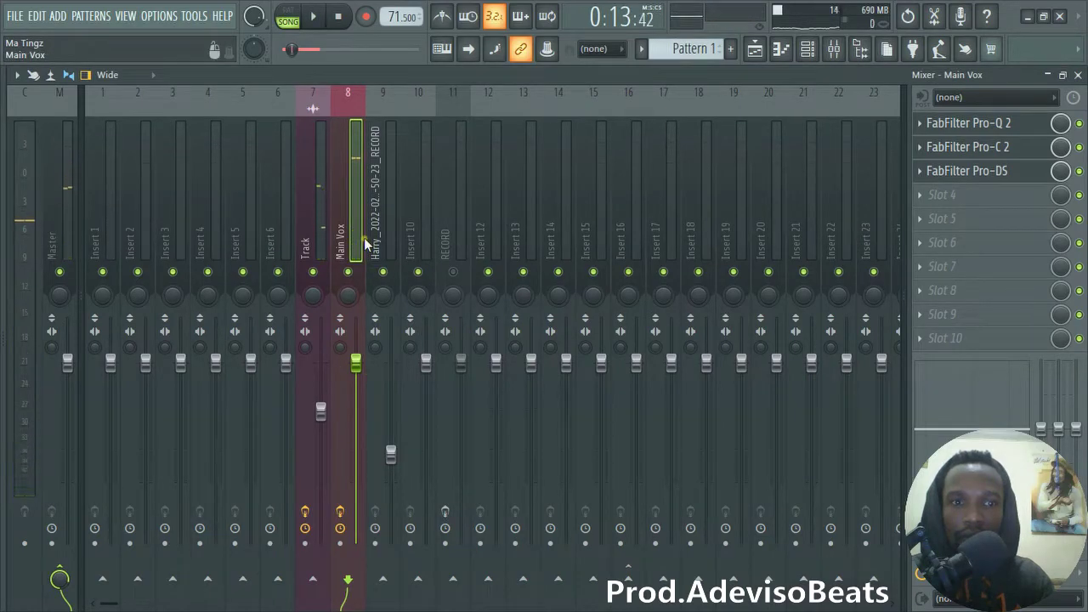
{"action": "key", "text": "space"}
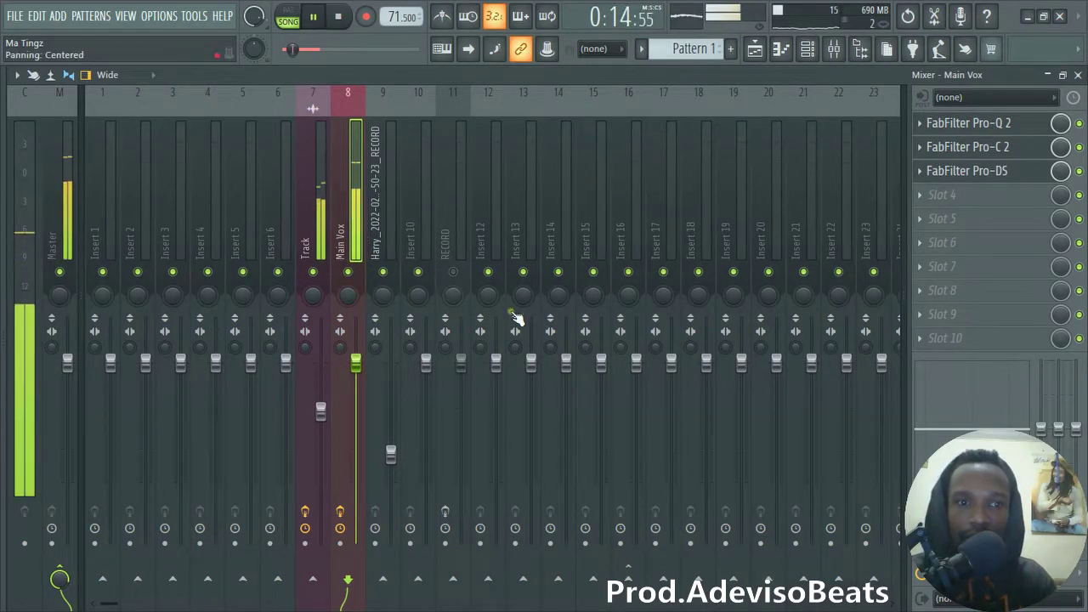
{"action": "left_click_drag", "start_coordinate": [356, 362], "coordinate": [356, 368]}
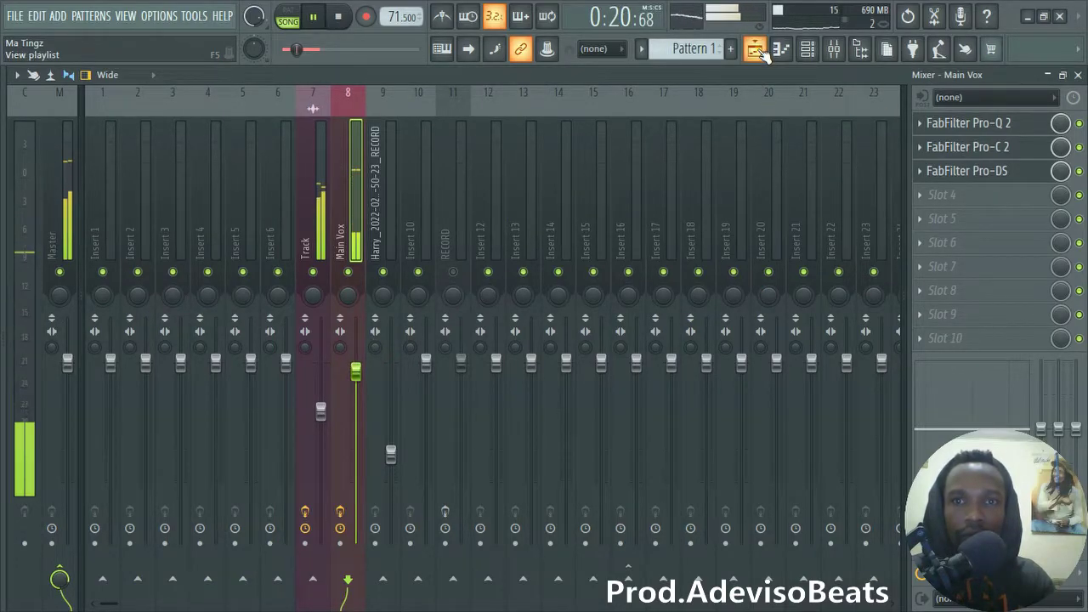
{"action": "key", "text": "space"}
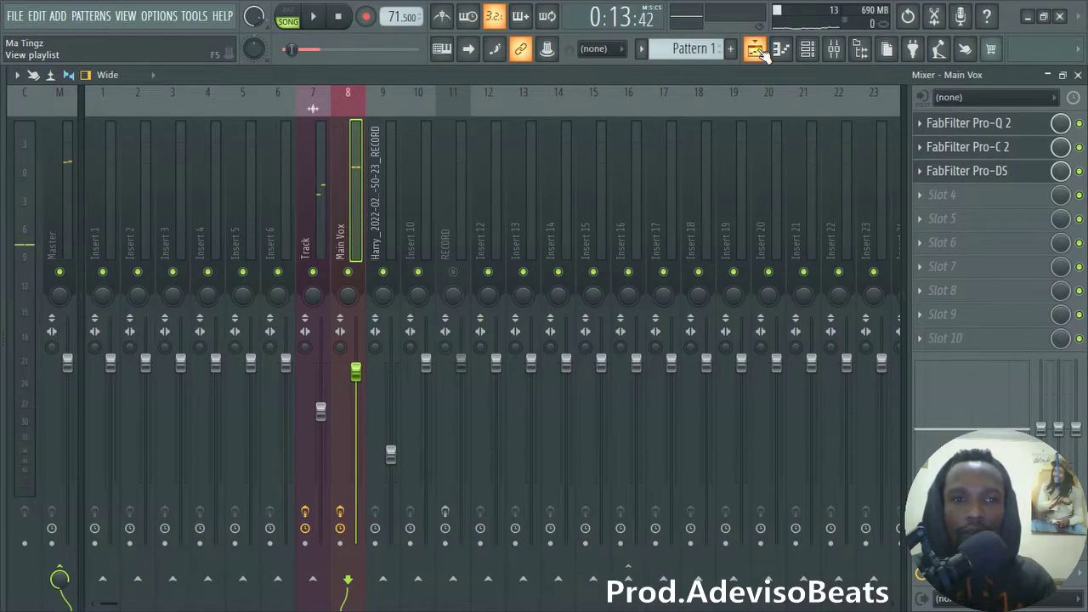
{"action": "key", "text": "space"}
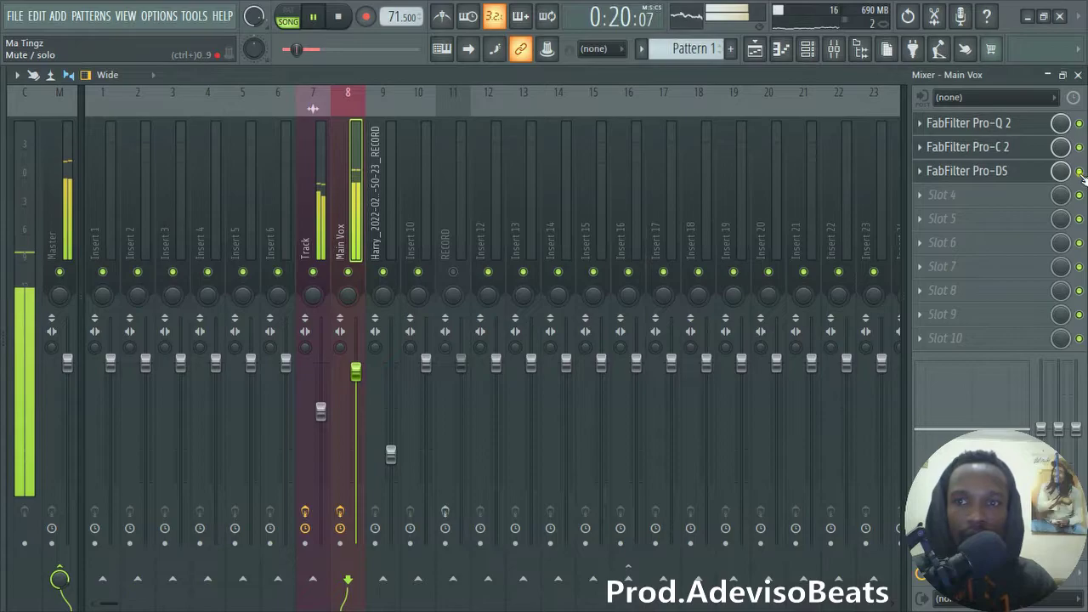
{"action": "key", "text": "space"}
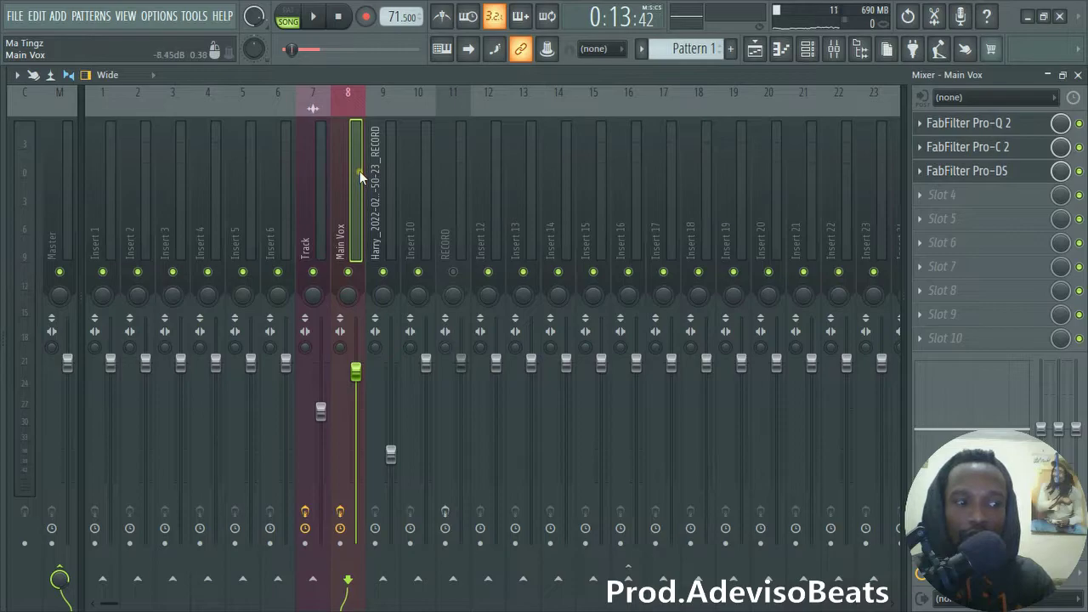
- Load FabFilter Pro-Q 2 into slot 4 of the Main Vox track and move its window clear for editing
{"action": "left_click", "coordinate": [921, 195]}
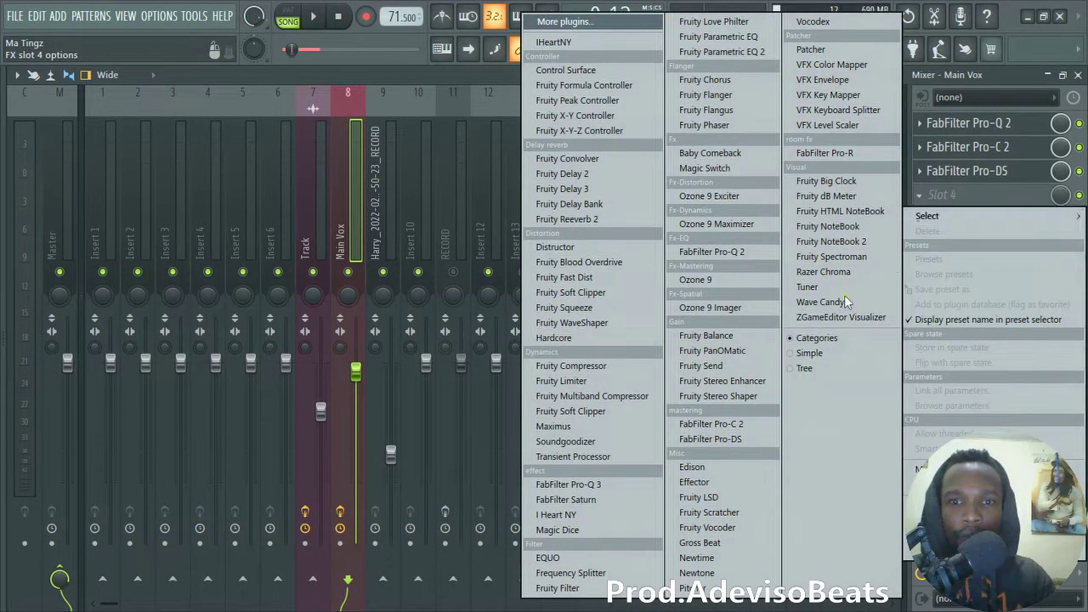
{"action": "left_click", "coordinate": [721, 251]}
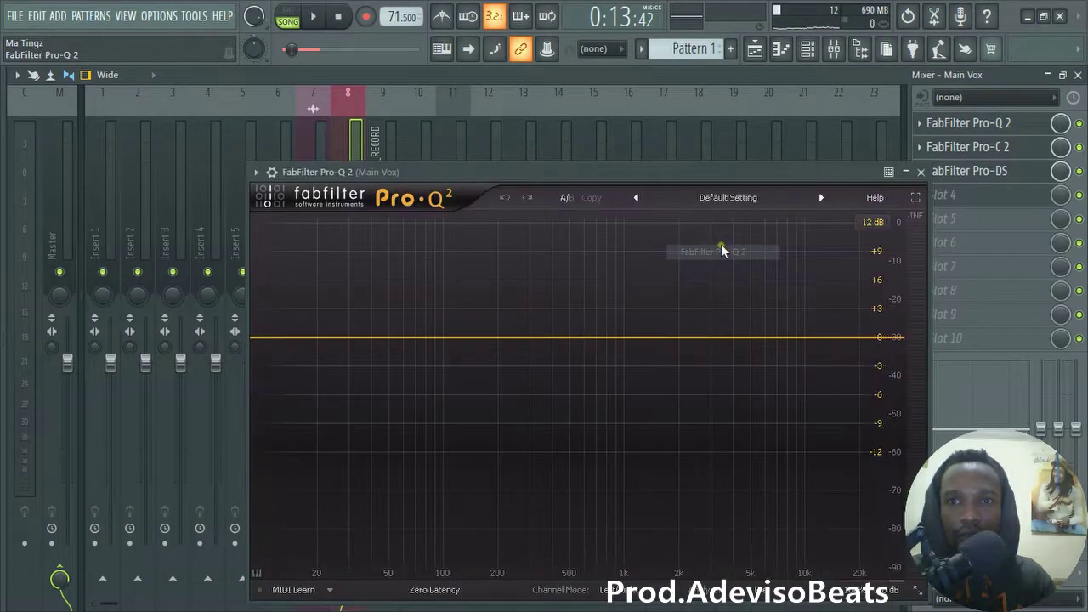
{"action": "left_click_drag", "start_coordinate": [670, 170], "coordinate": [676, 44]}
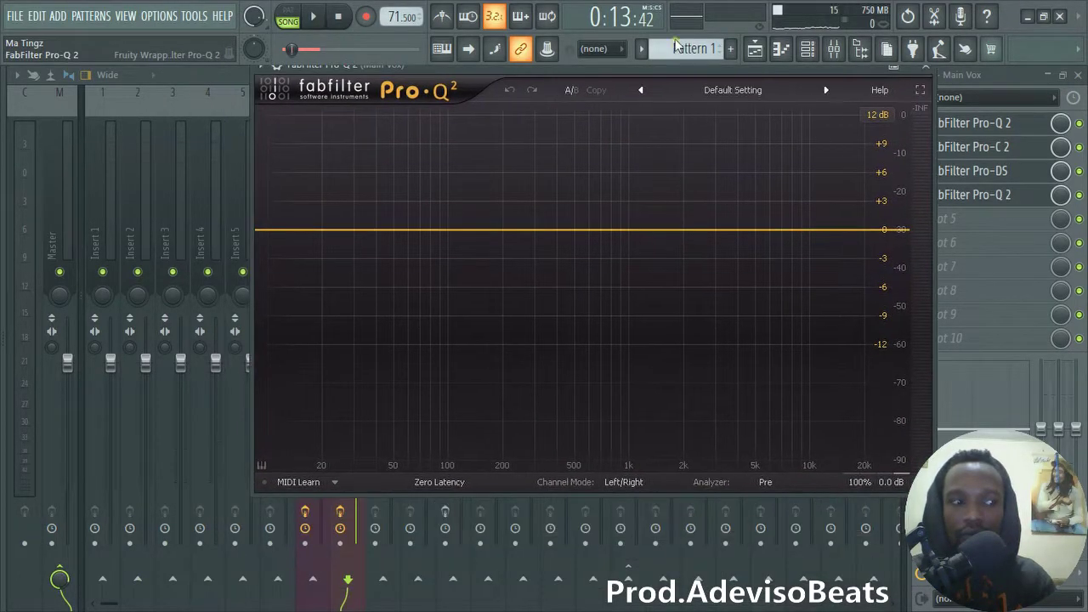
- Add a band at the low end of the new equalizer's curve and change its shape to Low Cut
{"action": "left_click", "coordinate": [272, 232]}
{"action": "right_click", "coordinate": [275, 234]}
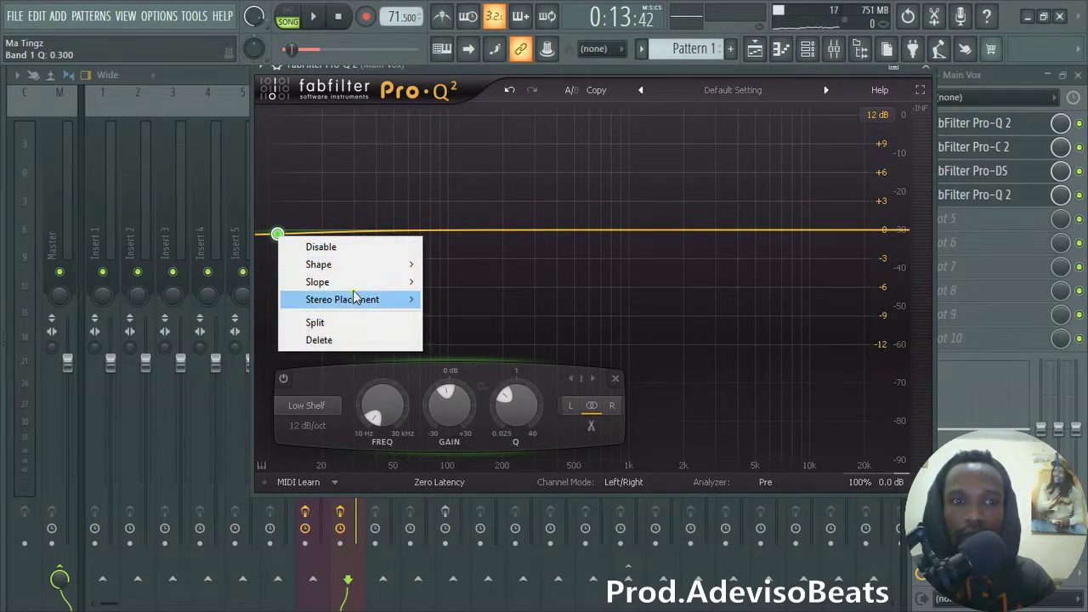
{"action": "mouse_move", "coordinate": [360, 284]}
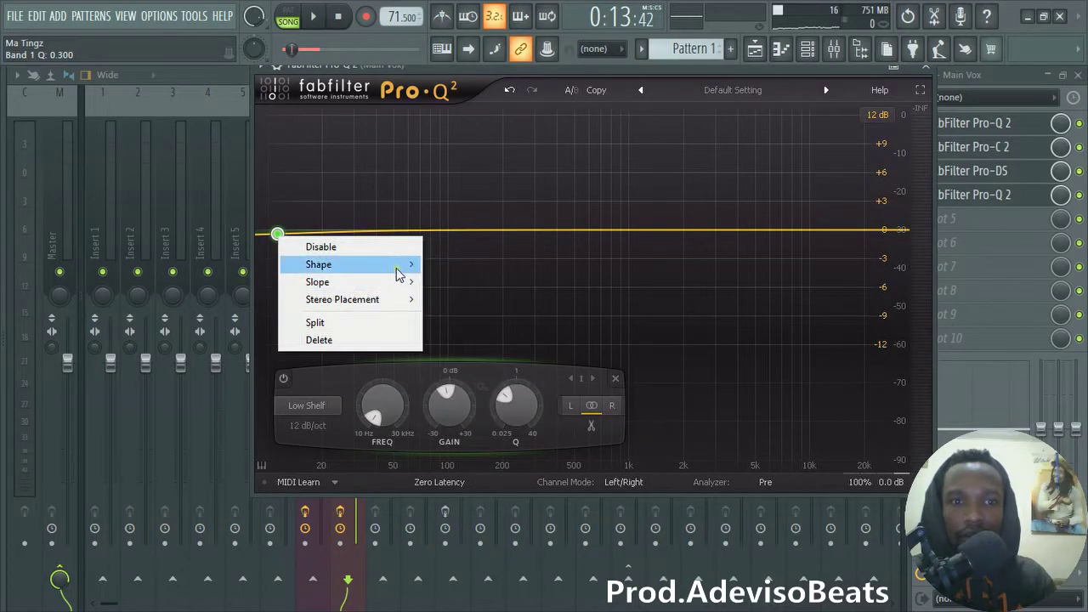
{"action": "mouse_move", "coordinate": [396, 267]}
{"action": "left_click", "coordinate": [450, 303]}
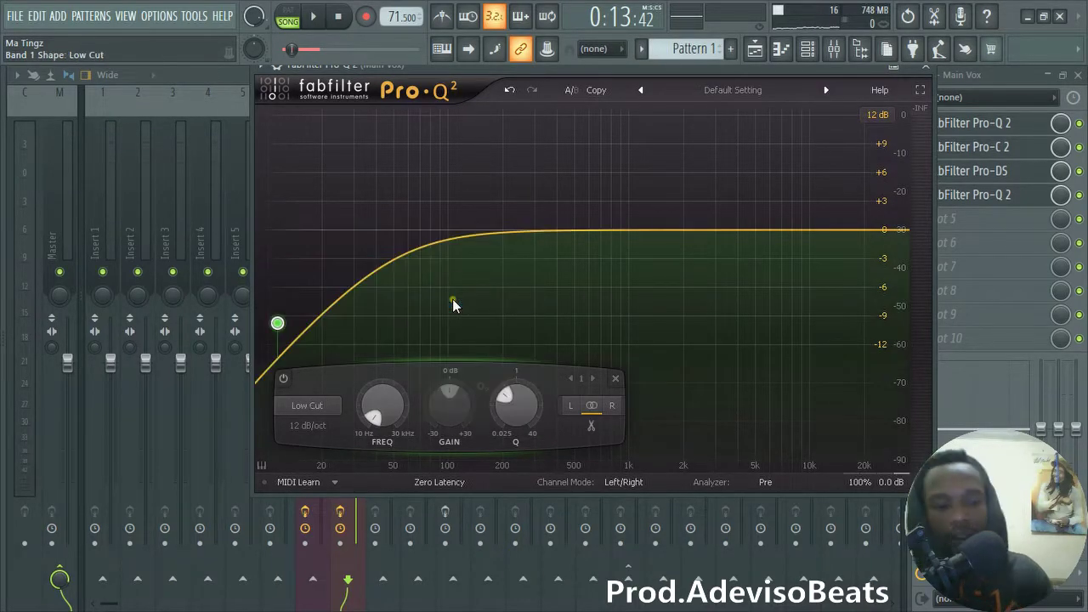
- Set the low-cut band's frequency to about 60 Hz and its Q to about 0.76, playing the vocal
{"action": "left_click_drag", "start_coordinate": [518, 403], "coordinate": [525, 387]}
{"action": "left_click_drag", "start_coordinate": [381, 405], "coordinate": [397, 374]}
{"action": "key", "text": "space"}
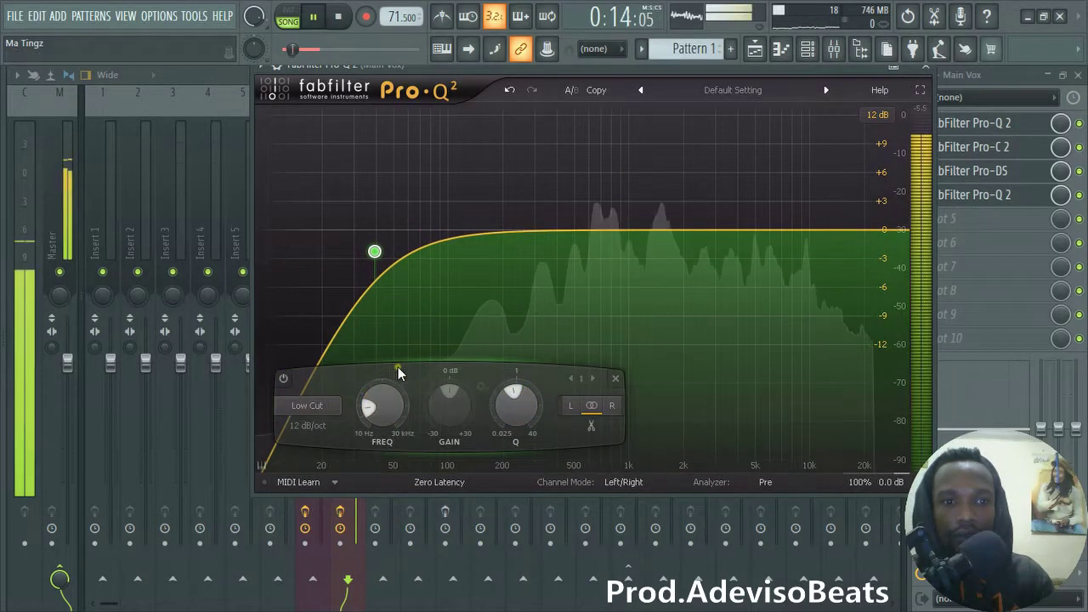
{"action": "left_click_drag", "start_coordinate": [396, 412], "coordinate": [403, 387]}
- Add a slightly boosted bell band on the spectrum peak at about 9.6 kHz and set its Q to about 7.2
{"action": "mouse_move", "coordinate": [738, 362]}
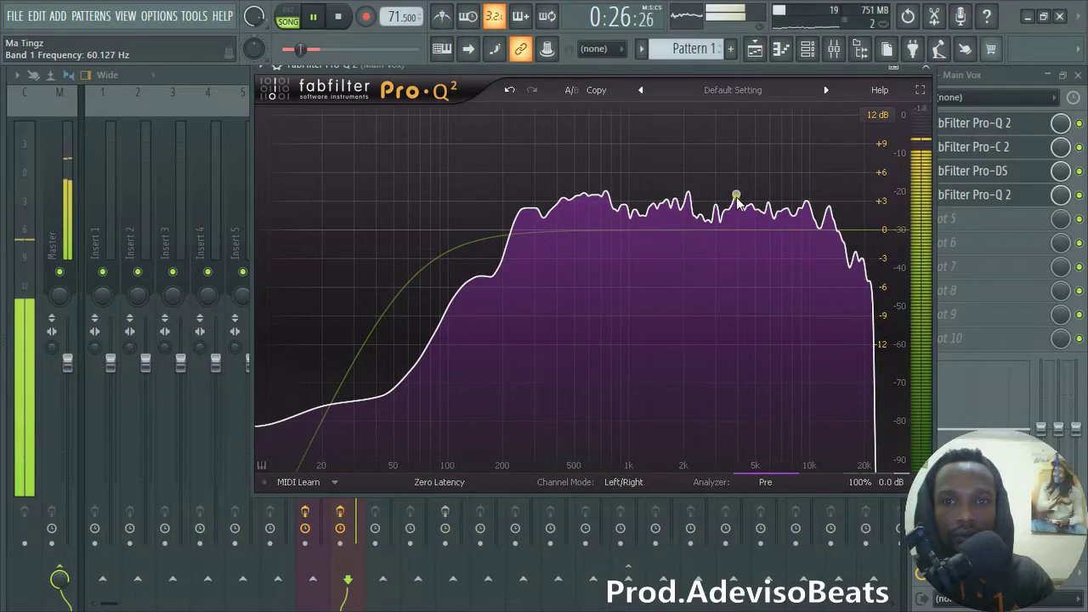
{"action": "left_click", "coordinate": [807, 204]}
{"action": "left_click_drag", "start_coordinate": [717, 407], "coordinate": [798, 427]}
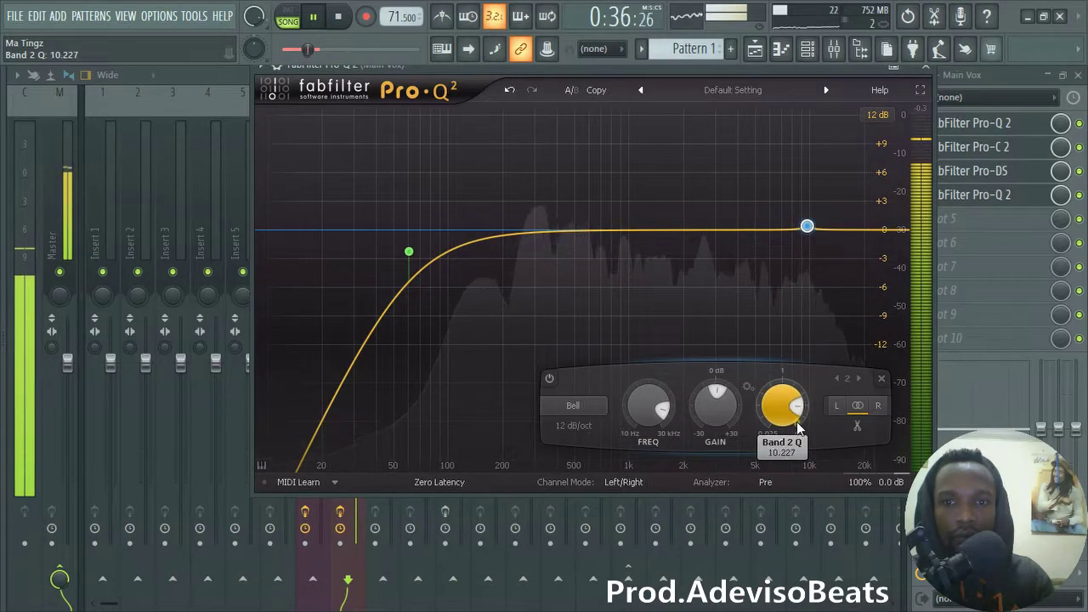
{"action": "mouse_move", "coordinate": [712, 416]}
{"action": "left_mouse_down"}
{"action": "mouse_move", "coordinate": [670, 351]}
{"action": "mouse_move", "coordinate": [685, 372]}
{"action": "mouse_move", "coordinate": [698, 455]}
{"action": "mouse_move", "coordinate": [722, 399]}
{"action": "left_mouse_up"}
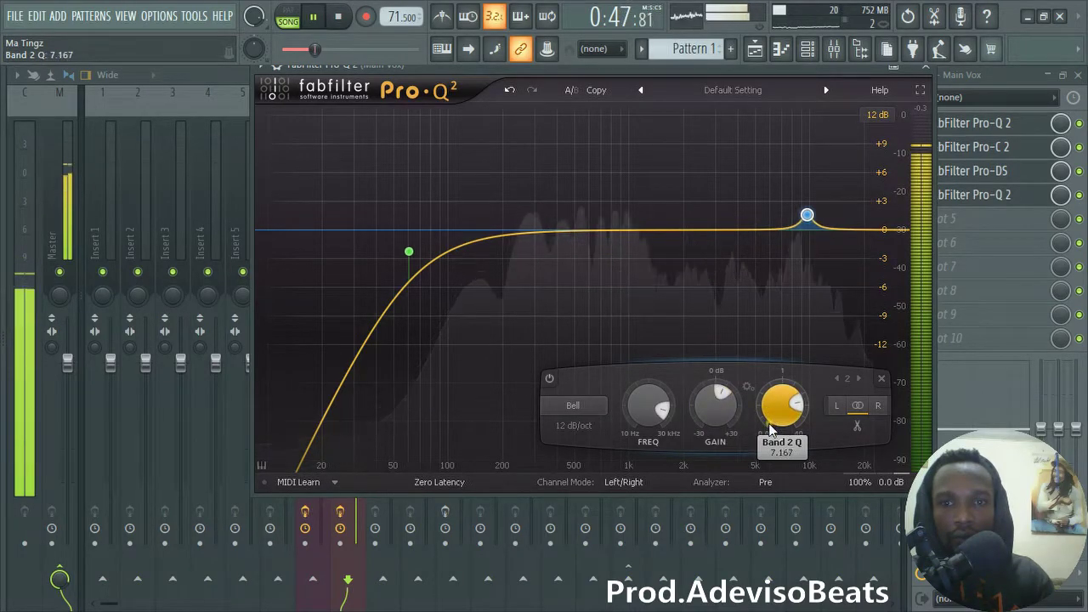
{"action": "key", "text": "space"}
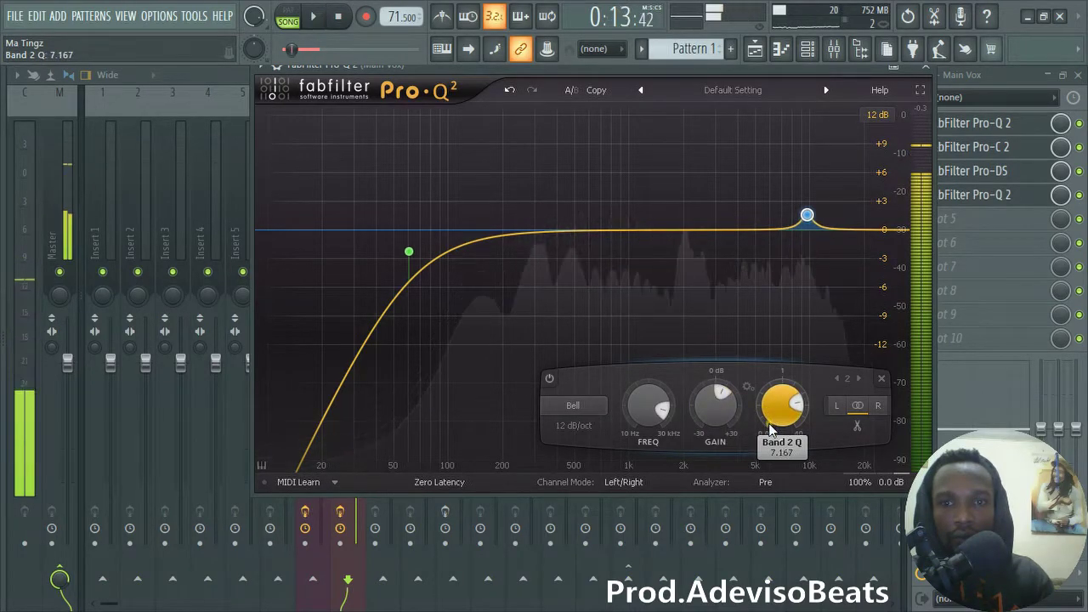
- Raise the high bell band's gain to about +8 dB and set its Q to about 7.15, playing the vocal
{"action": "scroll", "coordinate": [777, 405], "scroll_direction": "up", "scroll_amount": 2}
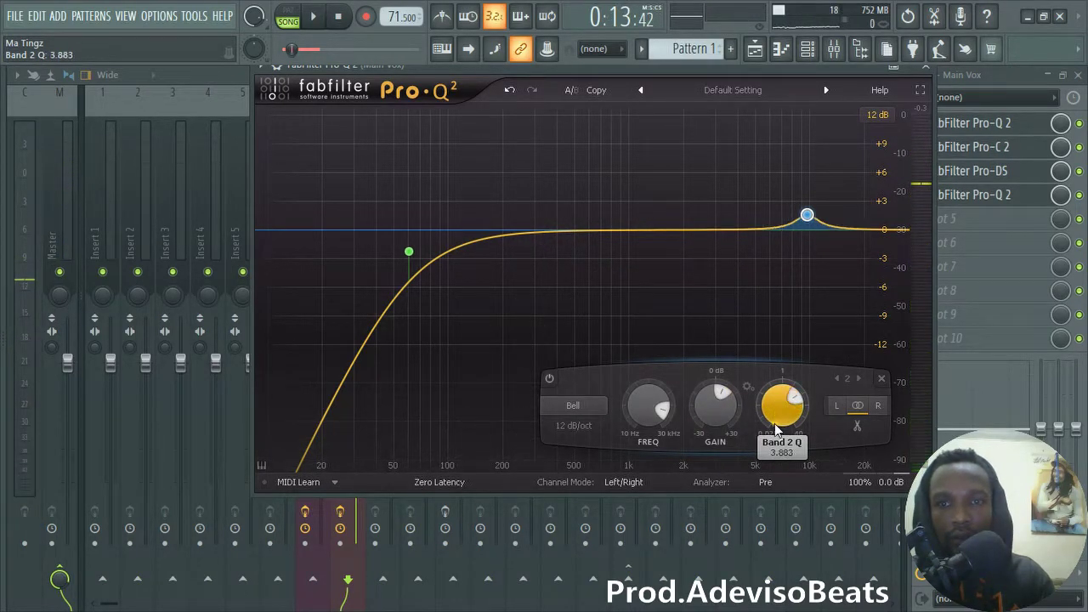
{"action": "scroll", "coordinate": [727, 422], "scroll_direction": "down", "scroll_amount": 1}
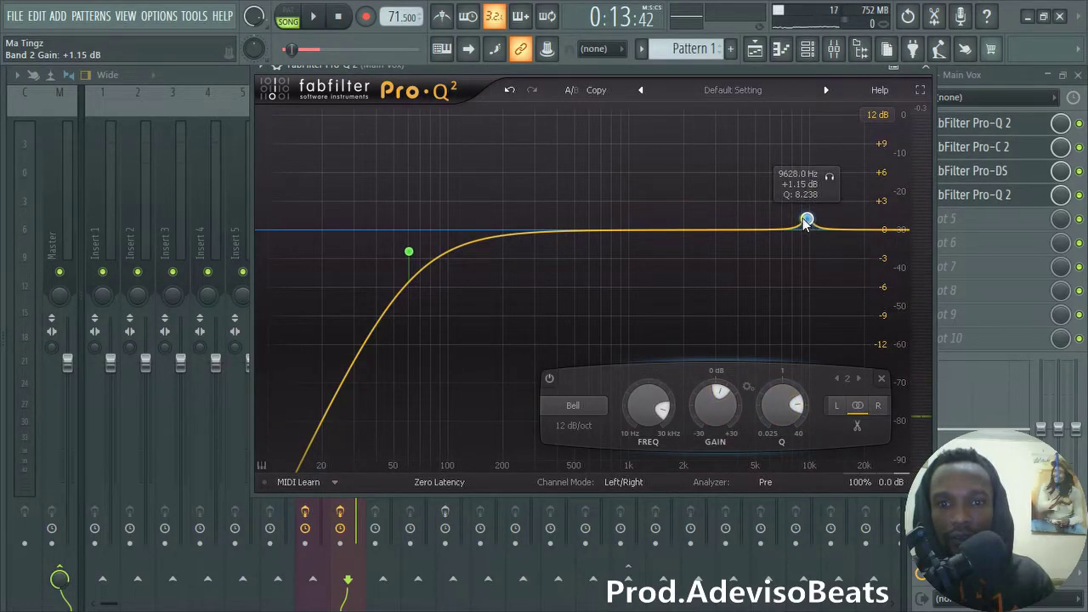
{"action": "scroll", "coordinate": [717, 402], "scroll_direction": "up", "scroll_amount": 10}
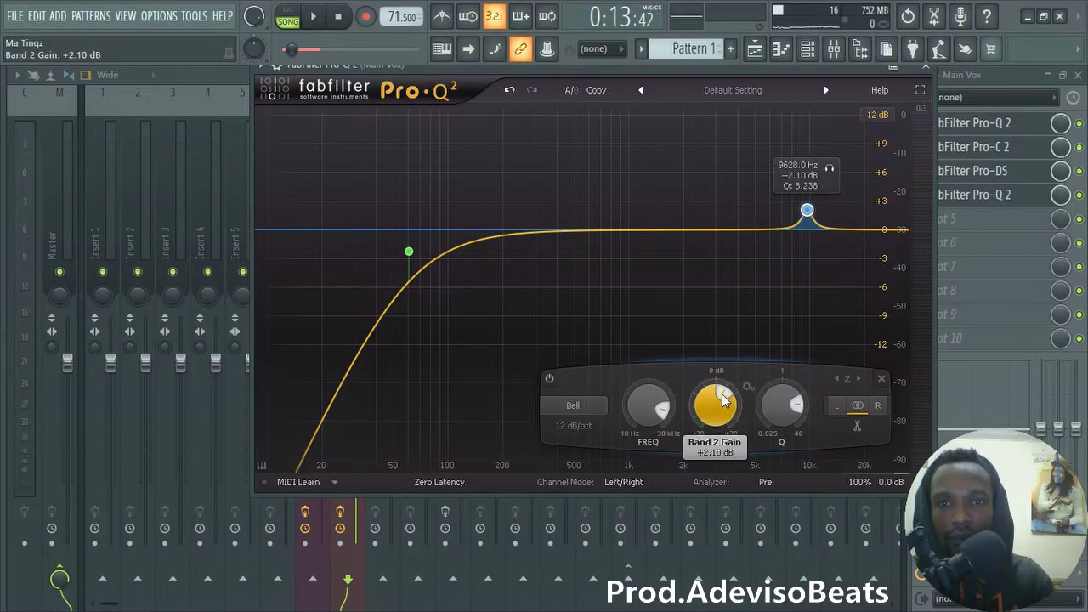
{"action": "key", "text": "space"}
{"action": "scroll", "coordinate": [787, 407], "scroll_direction": "down", "scroll_amount": 2}
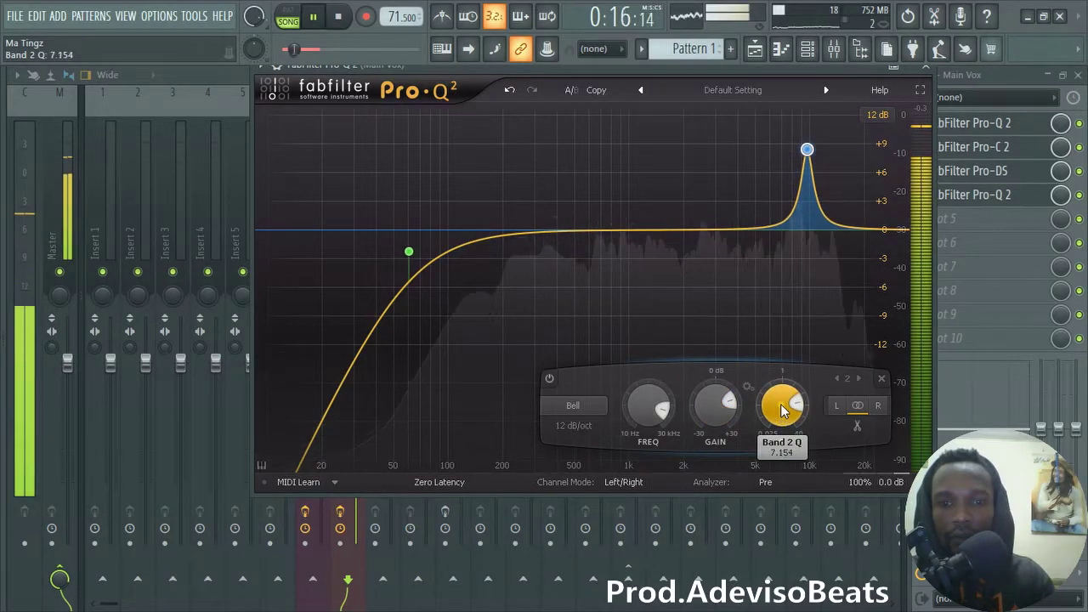
- Sweep the high bell band while listening, then set it to about 8175 Hz, Q 10.1 and +1.51 dB gain
{"action": "scroll", "coordinate": [644, 405], "scroll_direction": "down", "scroll_amount": 2}
{"action": "scroll", "coordinate": [642, 408], "scroll_direction": "down", "scroll_amount": 3}
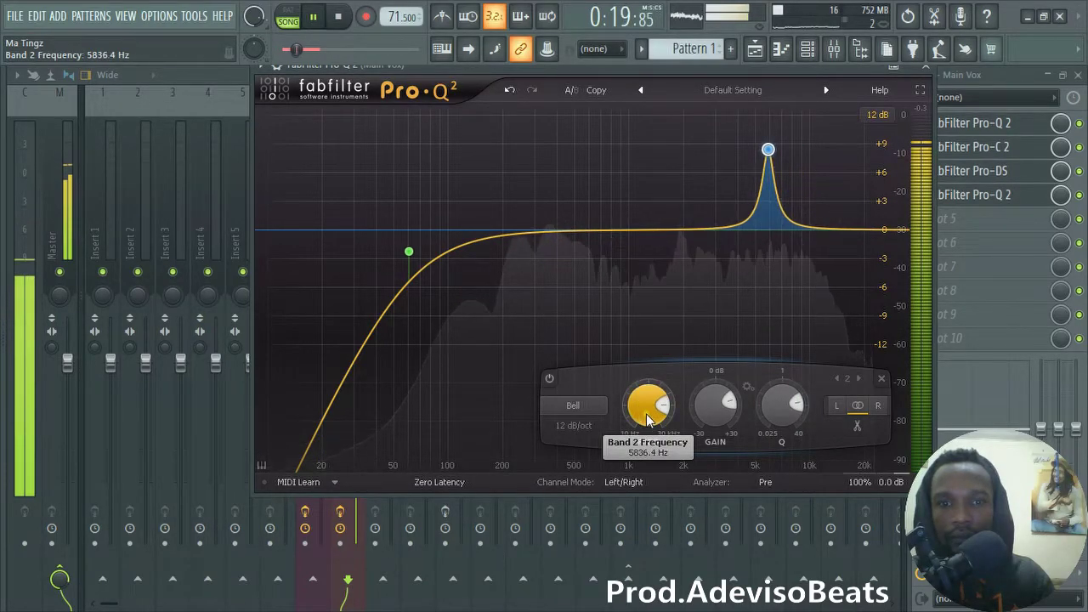
{"action": "scroll", "coordinate": [648, 423], "scroll_direction": "down", "scroll_amount": 2}
{"action": "scroll", "coordinate": [648, 428], "scroll_direction": "down", "scroll_amount": 1}
{"action": "left_click_drag", "start_coordinate": [648, 426], "coordinate": [668, 414]}
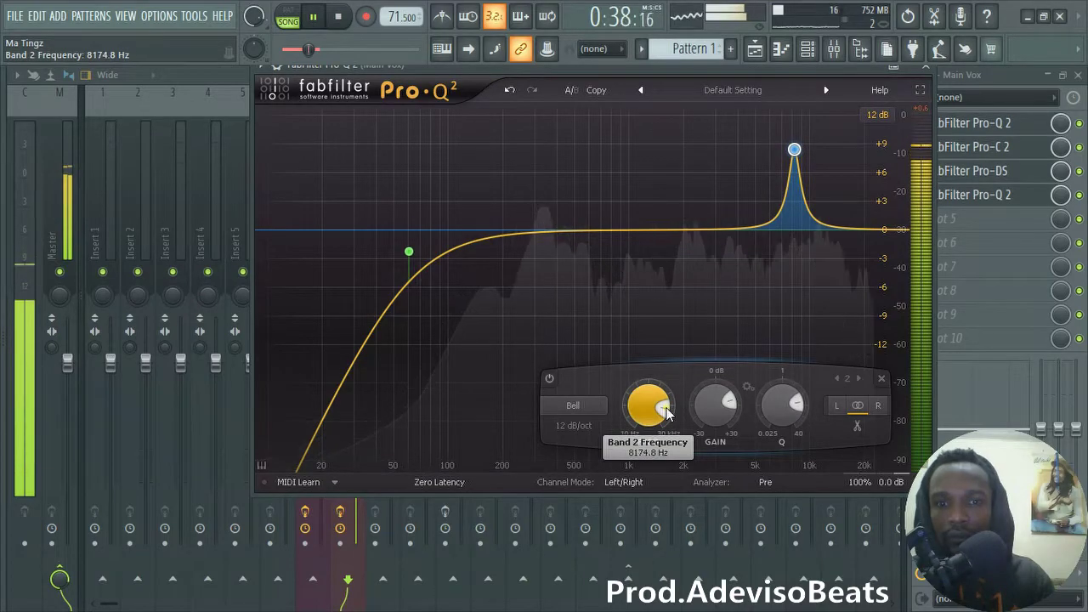
{"action": "left_click_drag", "start_coordinate": [781, 426], "coordinate": [783, 396]}
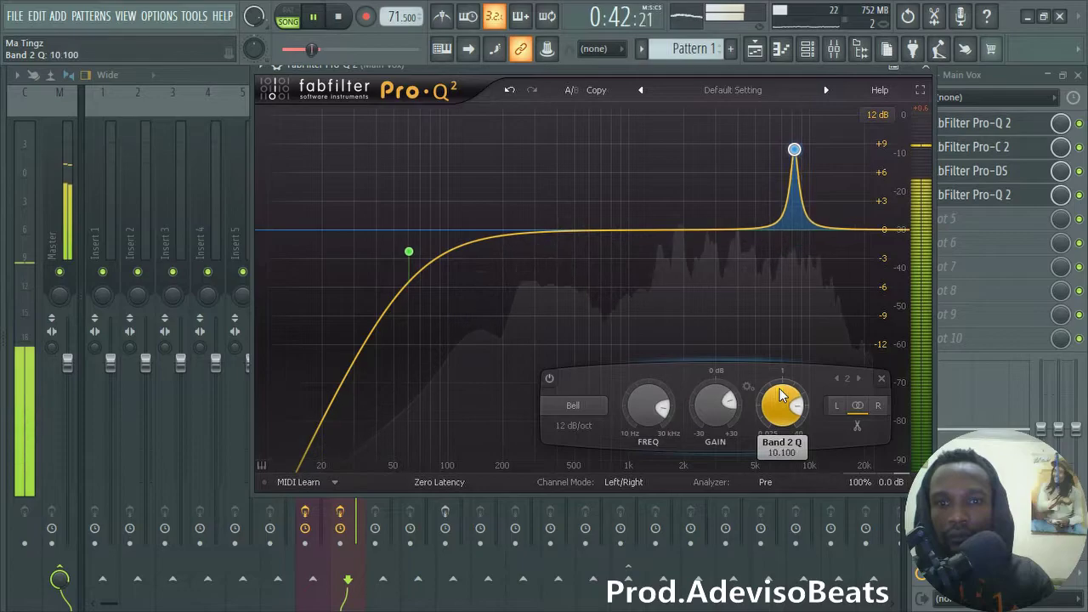
{"action": "left_click_drag", "start_coordinate": [715, 401], "coordinate": [717, 441]}
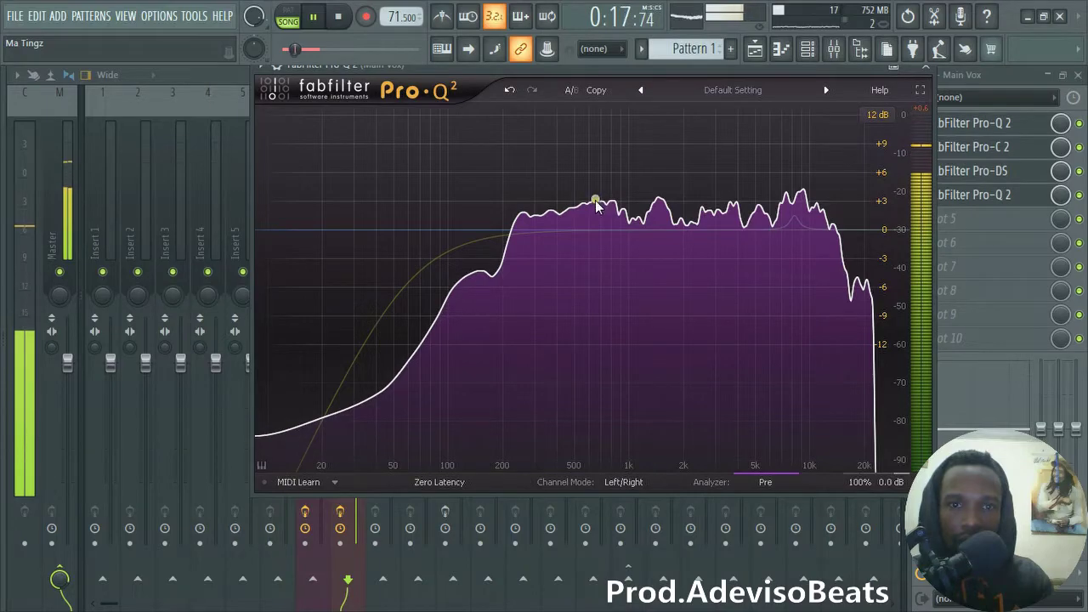
- Try a narrow bell band at about 579 Hz with Q 40, auditioning it boosted and cut, and delete it
{"action": "left_click", "coordinate": [586, 204]}
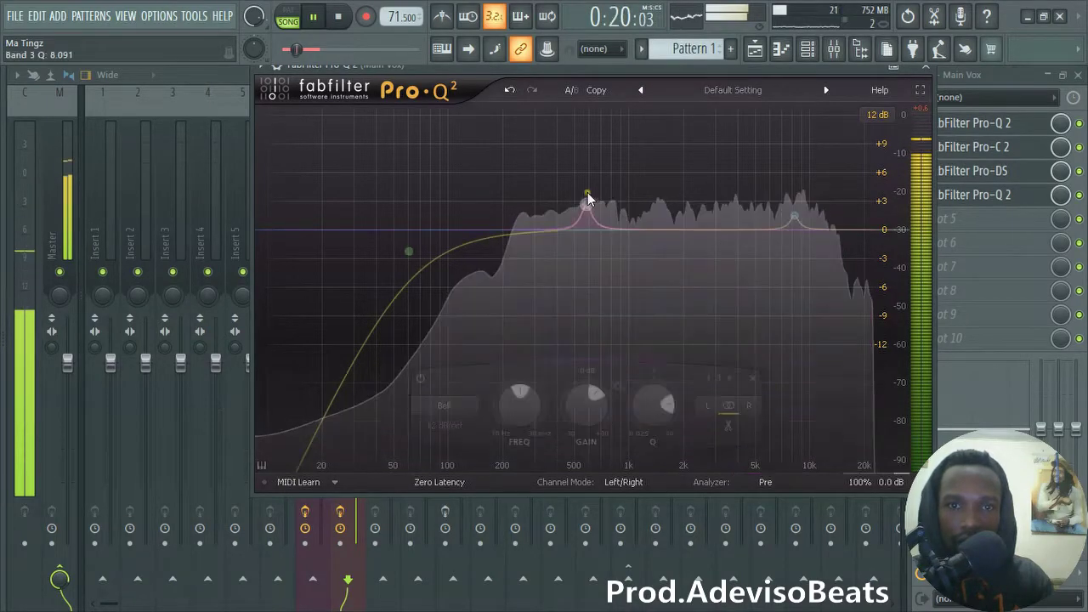
{"action": "left_click_drag", "start_coordinate": [593, 407], "coordinate": [618, 328]}
{"action": "left_click_drag", "start_coordinate": [655, 419], "coordinate": [608, 249]}
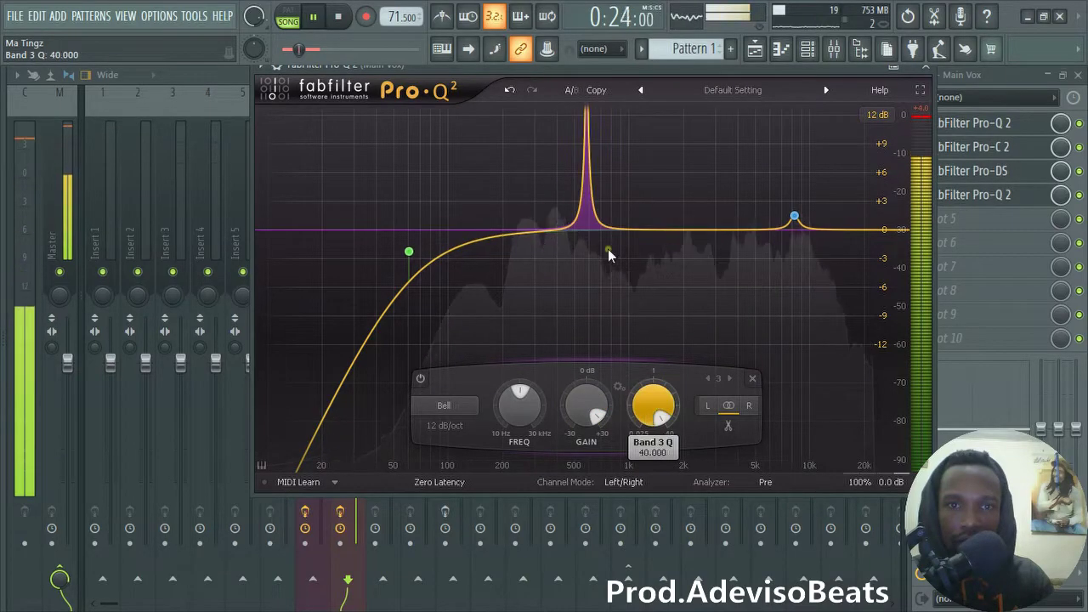
{"action": "left_click_drag", "start_coordinate": [583, 408], "coordinate": [629, 489]}
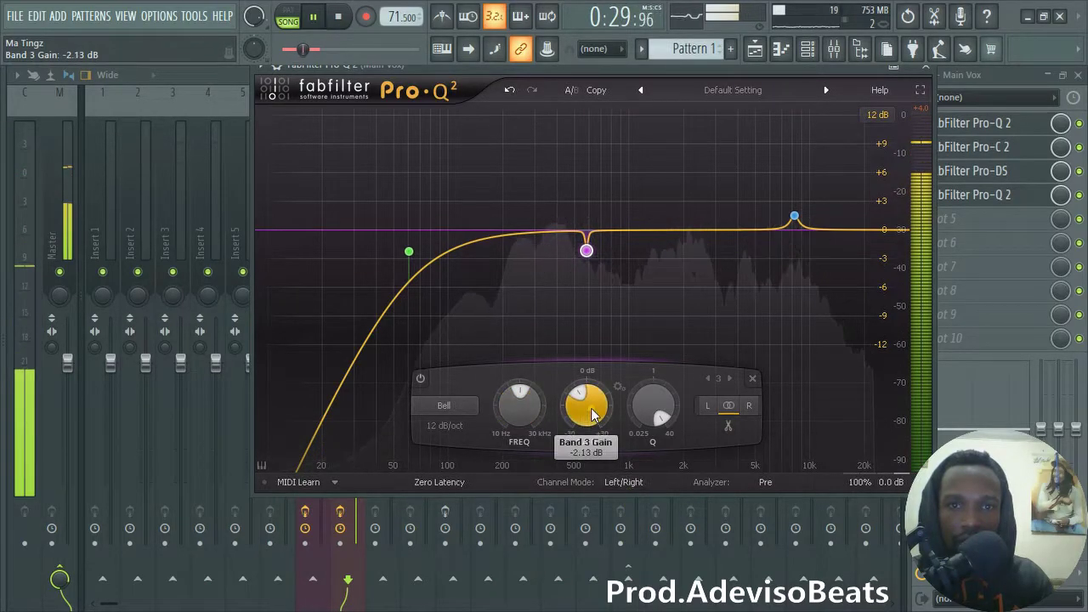
{"action": "scroll", "coordinate": [600, 395], "scroll_direction": "up", "scroll_amount": 4}
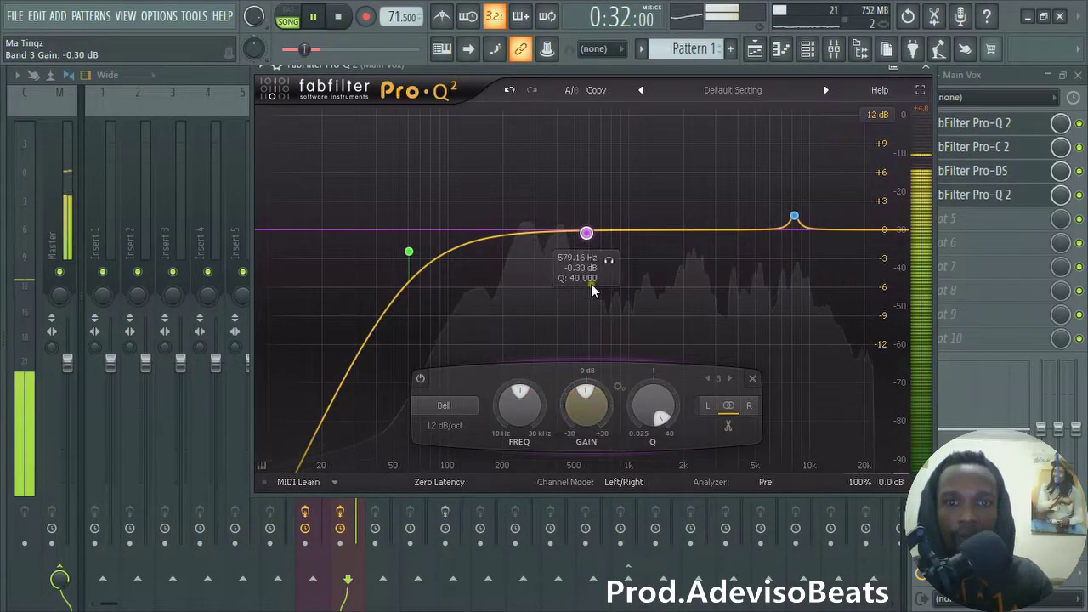
{"action": "right_click", "coordinate": [587, 233]}
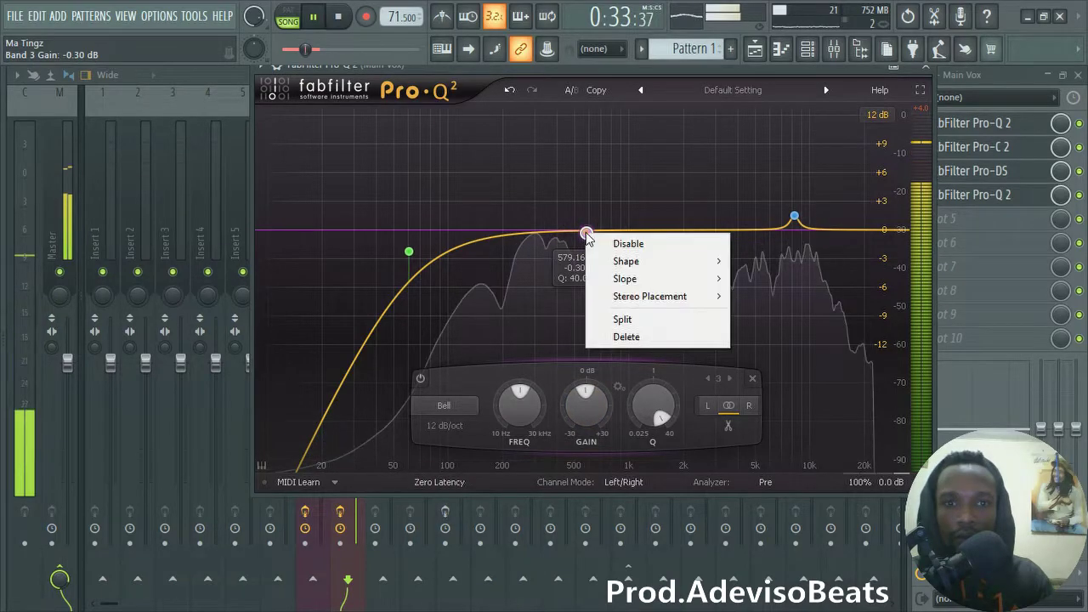
{"action": "left_click", "coordinate": [626, 337]}
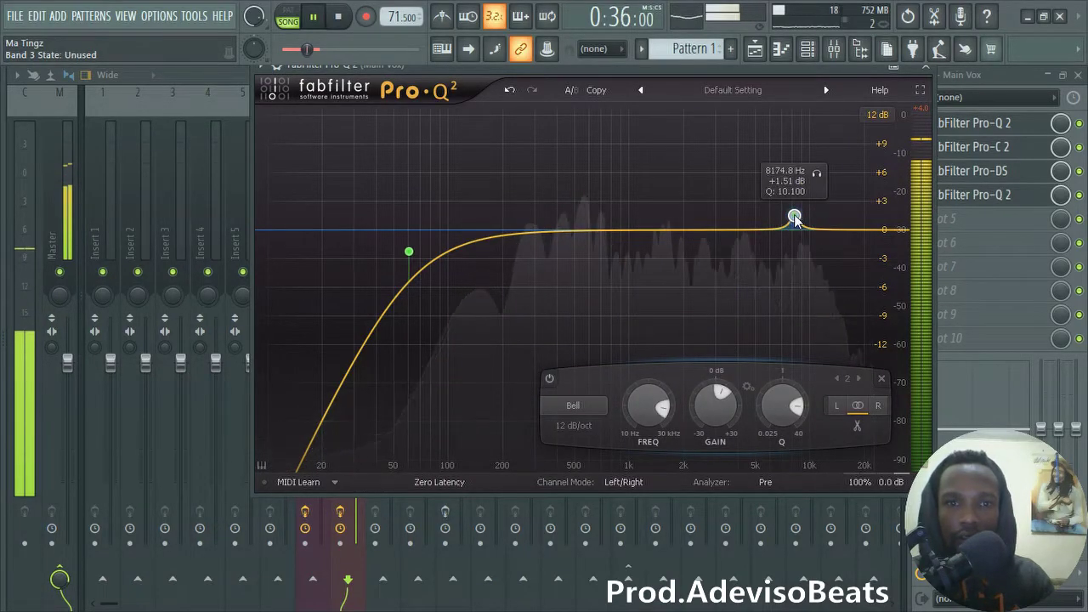
- Set the 8.2 kHz bell band's gain to +1.06 dB, stop playback and review both remaining bands
{"action": "scroll", "coordinate": [722, 401], "scroll_direction": "up", "scroll_amount": 3}
{"action": "left_click_drag", "start_coordinate": [731, 394], "coordinate": [728, 434]}
{"action": "key", "text": "space"}
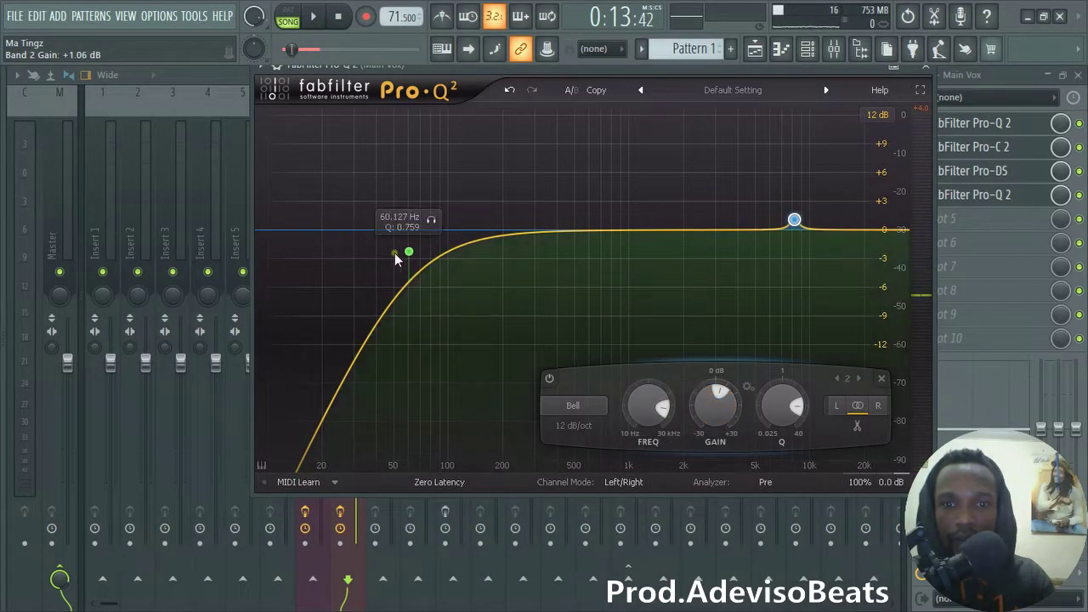
{"action": "left_click", "coordinate": [410, 254]}
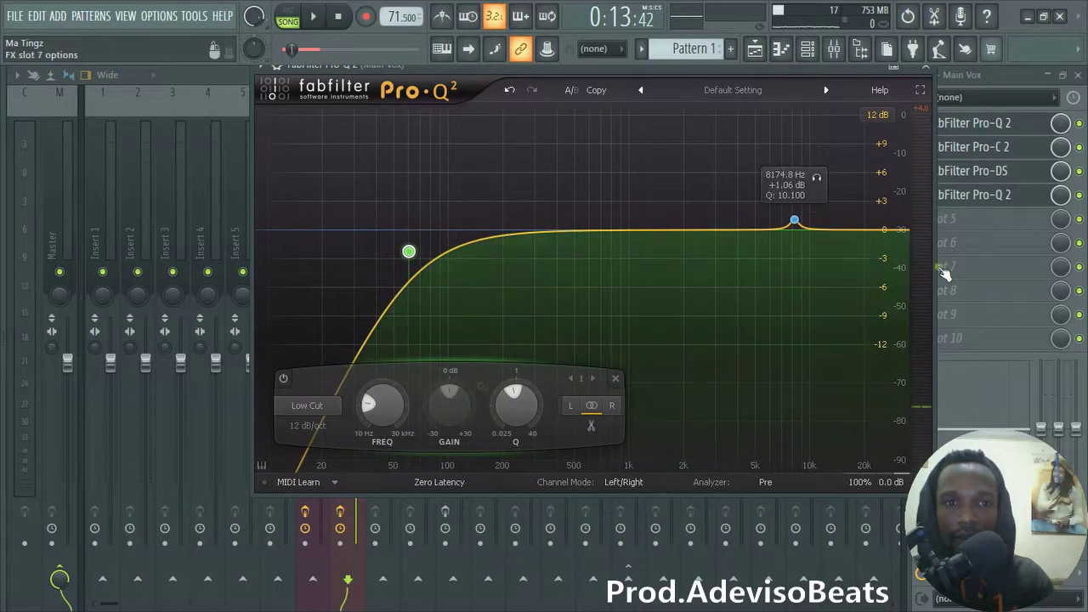
{"action": "left_click", "coordinate": [795, 221]}
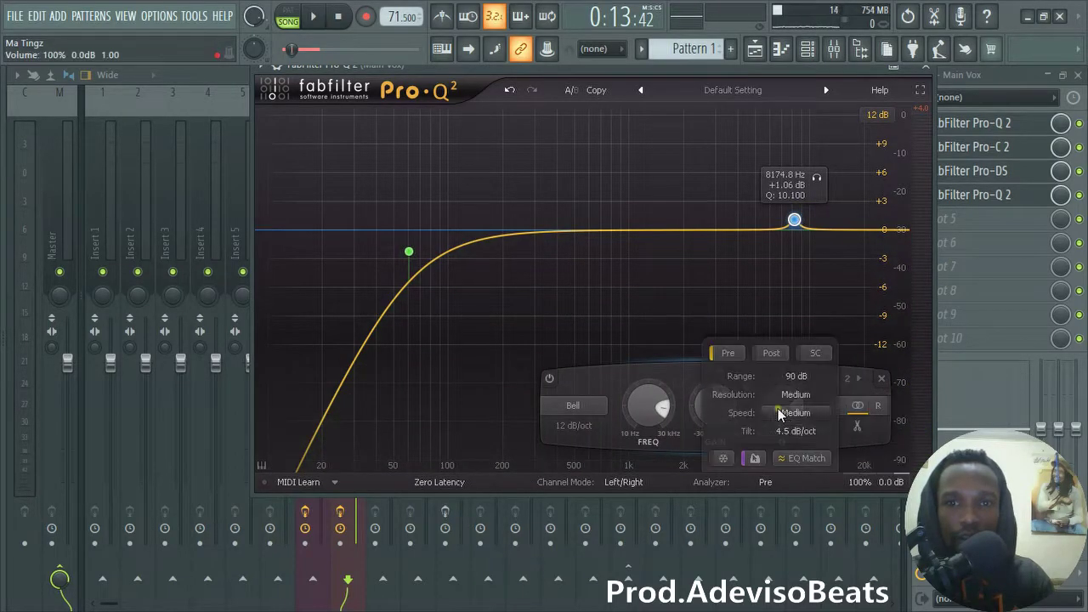
- Set the 8.2 kHz bell band's gain to +0.80 dB and its Q to about 7.5
{"action": "left_click_drag", "start_coordinate": [779, 407], "coordinate": [716, 430]}
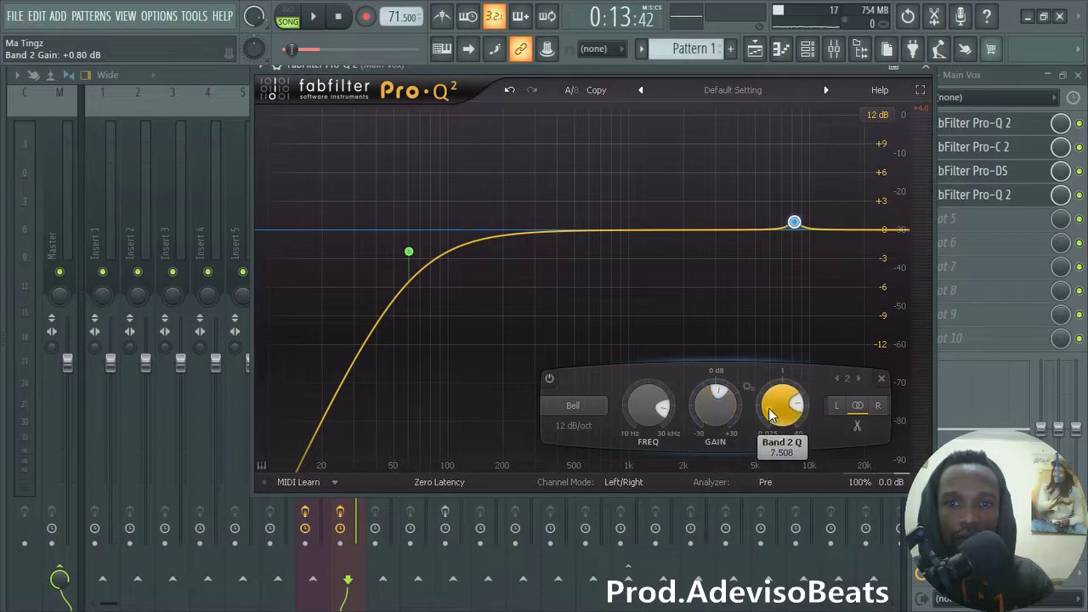
{"action": "left_click", "coordinate": [855, 230]}
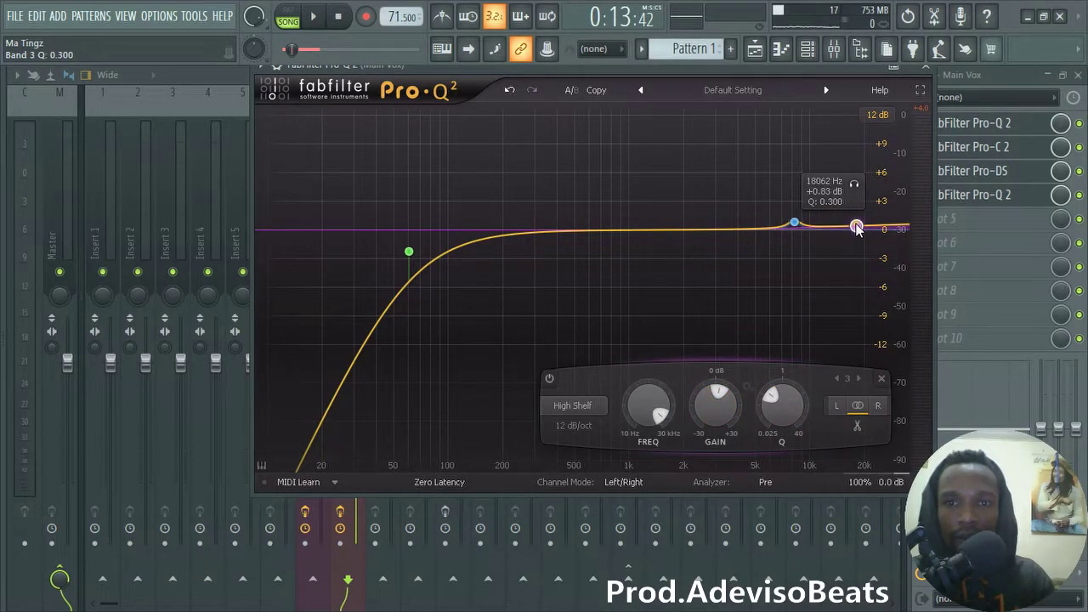
{"action": "right_click", "coordinate": [856, 228]}
{"action": "left_click", "coordinate": [910, 330]}
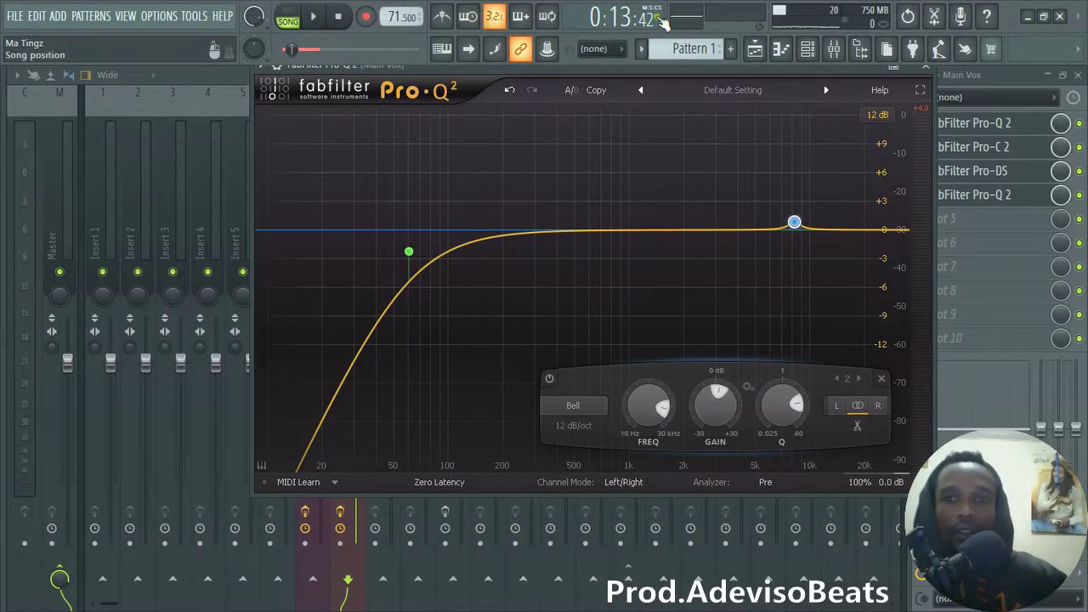
- Listen to the song with the current vocal chain, close the equalizer window and stop playback
{"action": "left_click", "coordinate": [319, 19]}
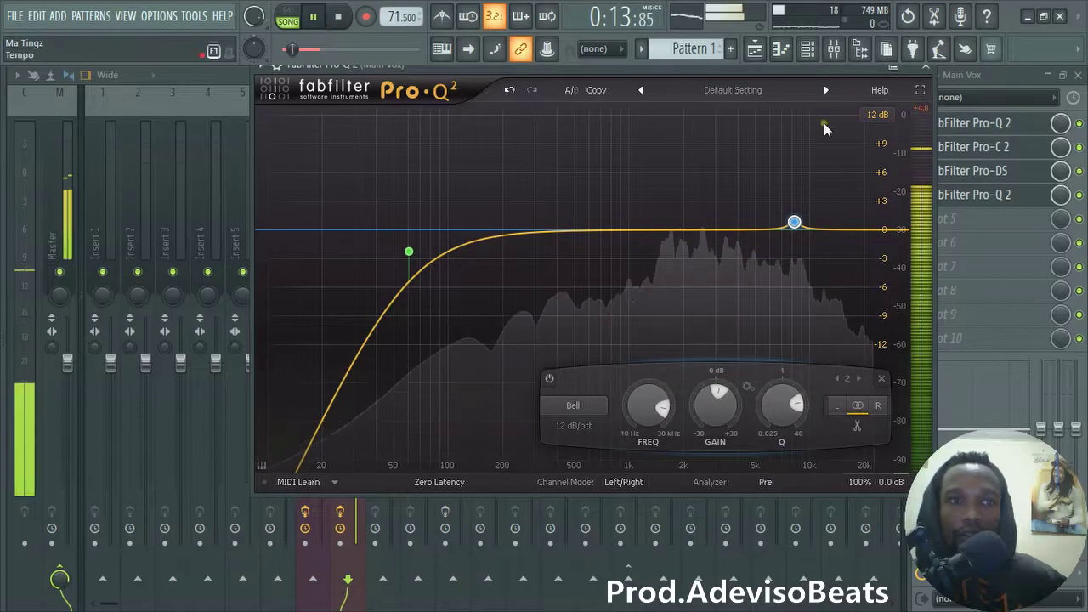
{"action": "left_click", "coordinate": [1002, 78]}
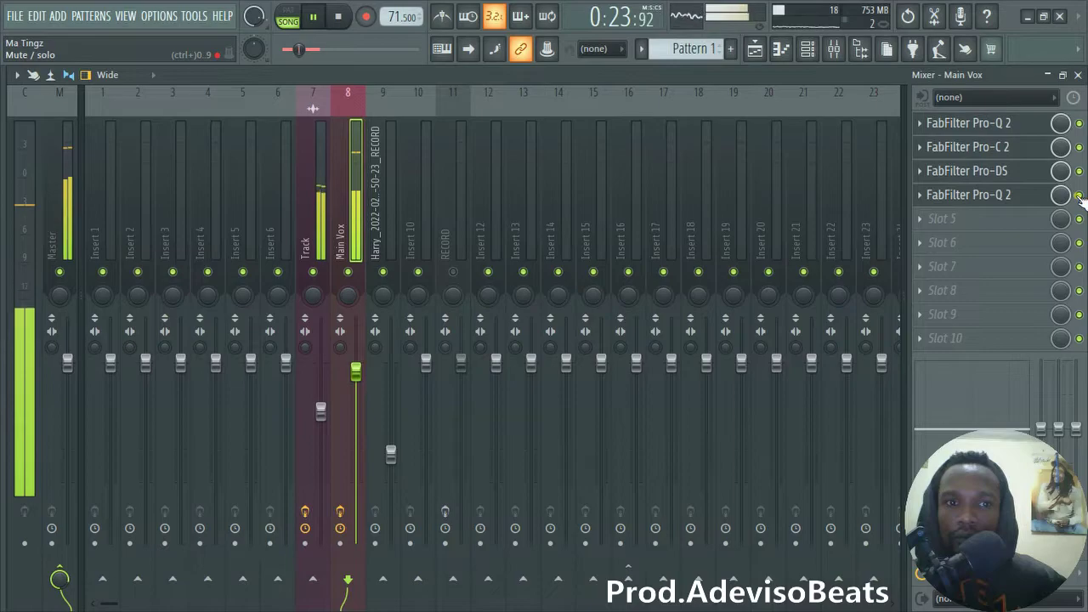
{"action": "key", "text": "space"}
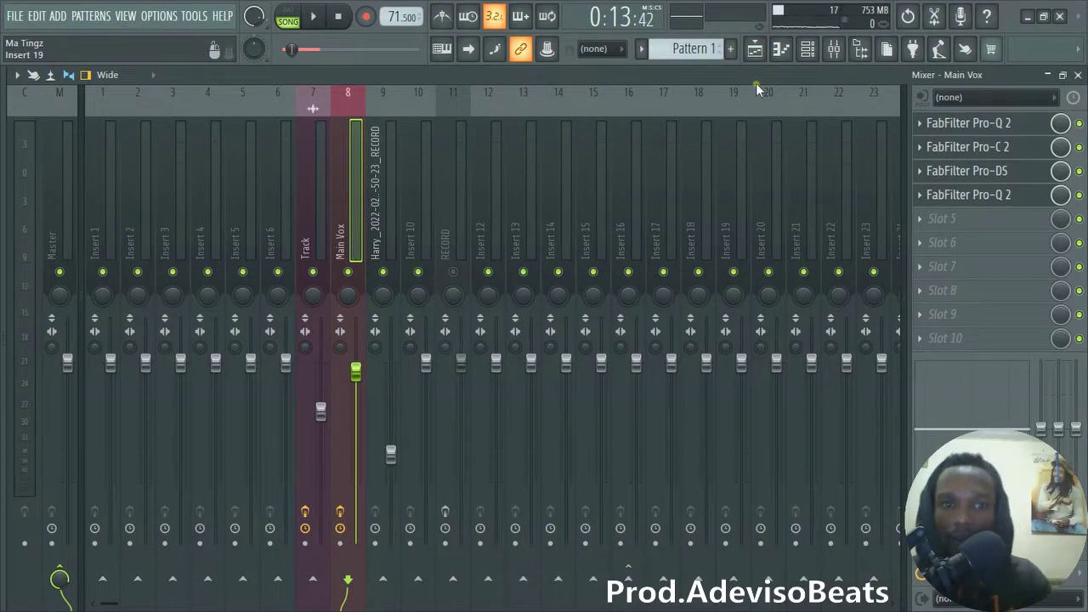
- Duplicate the main vox clip onto the playlist track directly below it and make the copy unique
{"action": "left_click", "coordinate": [756, 50]}
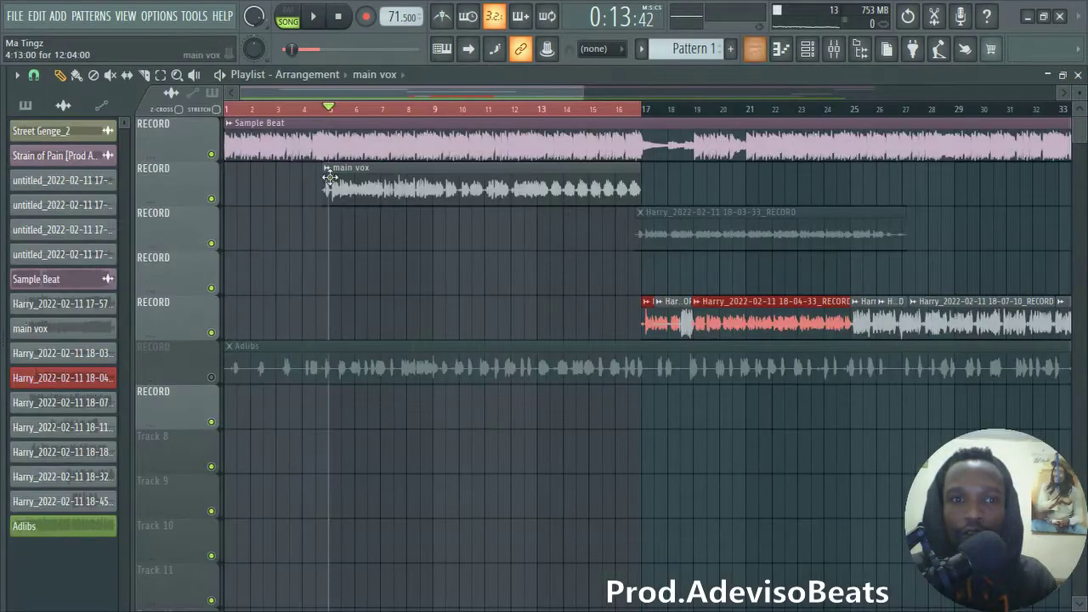
{"action": "scroll", "coordinate": [343, 228], "scroll_direction": "up", "scroll_amount": 8}
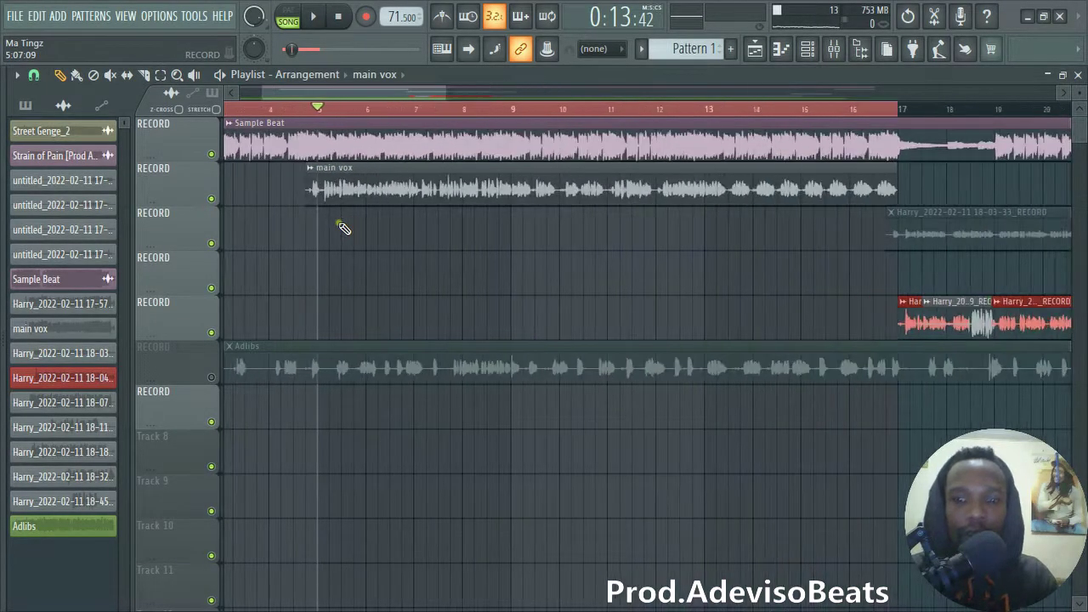
{"action": "left_click_drag", "start_coordinate": [360, 86], "coordinate": [457, 86]}
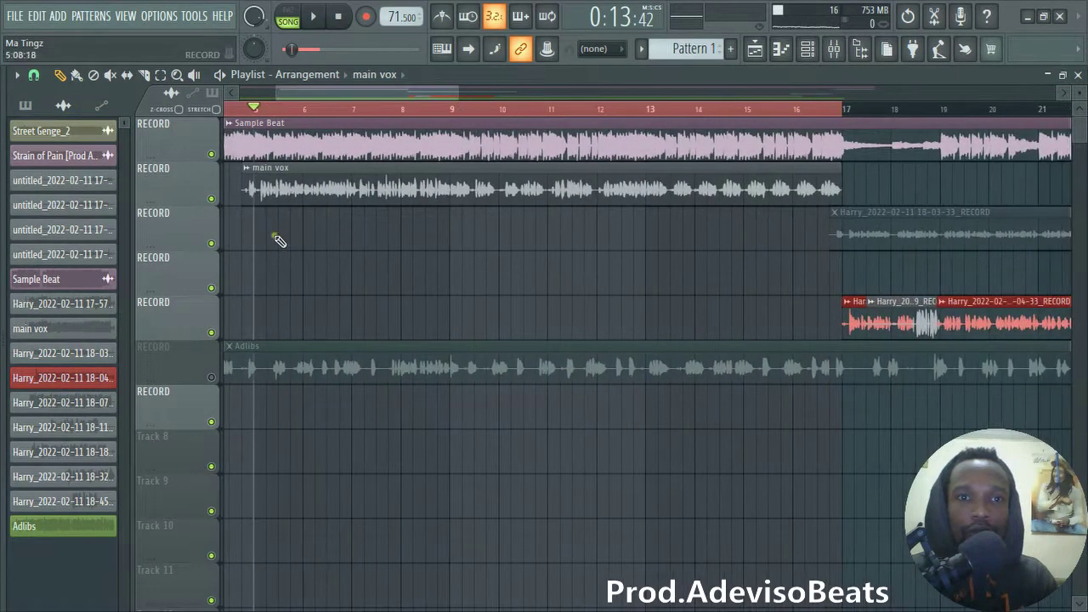
{"action": "left_click_drag", "start_coordinate": [271, 189], "coordinate": [273, 249]}
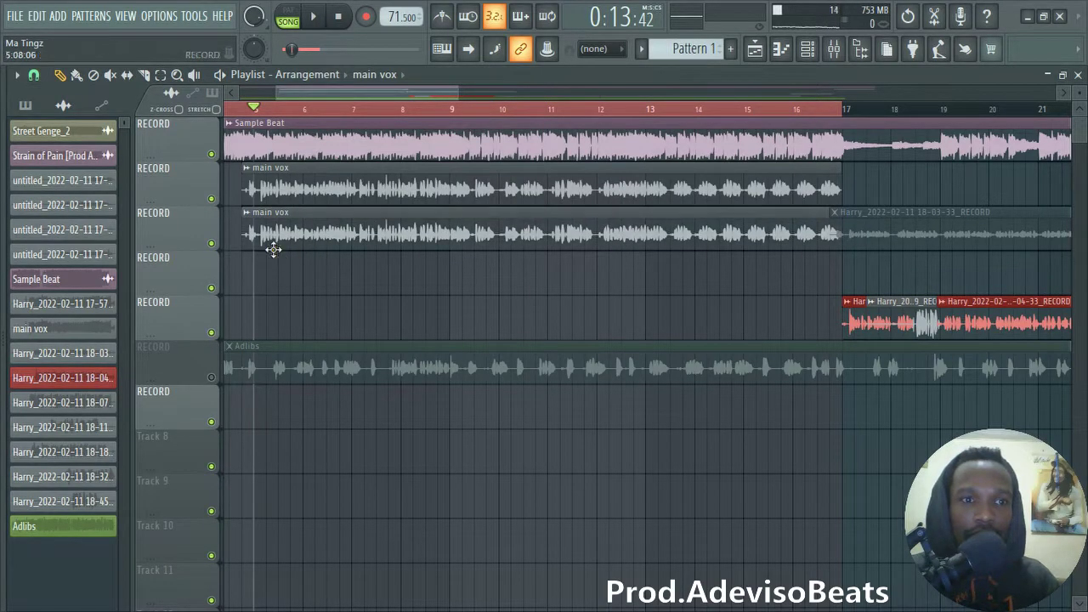
{"action": "left_click", "coordinate": [246, 214]}
{"action": "left_click", "coordinate": [317, 333]}
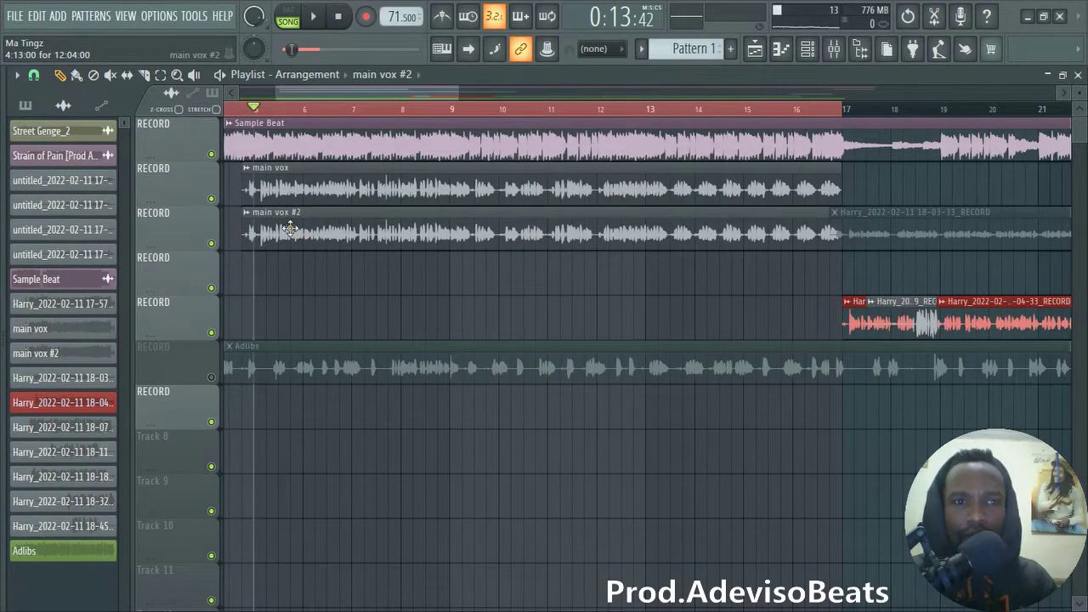
- Add two more copies of the vocal clip on the next two playlist tracks below and make each one unique
{"action": "left_click_drag", "start_coordinate": [289, 225], "coordinate": [289, 288]}
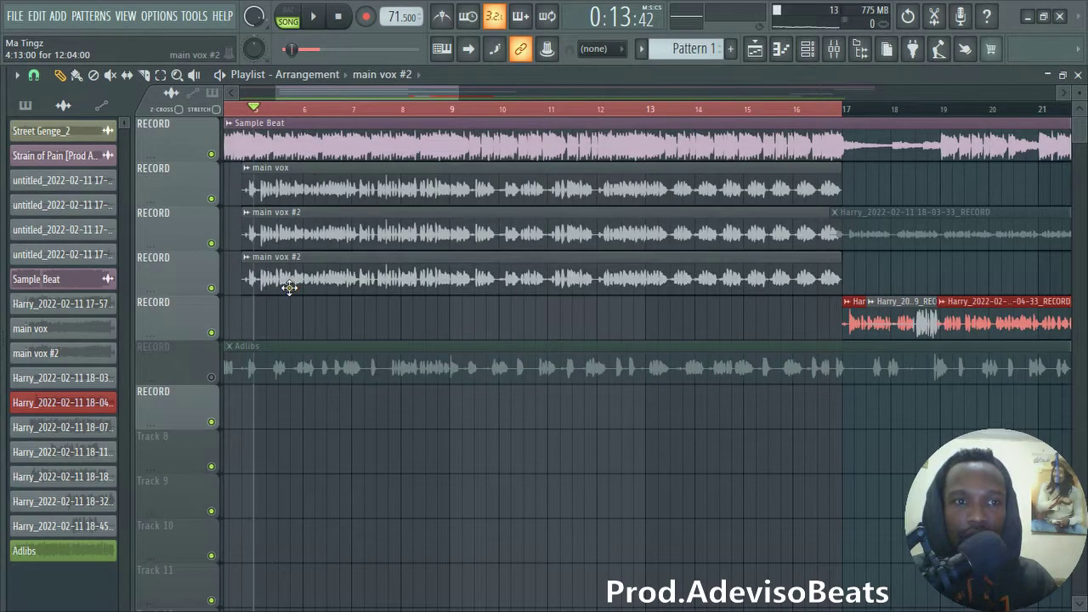
{"action": "left_click", "coordinate": [251, 265]}
{"action": "left_click", "coordinate": [299, 383]}
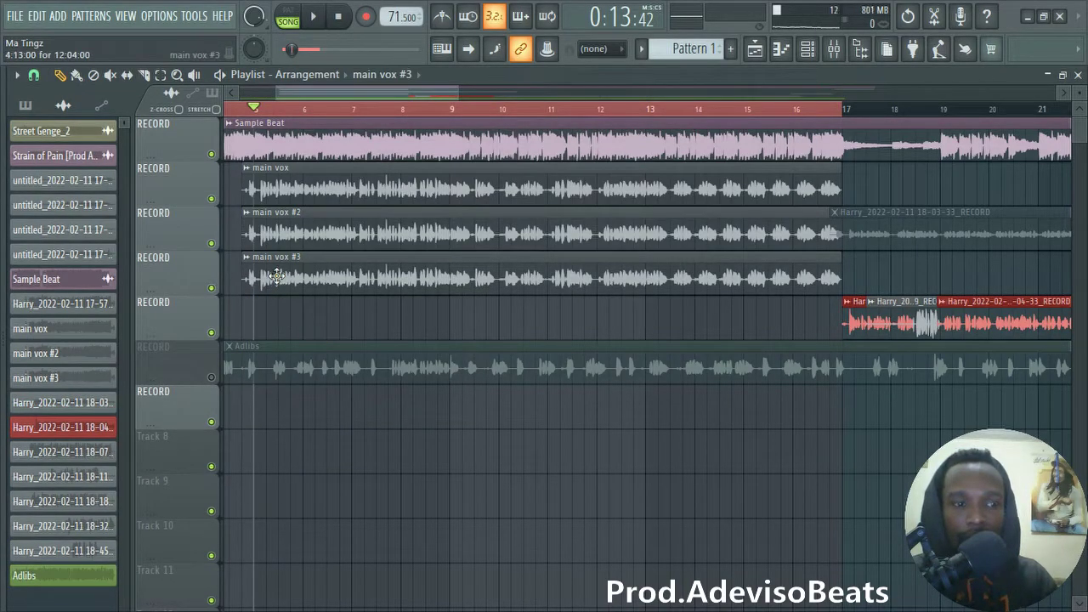
{"action": "left_click_drag", "start_coordinate": [278, 269], "coordinate": [246, 315]}
{"action": "left_click", "coordinate": [243, 303]}
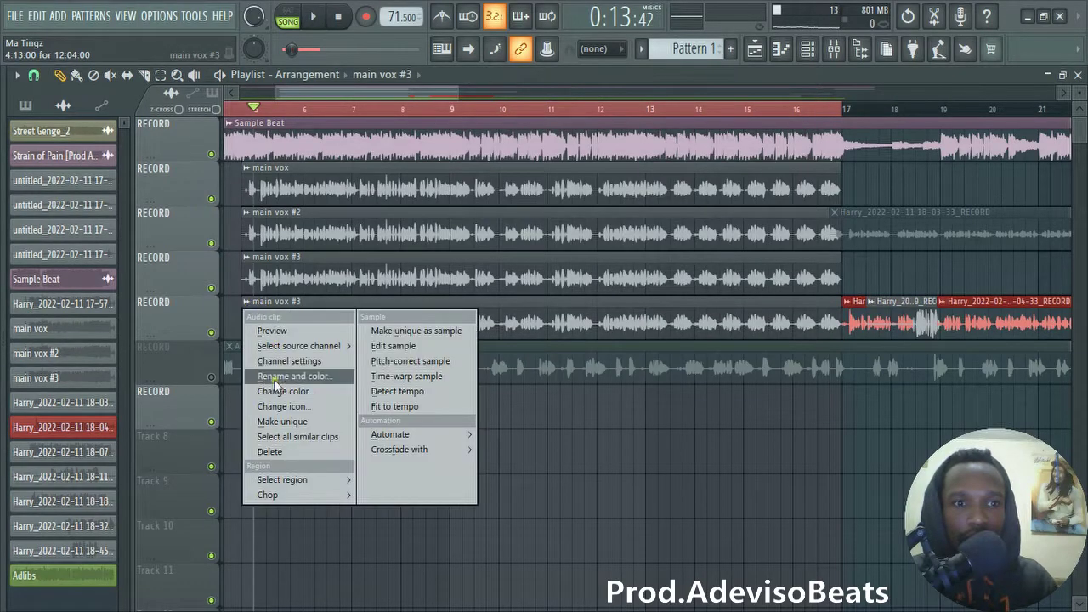
{"action": "left_click", "coordinate": [283, 421]}
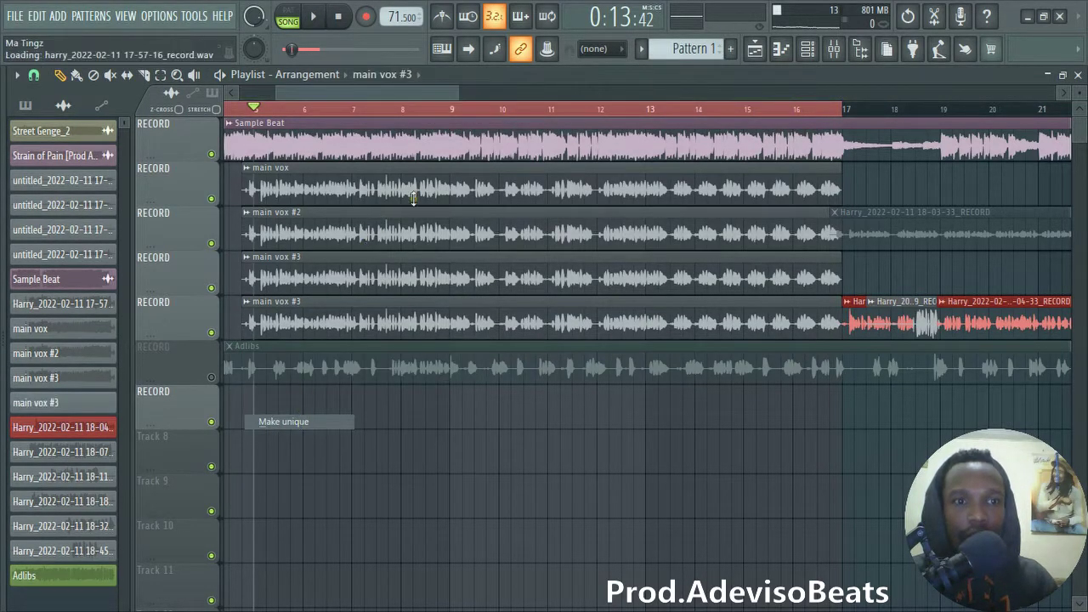
- Save the Main Vox mixer track state as matingz in the mixer presets, replacing the existing file
{"action": "left_click", "coordinate": [757, 57]}
{"action": "left_click", "coordinate": [499, 178]}
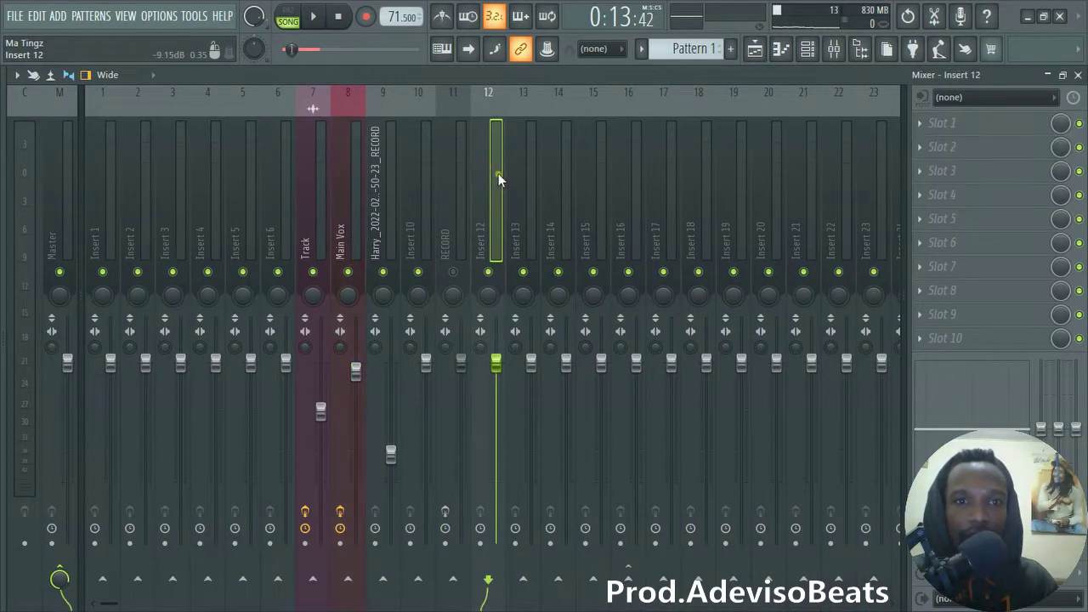
{"action": "left_click", "coordinate": [350, 198]}
{"action": "right_click", "coordinate": [352, 198]}
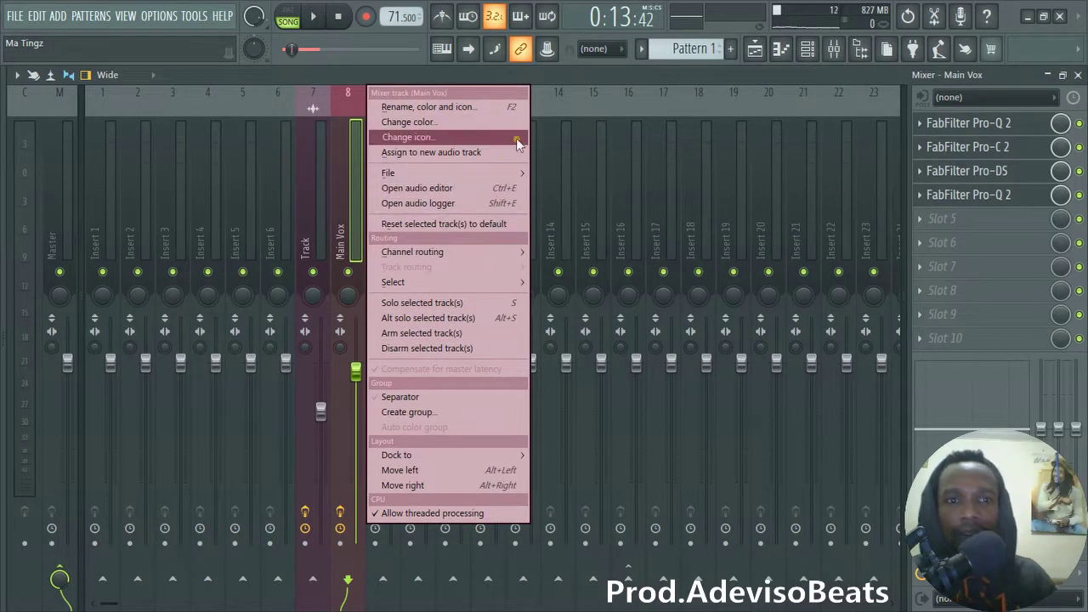
{"action": "mouse_move", "coordinate": [478, 166]}
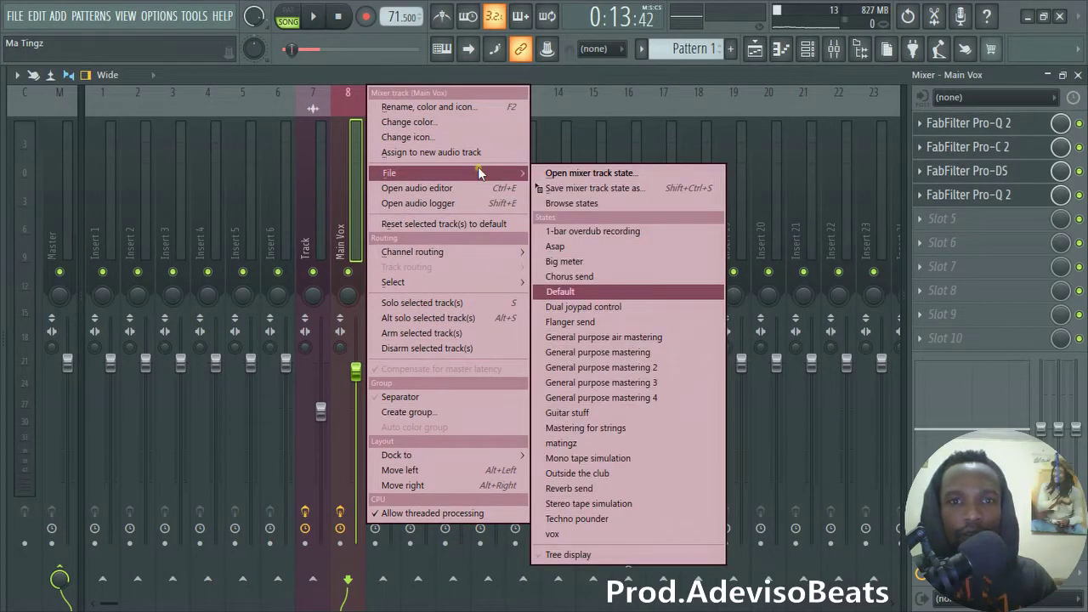
{"action": "left_click", "coordinate": [597, 187]}
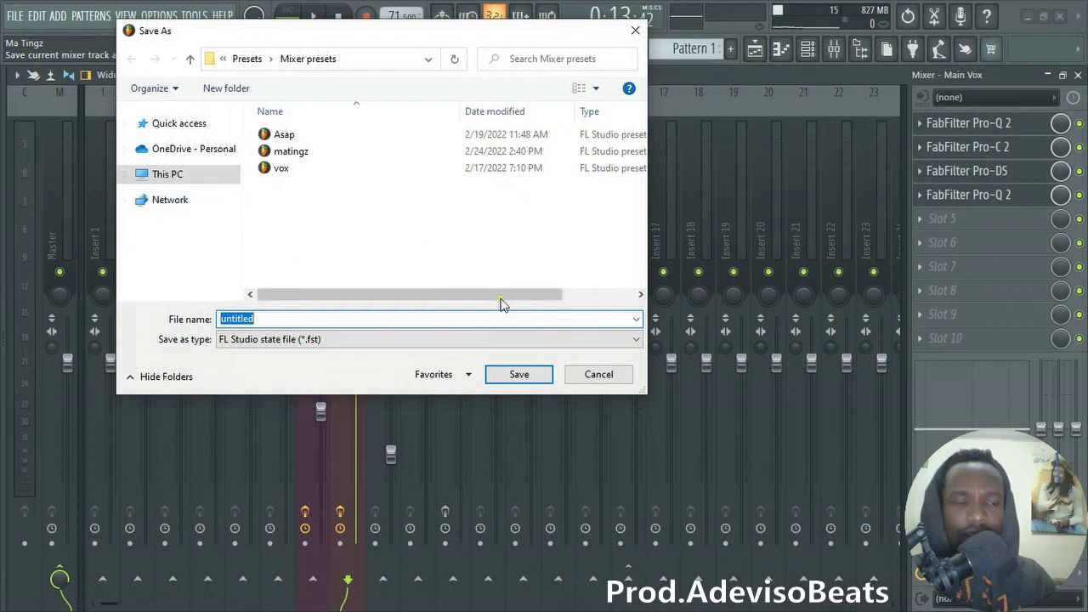
{"action": "left_click", "coordinate": [308, 153]}
{"action": "left_click", "coordinate": [501, 380]}
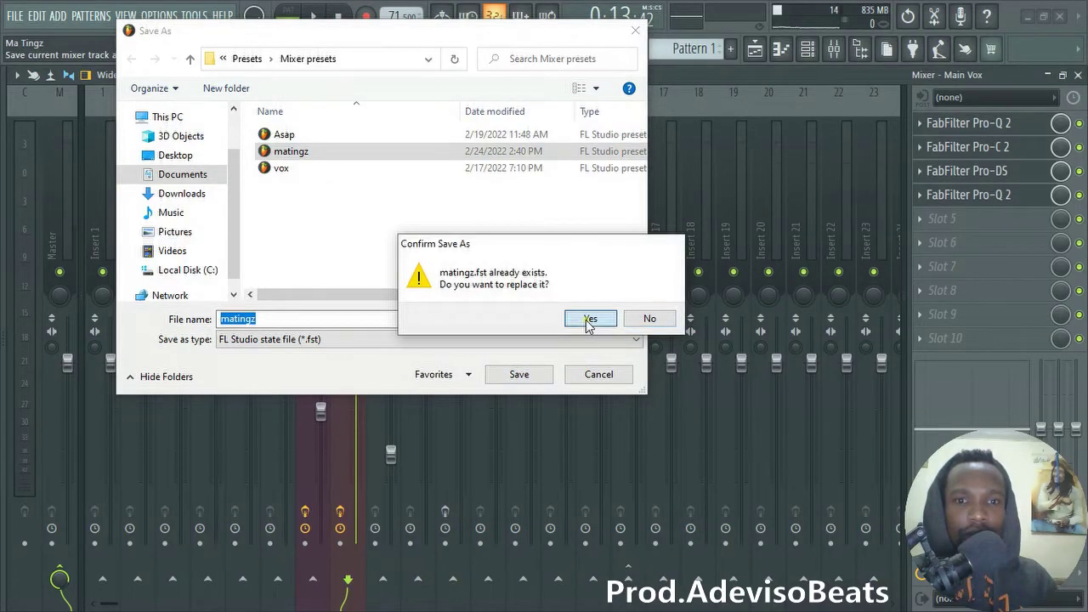
{"action": "left_click", "coordinate": [588, 320]}
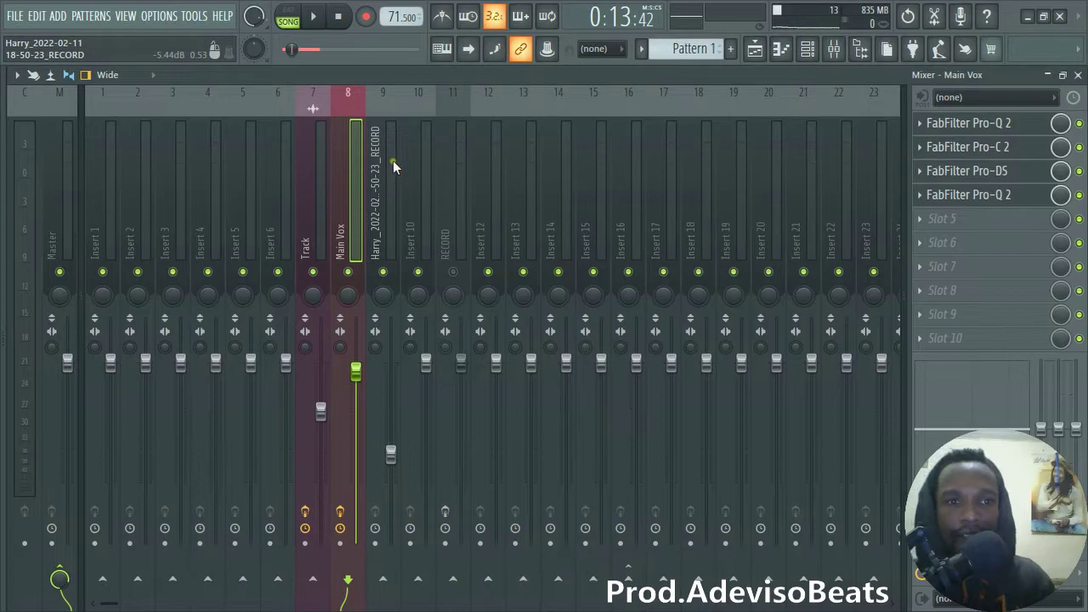
- Load the saved matingz mixer track state onto inserts 13 and 14
{"action": "right_click", "coordinate": [528, 174]}
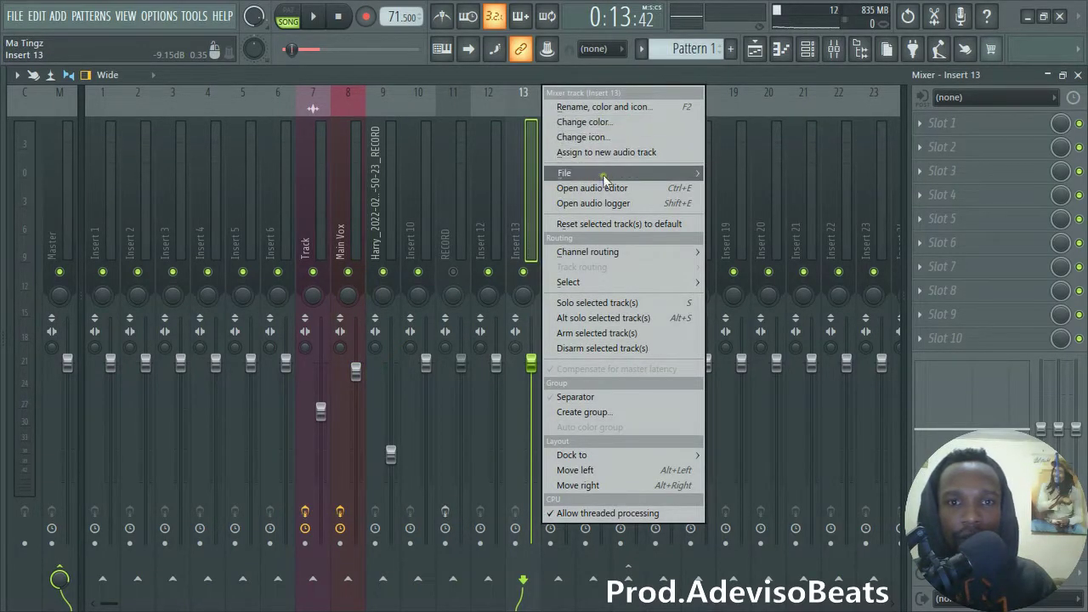
{"action": "mouse_move", "coordinate": [605, 174]}
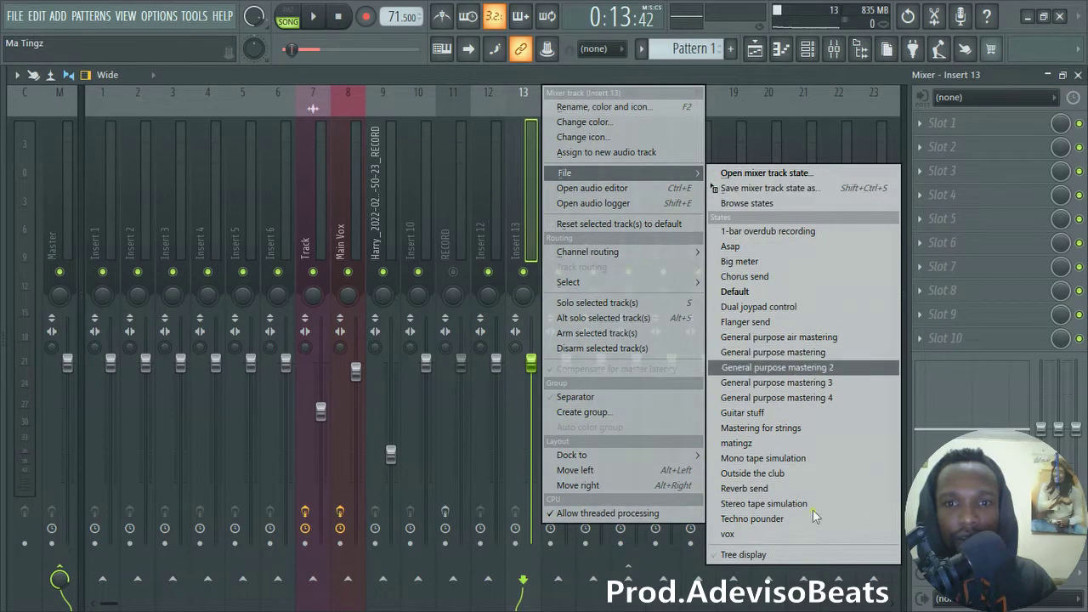
{"action": "left_click", "coordinate": [756, 444]}
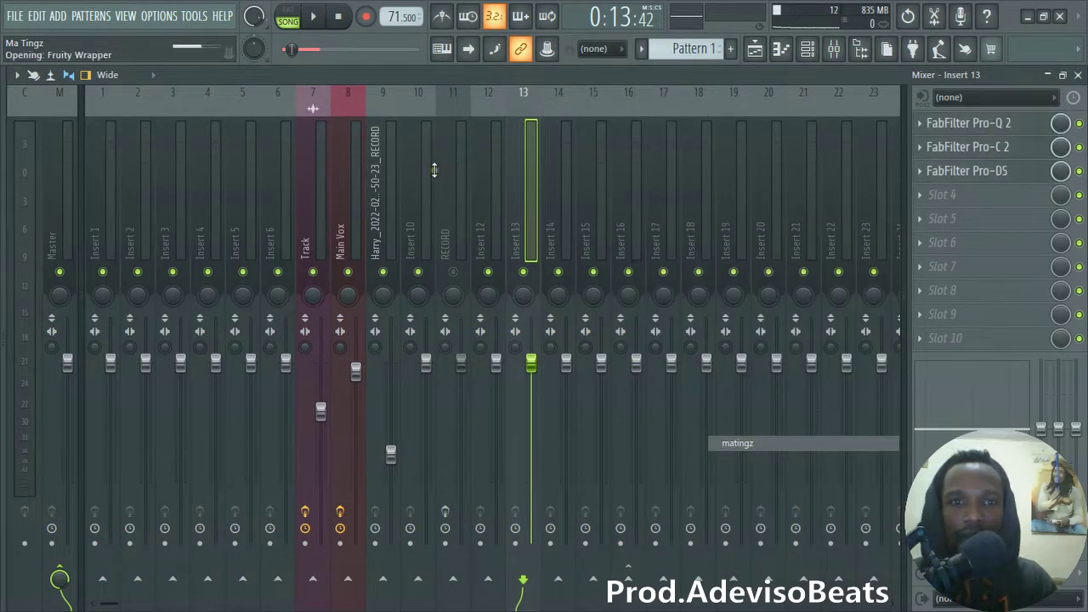
{"action": "left_click", "coordinate": [549, 184]}
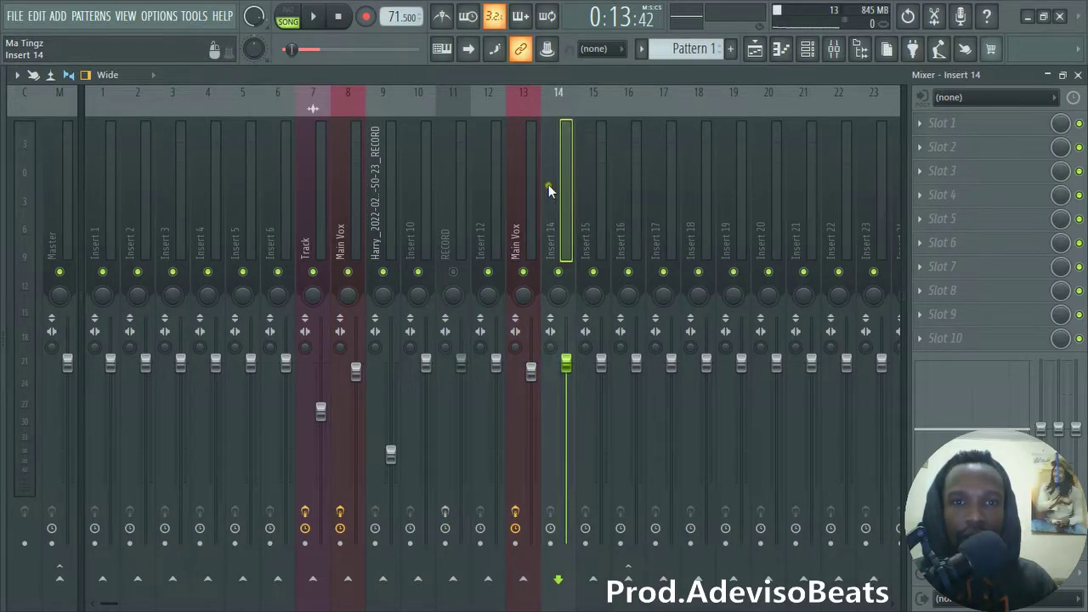
{"action": "right_click", "coordinate": [549, 184]}
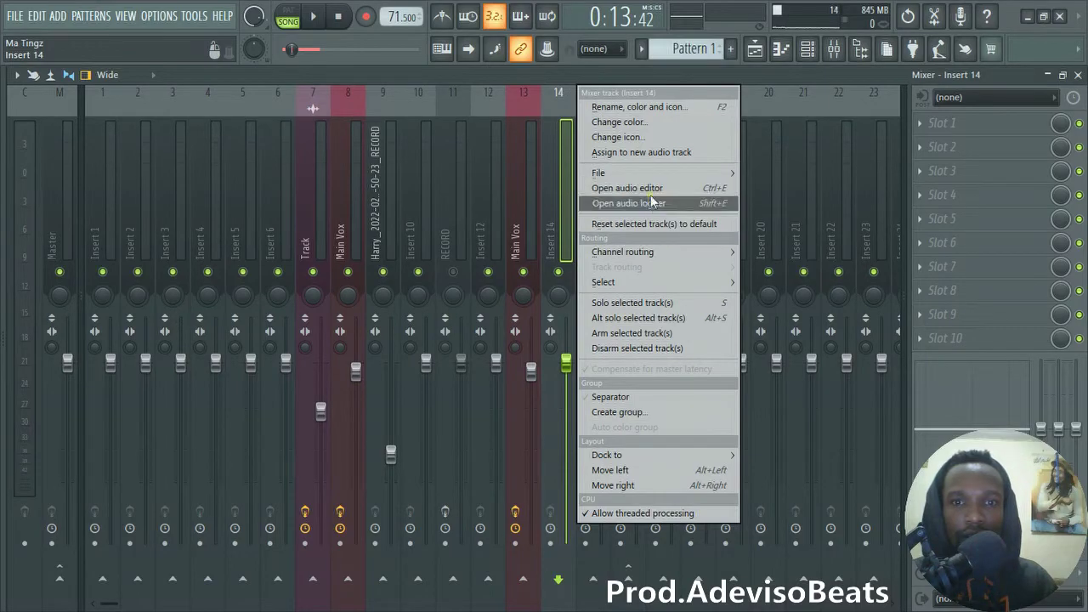
{"action": "mouse_move", "coordinate": [655, 174]}
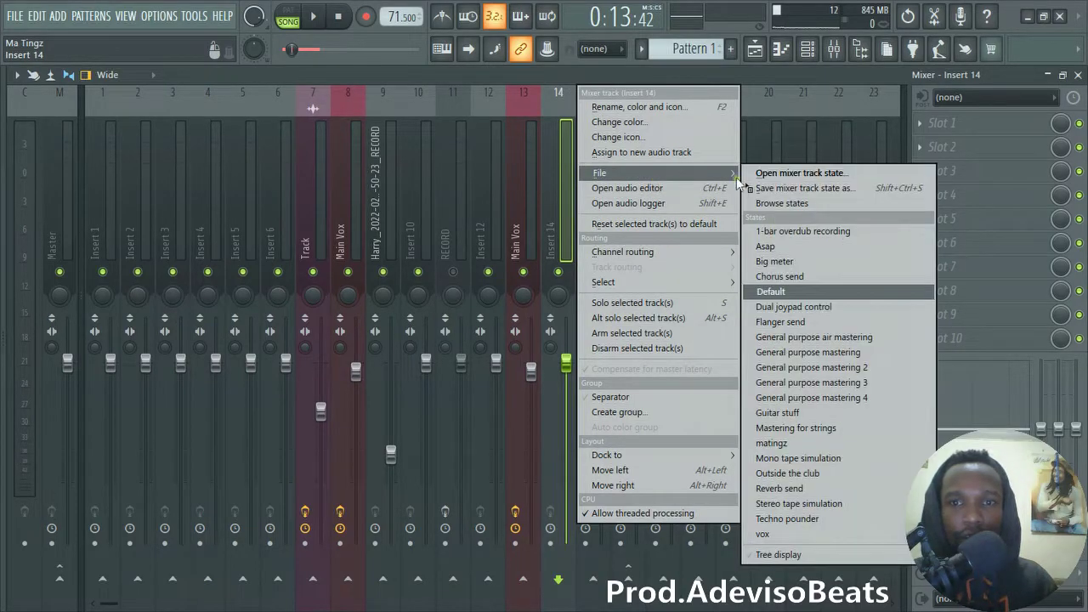
{"action": "left_click", "coordinate": [770, 443]}
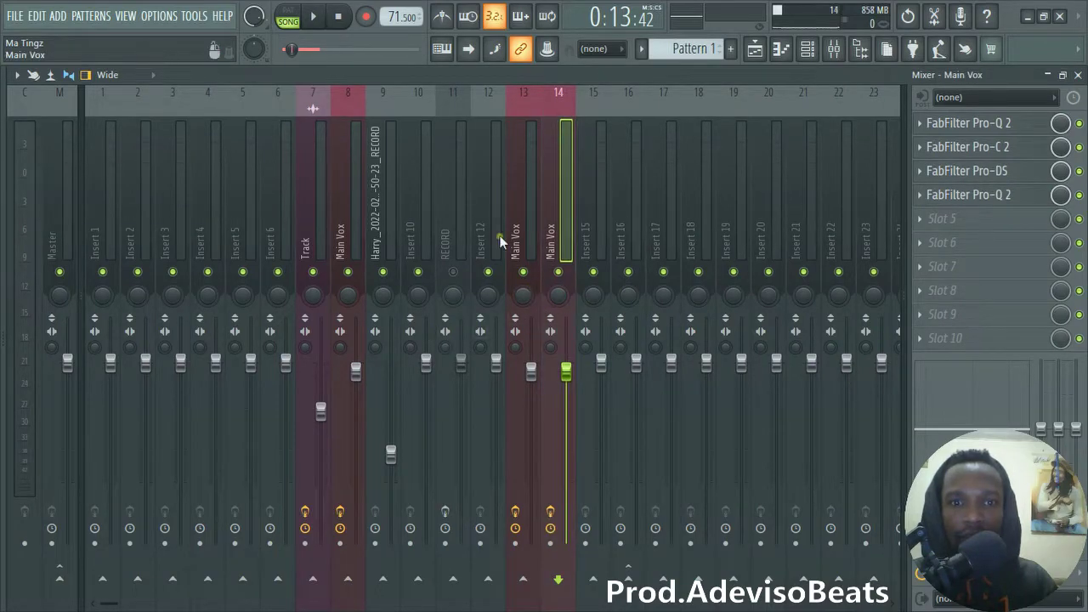
- Pan the Main Vox copy on insert 13 fully left and the one on insert 14 100% right
{"action": "left_click", "coordinate": [526, 224]}
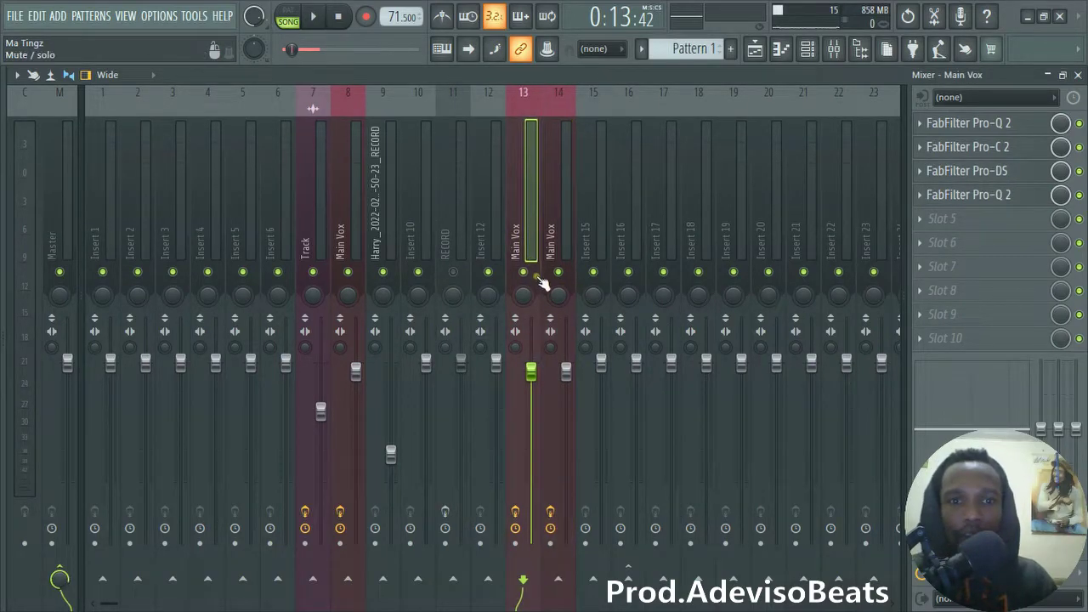
{"action": "left_click_drag", "start_coordinate": [525, 293], "coordinate": [525, 340]}
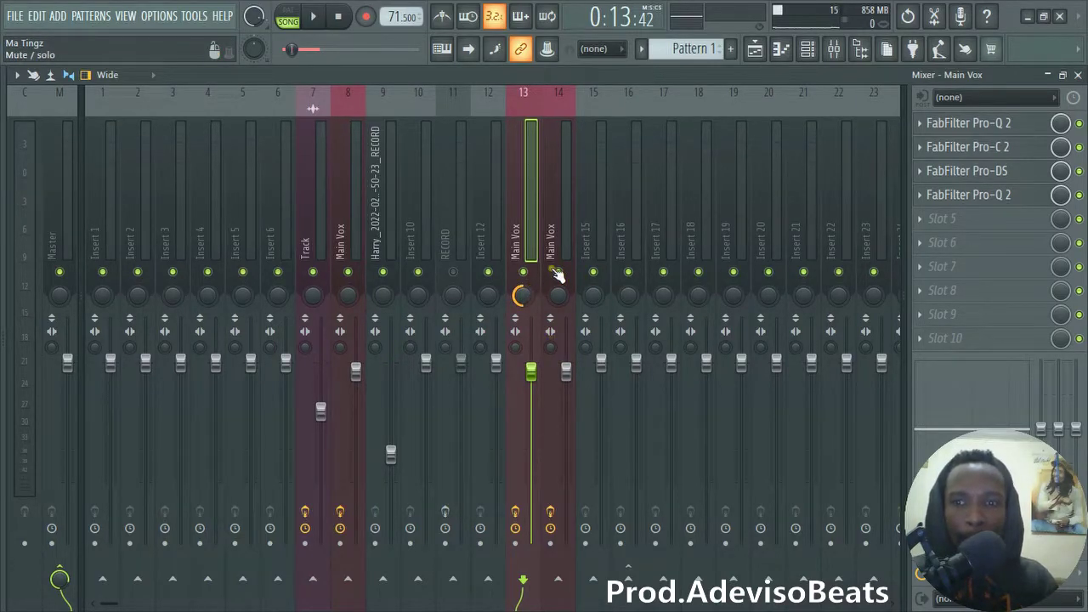
{"action": "left_click_drag", "start_coordinate": [558, 295], "coordinate": [558, 246]}
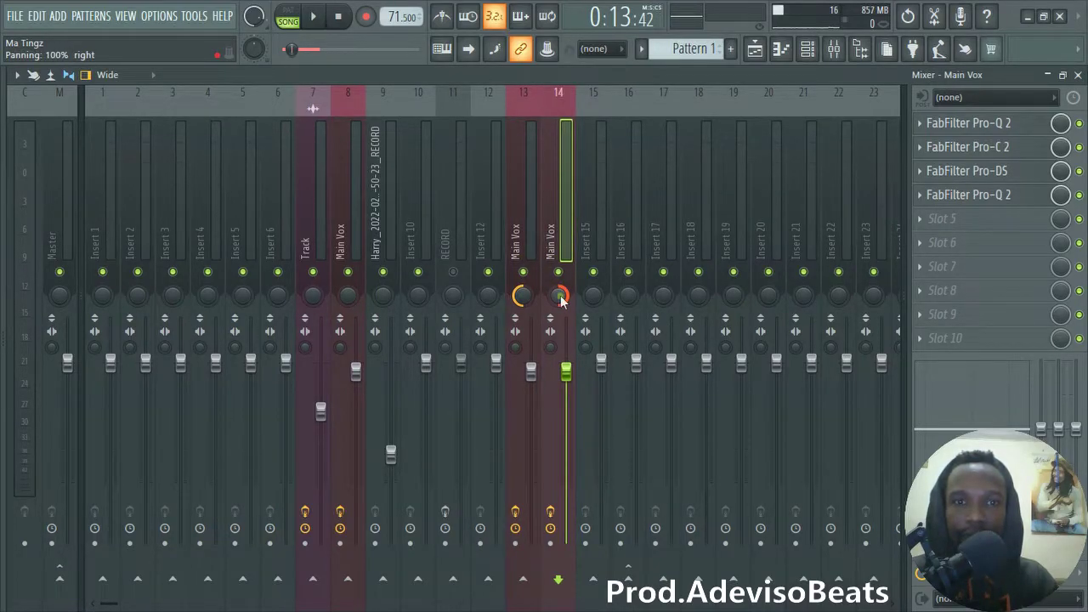
- Disable the left-panned Main Vox copy's routing to the master and select the right-panned copy on insert 14
{"action": "left_click", "coordinate": [519, 186]}
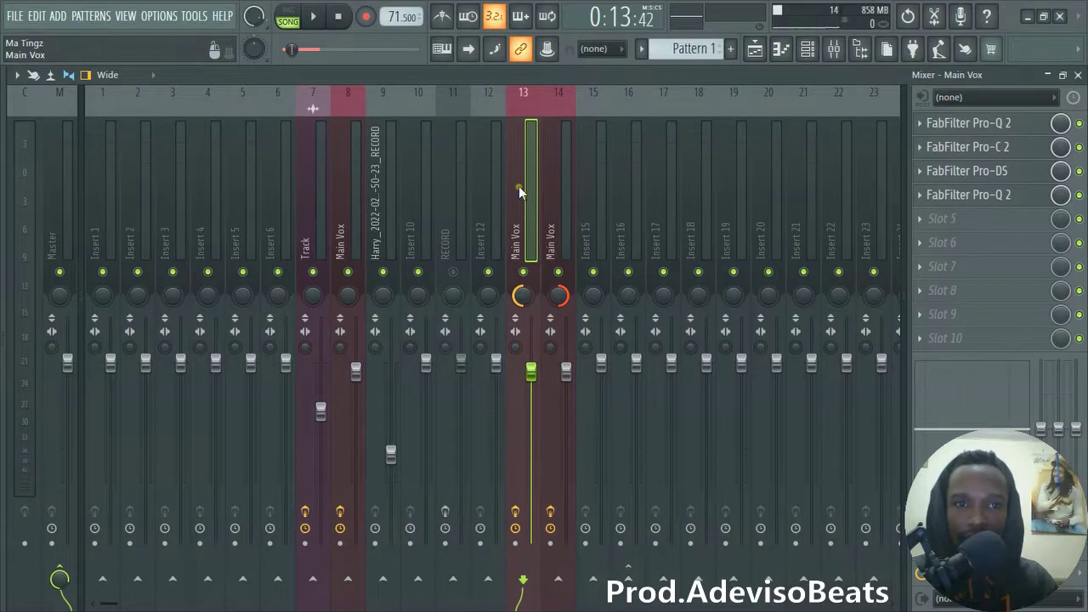
{"action": "left_click", "coordinate": [606, 219]}
{"action": "left_click", "coordinate": [538, 214]}
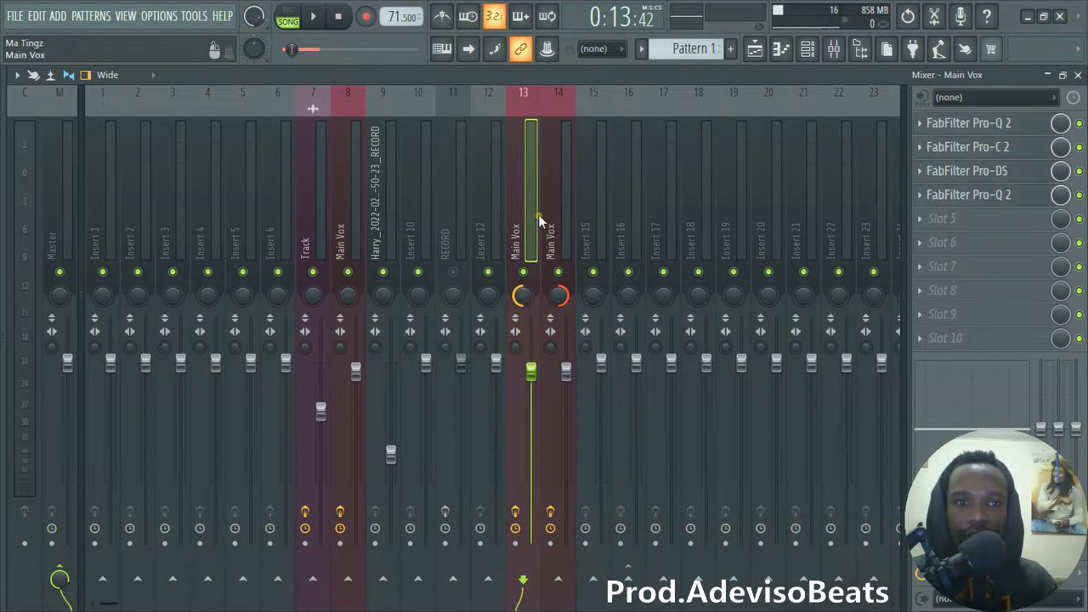
{"action": "left_click", "coordinate": [60, 578]}
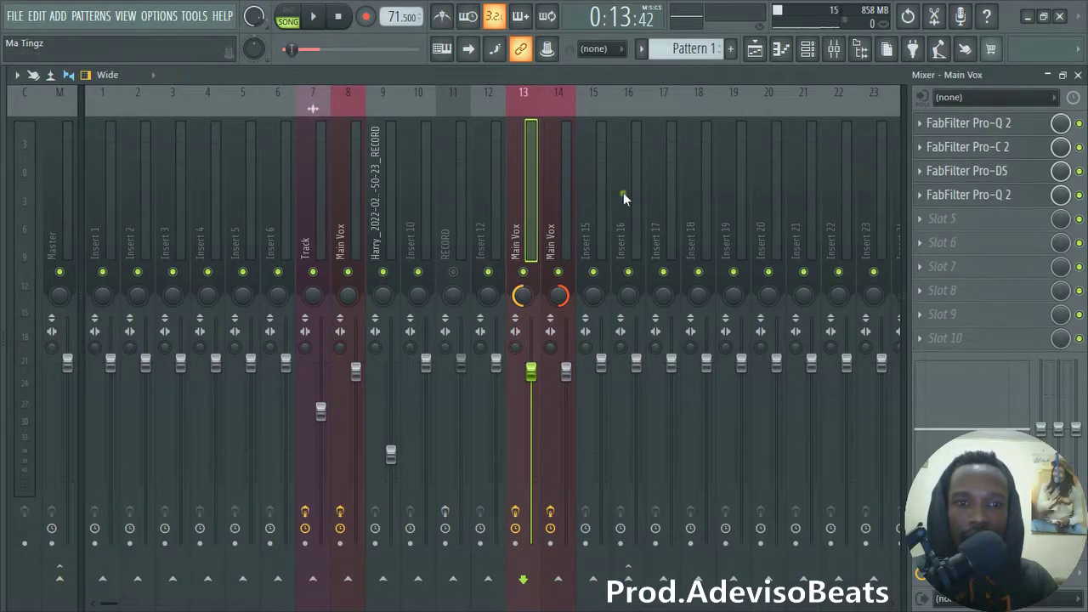
{"action": "left_click", "coordinate": [555, 224]}
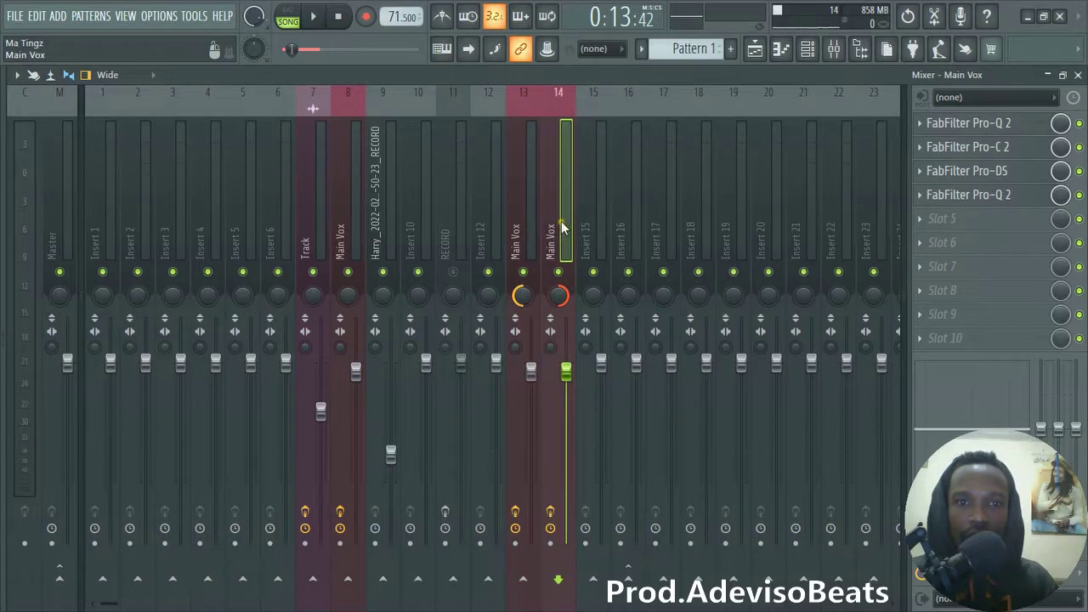
- Rename mixer insert 15 as Bg Vox Group
{"action": "left_click", "coordinate": [597, 220]}
{"action": "right_click", "coordinate": [602, 218]}
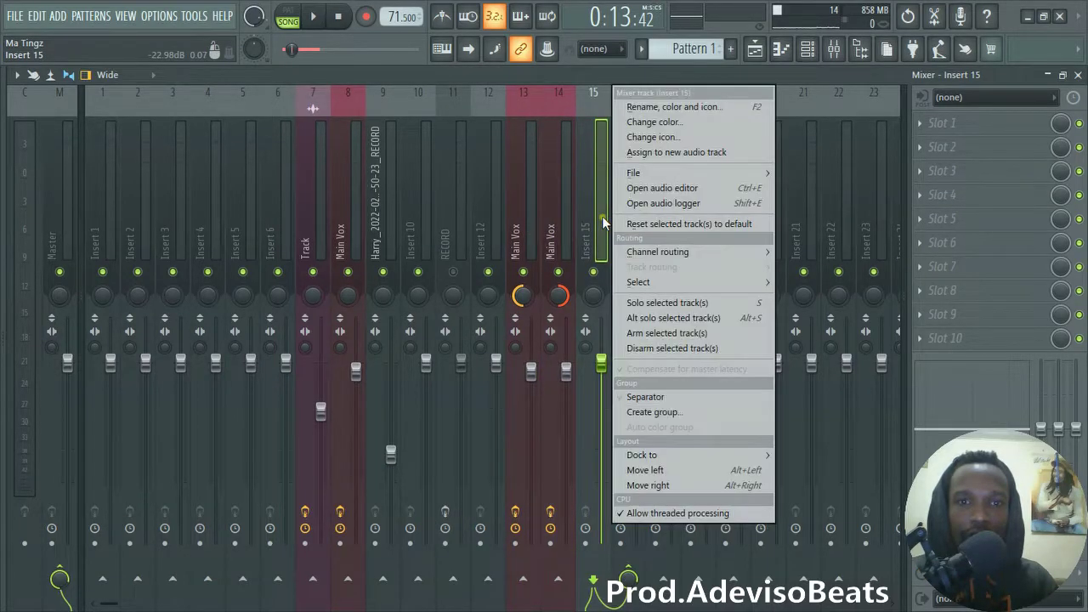
{"action": "left_click", "coordinate": [675, 108]}
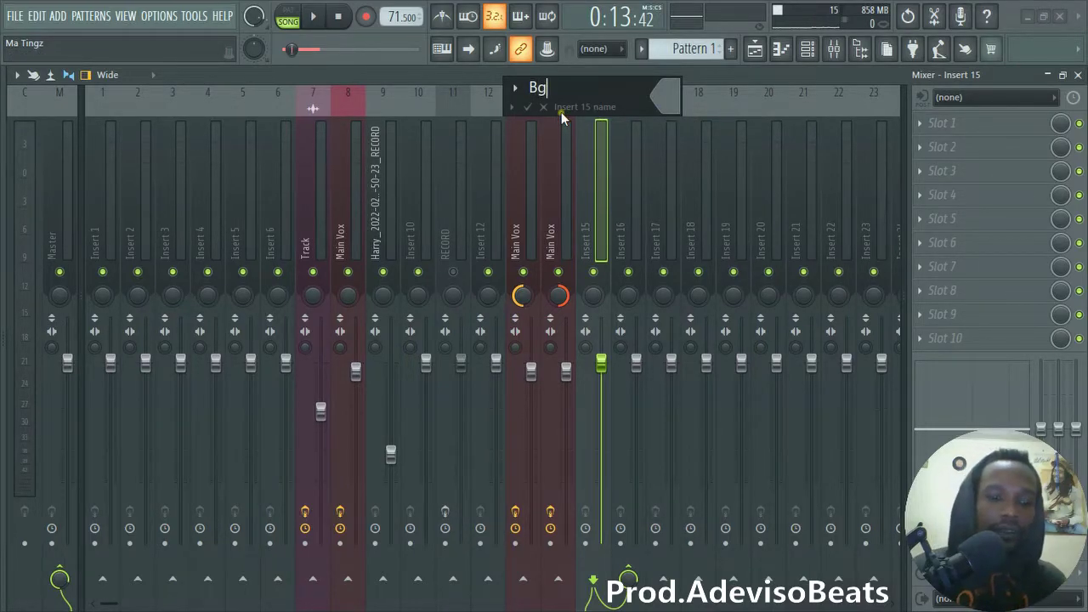
{"action": "type", "text": "Bg Vox Group"}
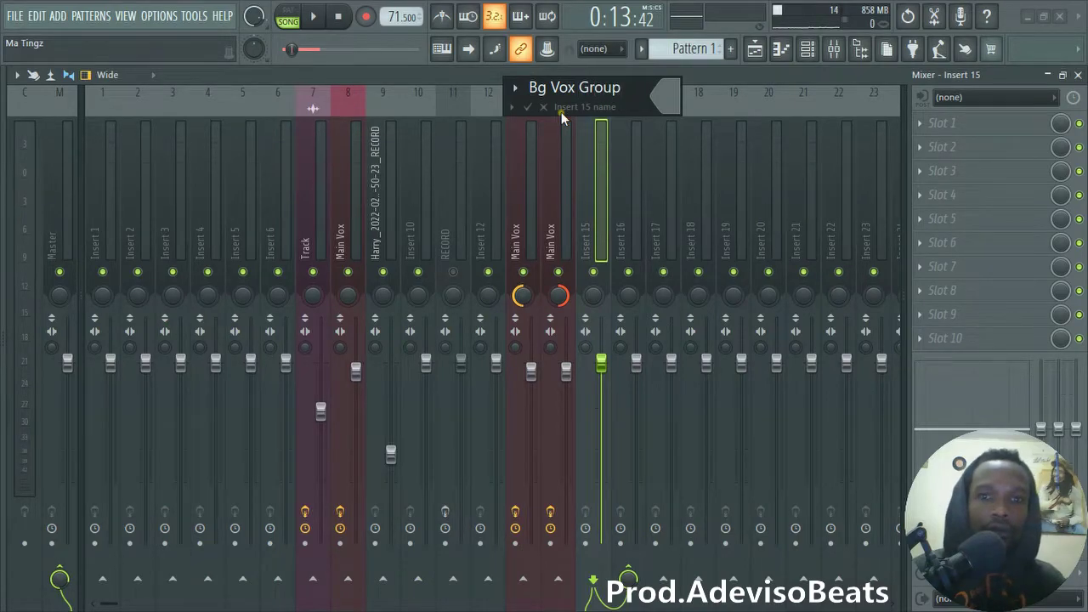
{"action": "key", "text": "Return"}
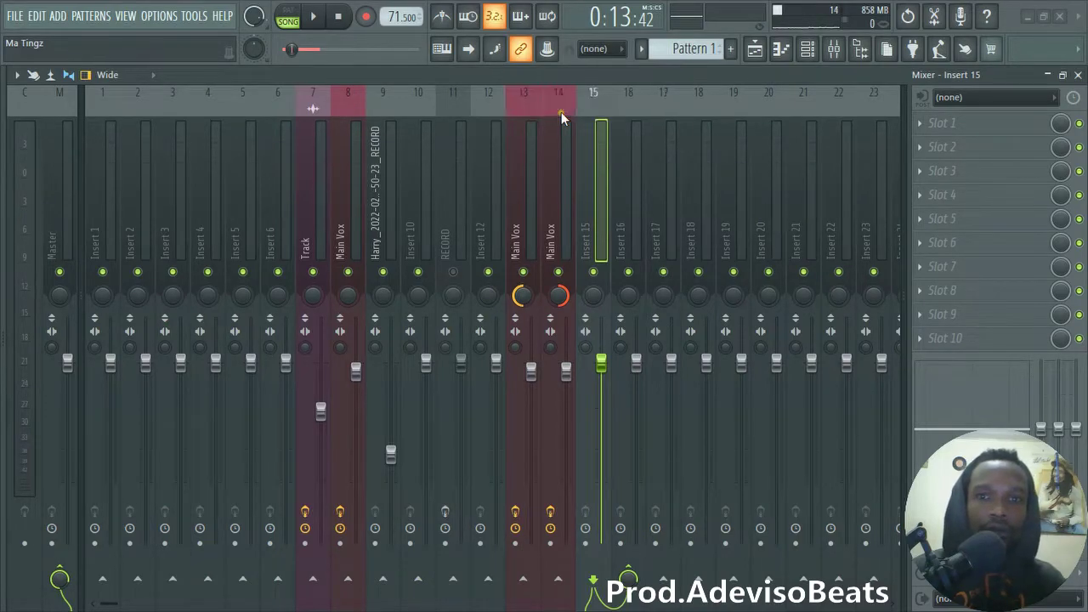
- Route both panned Main Vox copies on inserts 13 and 14 to the Bg Vox Group track
{"action": "left_click", "coordinate": [525, 212]}
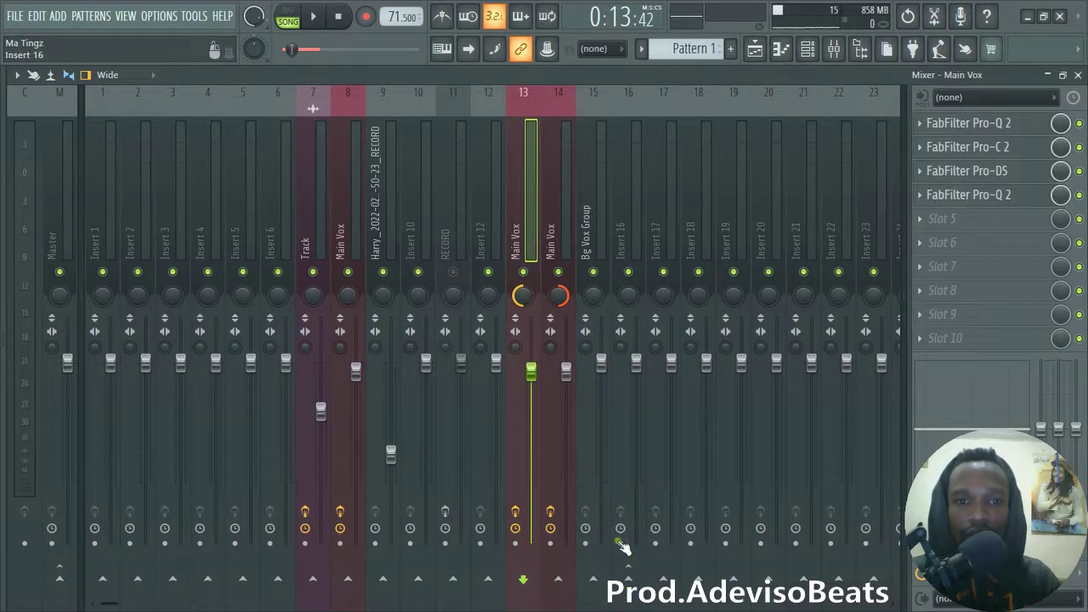
{"action": "left_click", "coordinate": [561, 238]}
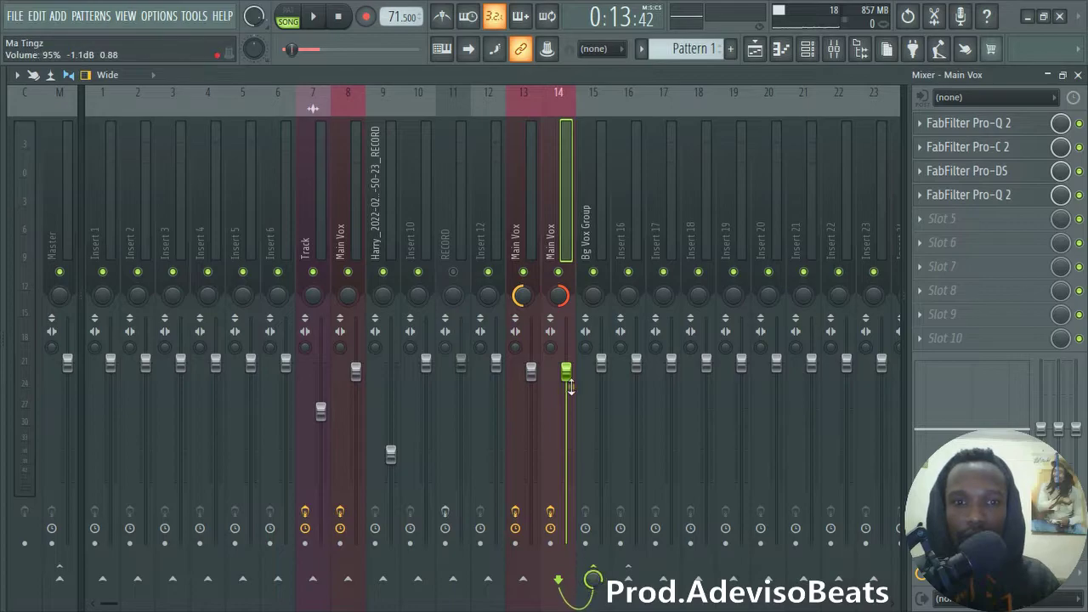
{"action": "left_click", "coordinate": [587, 234]}
- Rename mixer insert 16 as All Group
{"action": "left_click", "coordinate": [636, 204]}
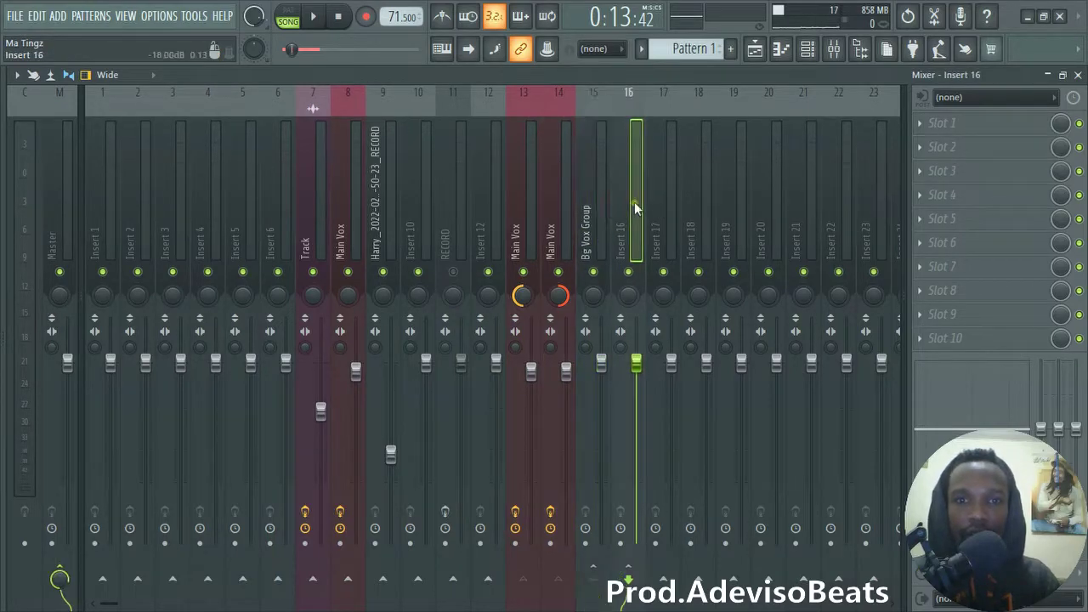
{"action": "right_click", "coordinate": [635, 201]}
{"action": "left_click", "coordinate": [707, 105]}
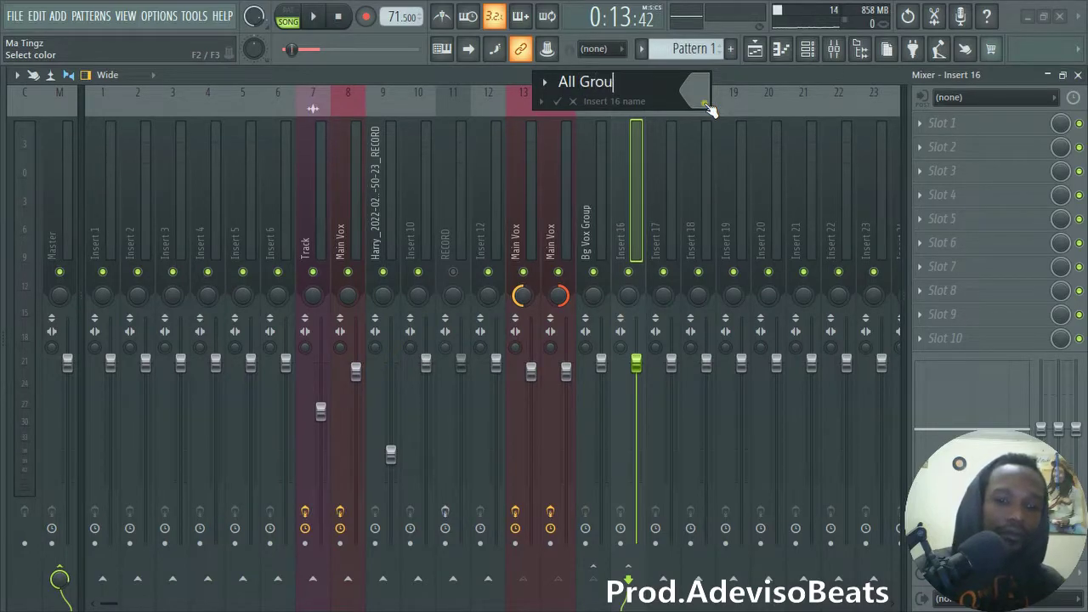
{"action": "key", "text": "Return"}
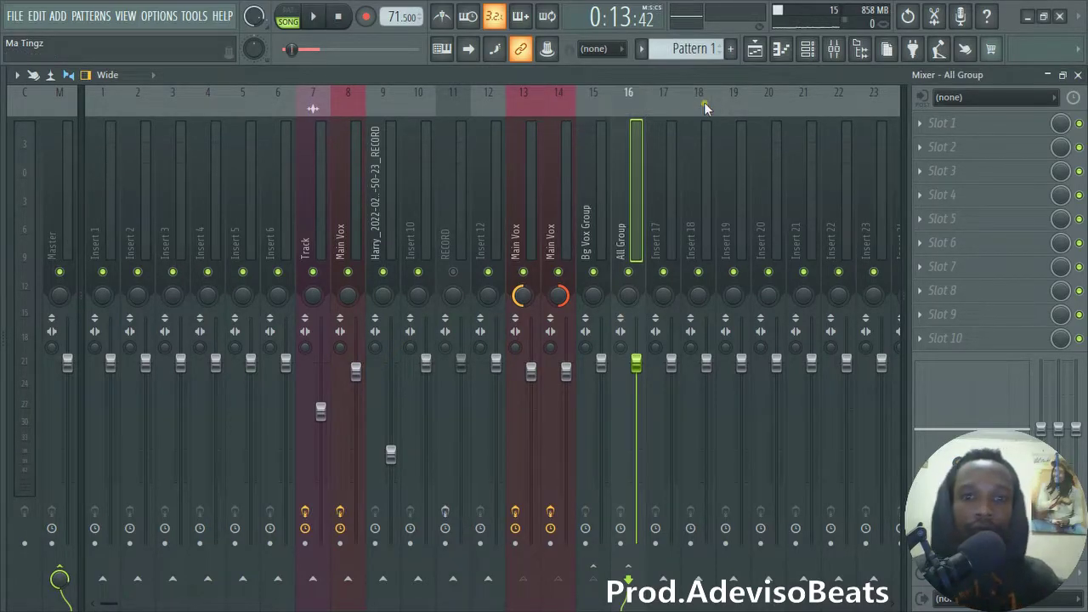
- Rename mixer insert 12 as Bg Vox 1
{"action": "left_click", "coordinate": [484, 207]}
{"action": "right_click", "coordinate": [484, 207]}
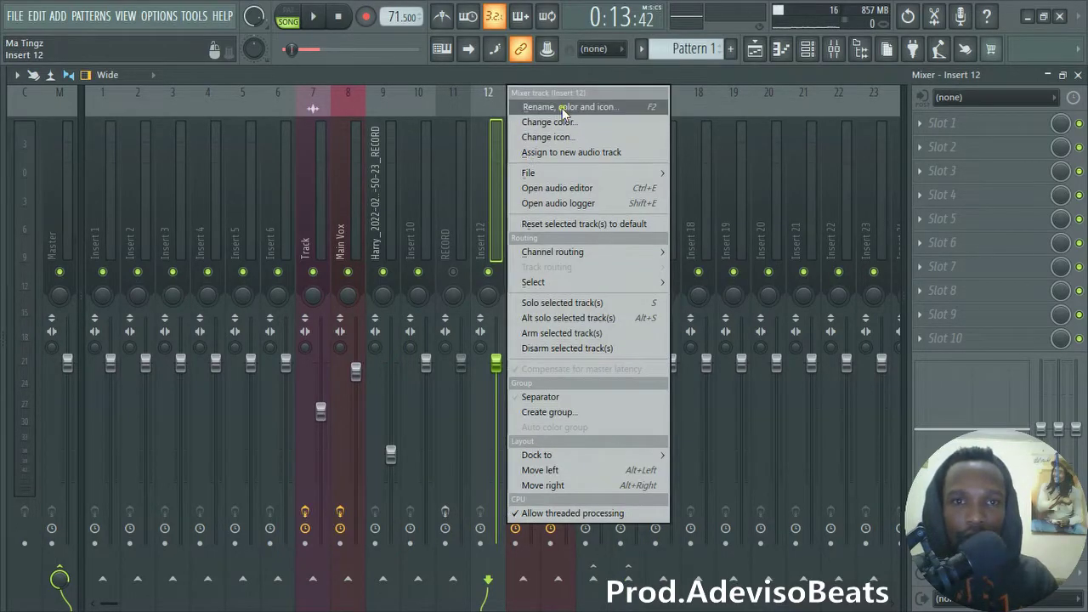
{"action": "left_click", "coordinate": [562, 108]}
{"action": "type", "text": "Bg Vox 1"}
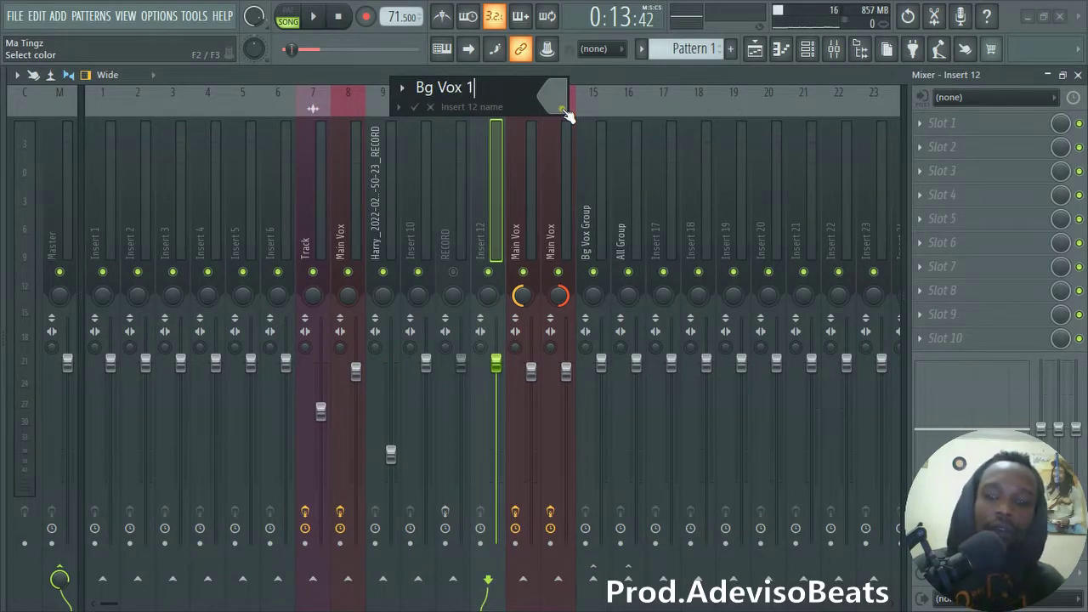
{"action": "key", "text": "Return"}
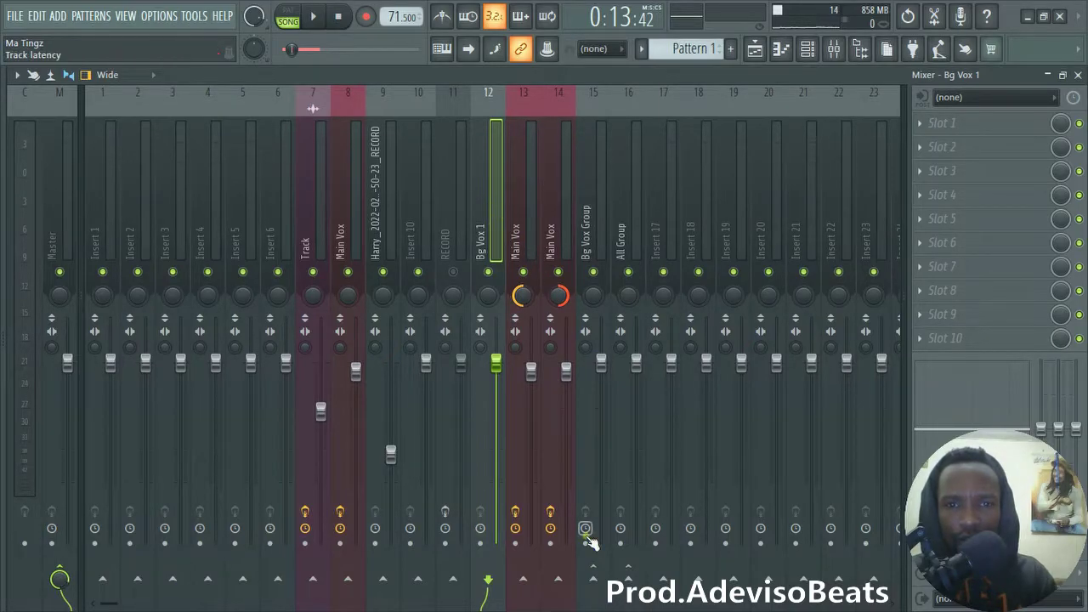
- Route Bg Vox 1 to Bg Vox Group and disable the group track's direct routing to the master
{"action": "left_click", "coordinate": [595, 580]}
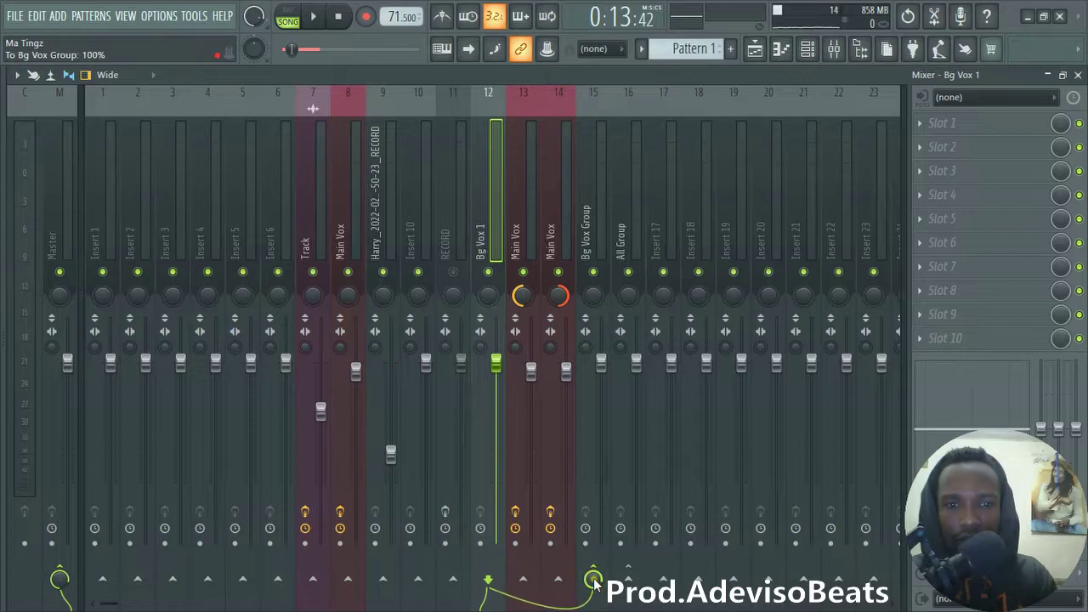
{"action": "left_click", "coordinate": [589, 204]}
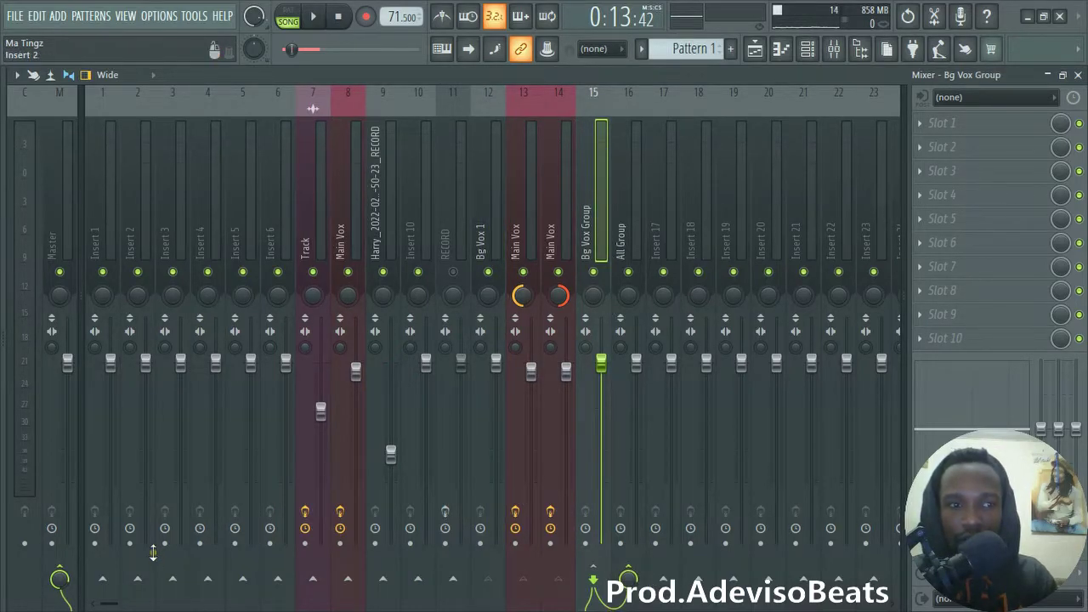
{"action": "left_click", "coordinate": [59, 578]}
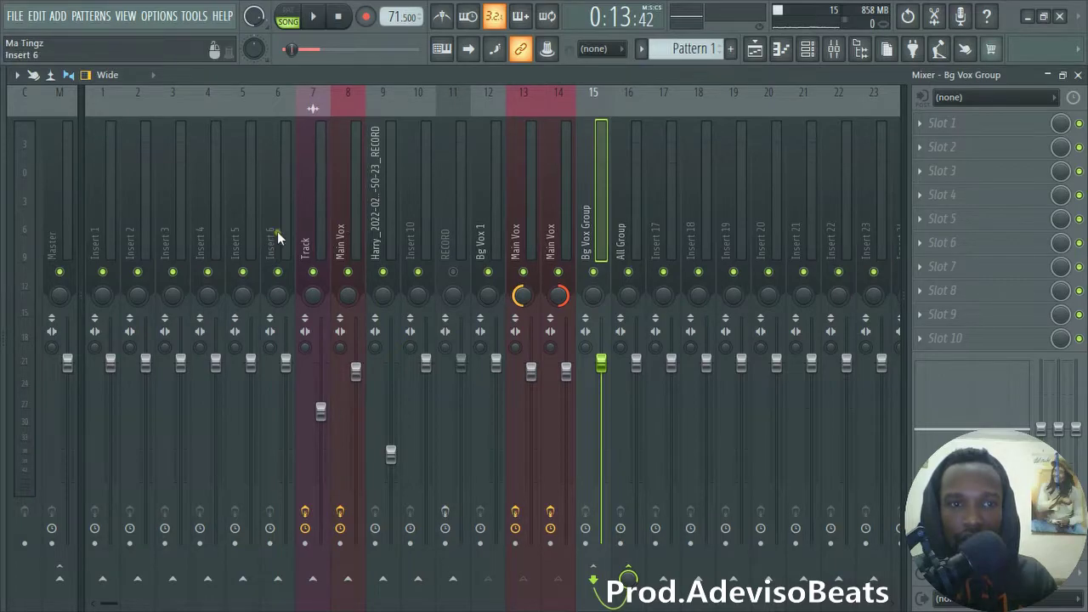
- Open the main vox #2 clip's channel from the playlist and route it to the Bg Vox 1 mixer track
{"action": "left_click", "coordinate": [347, 229]}
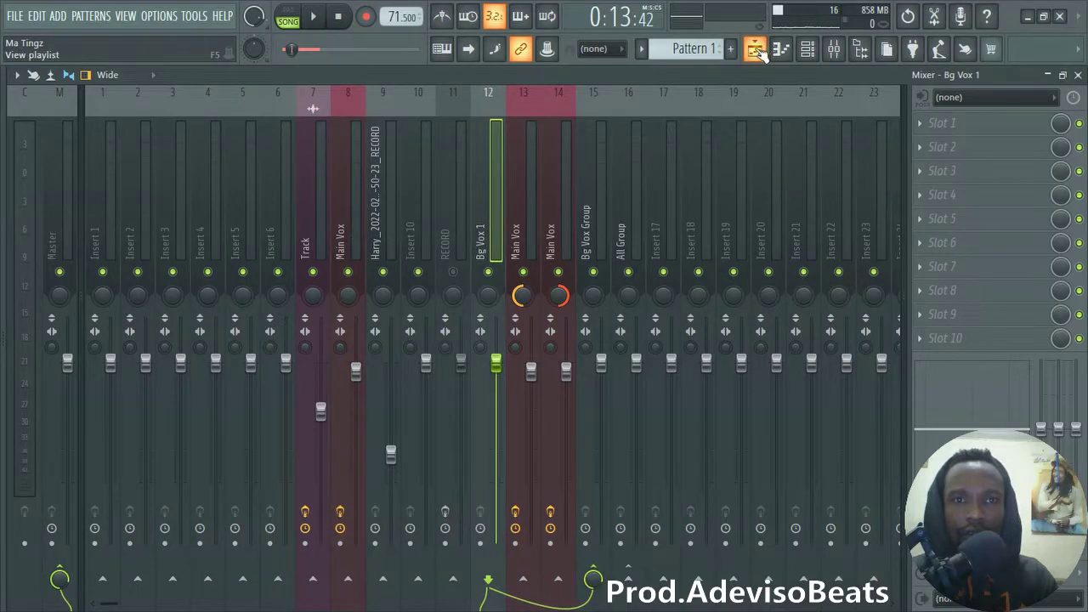
{"action": "left_click", "coordinate": [756, 50]}
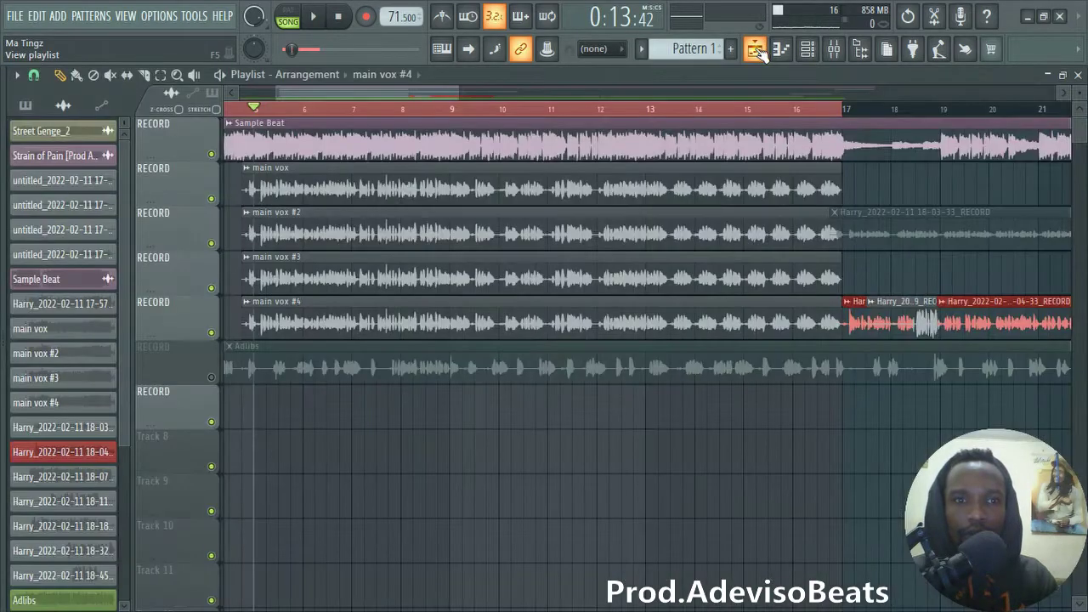
{"action": "double_click", "coordinate": [354, 228]}
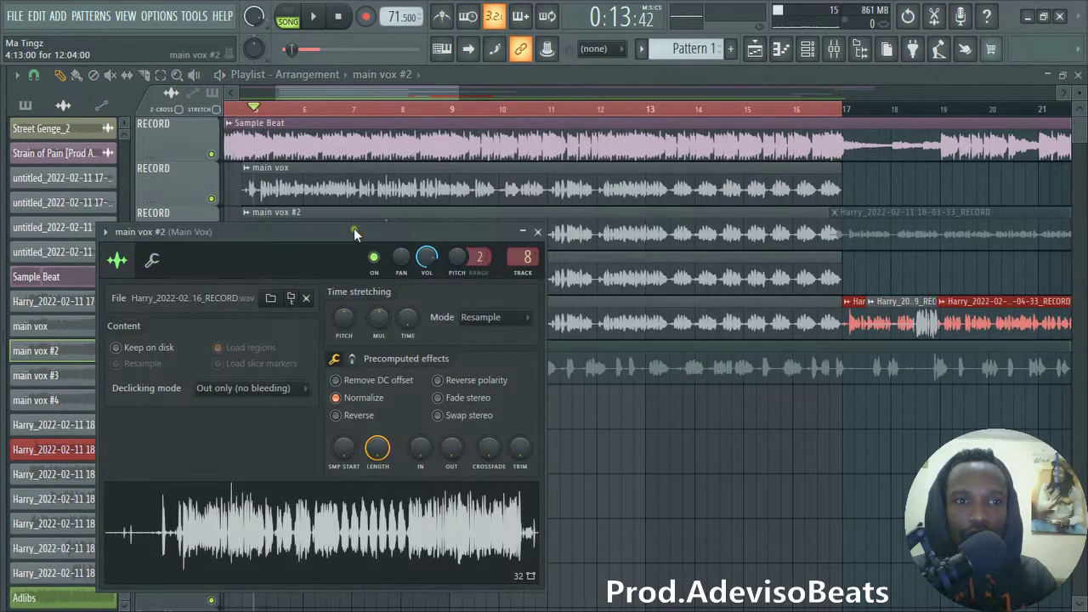
{"action": "left_click", "coordinate": [835, 50]}
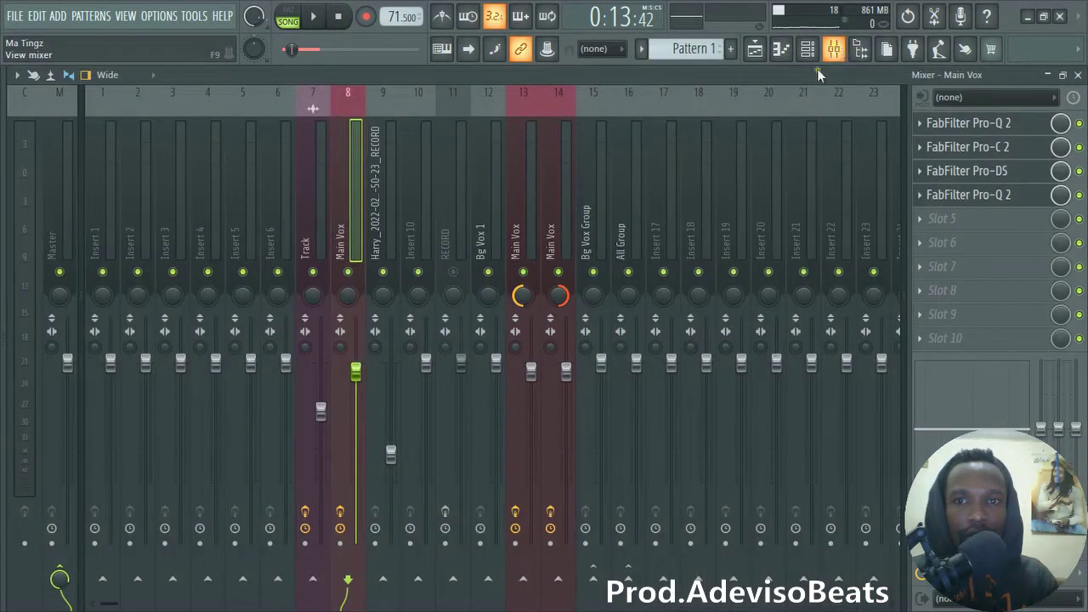
{"action": "left_click", "coordinate": [492, 197]}
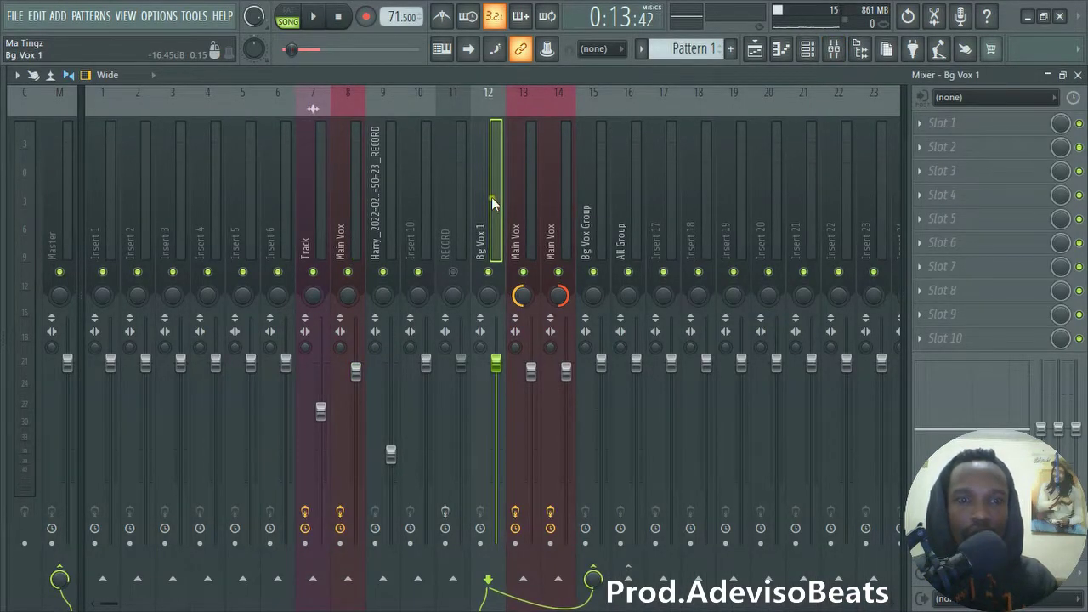
{"action": "right_click", "coordinate": [491, 198]}
{"action": "mouse_move", "coordinate": [593, 249]}
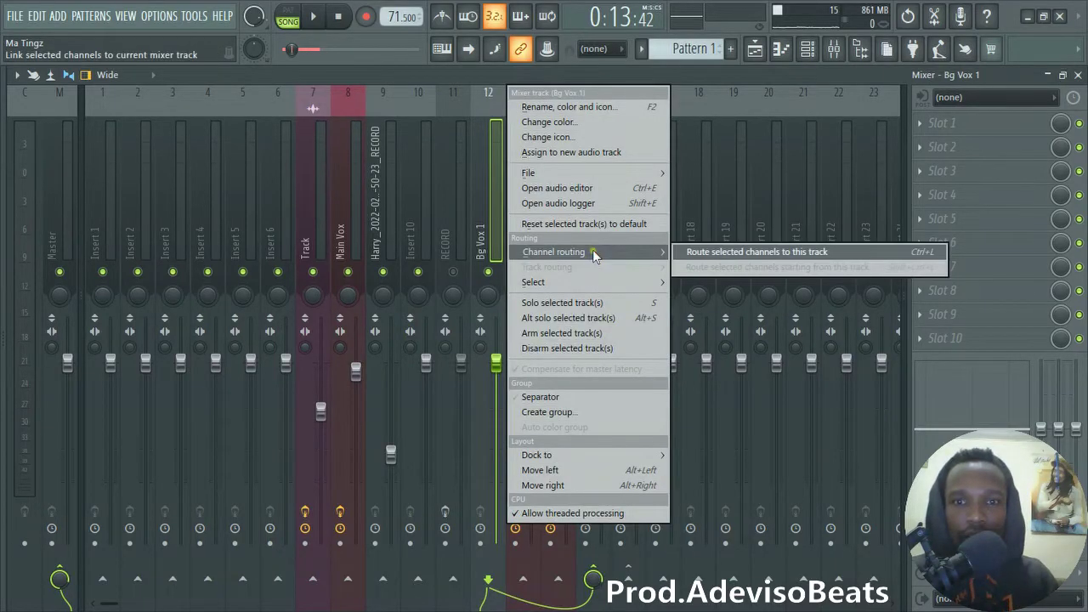
{"action": "left_click", "coordinate": [753, 252]}
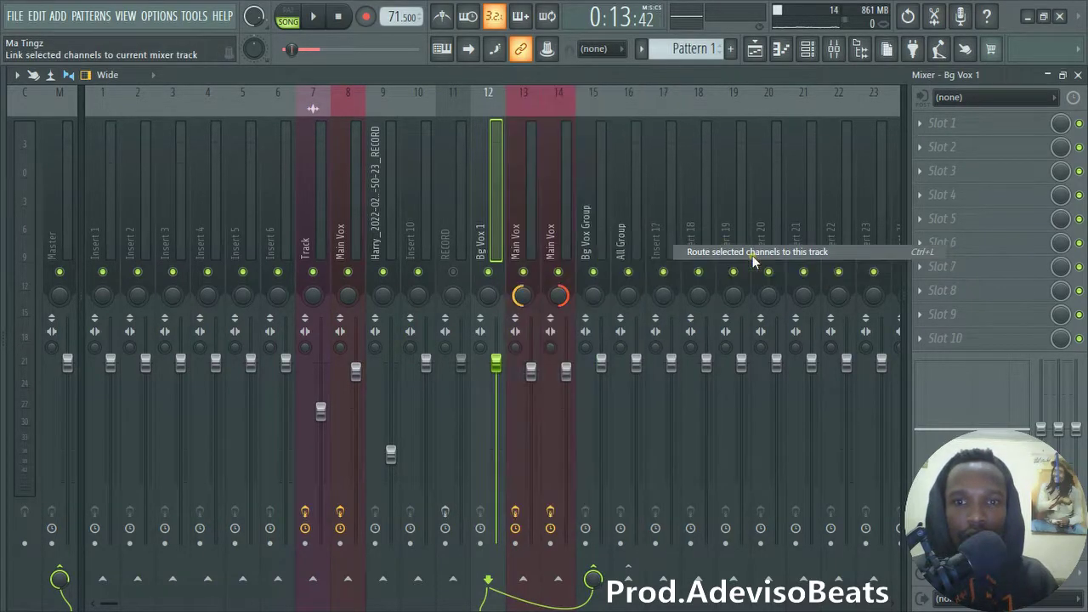
- Open the main vox #3 clip's channel and route it to the left-panned Main Vox copy on insert 13
{"action": "left_click", "coordinate": [526, 202]}
{"action": "left_click", "coordinate": [754, 48]}
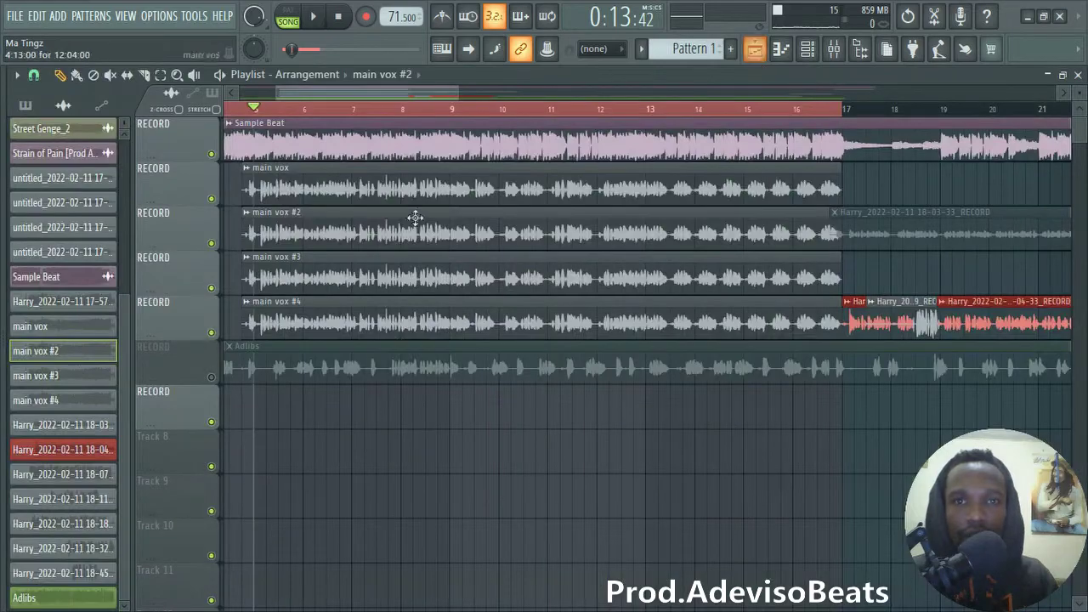
{"action": "double_click", "coordinate": [354, 270]}
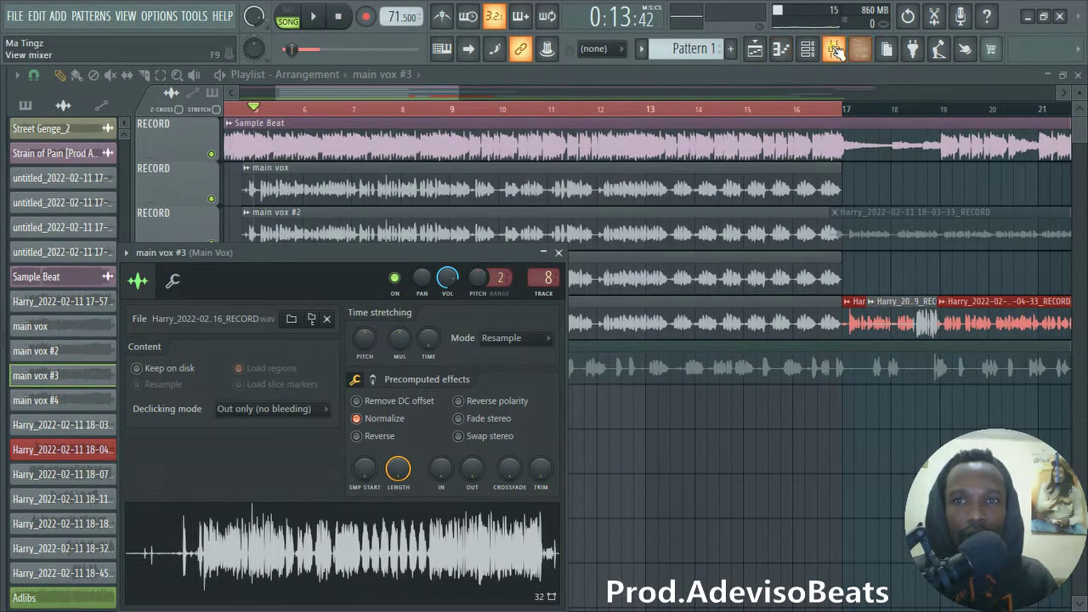
{"action": "left_click", "coordinate": [836, 50]}
{"action": "right_click", "coordinate": [531, 238]}
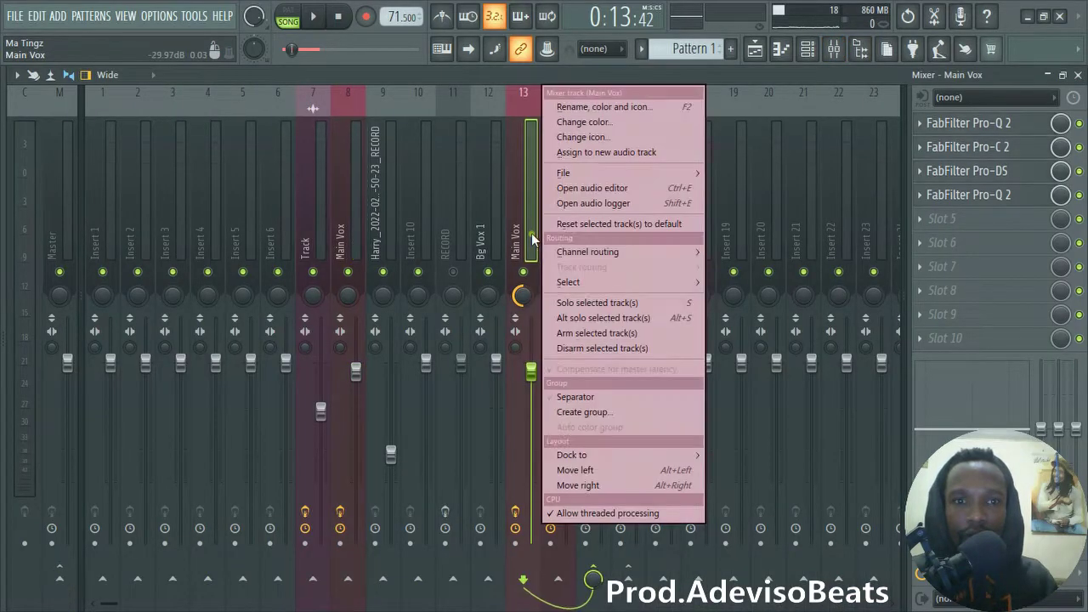
{"action": "mouse_move", "coordinate": [626, 252]}
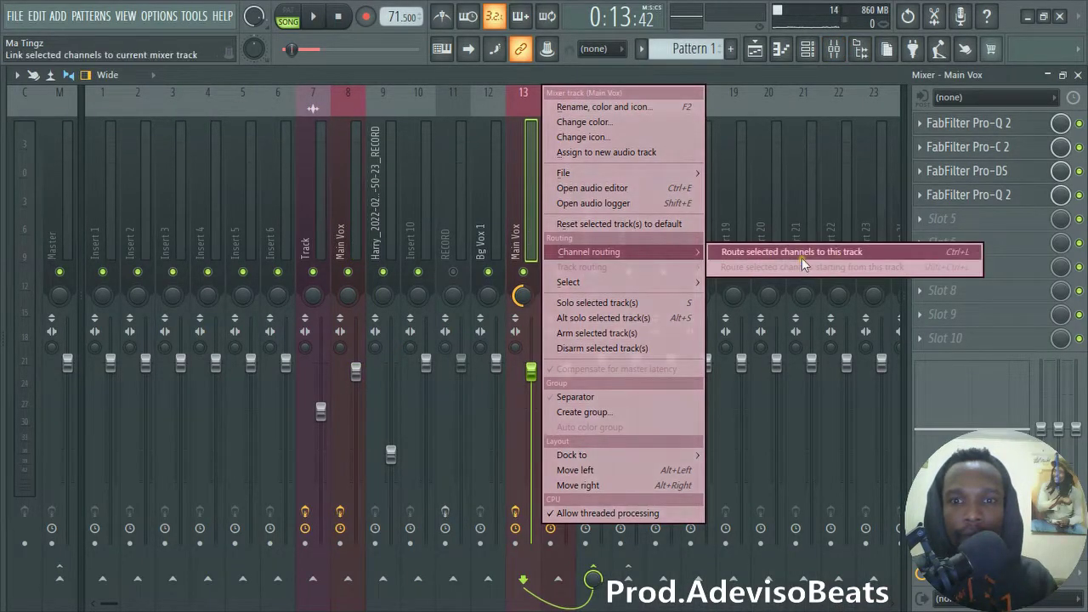
{"action": "left_click", "coordinate": [802, 253]}
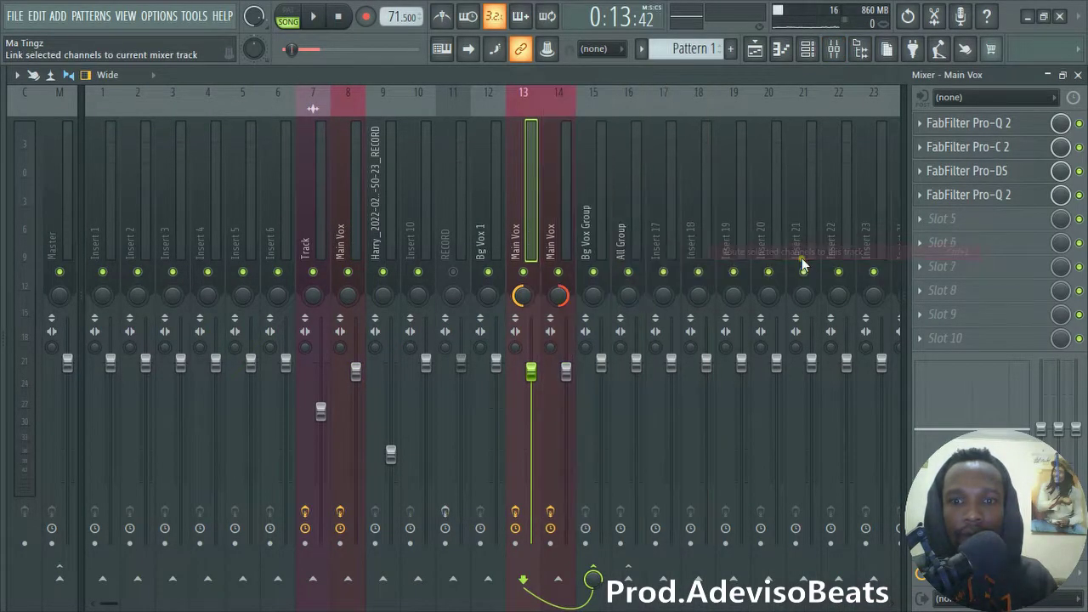
- Open the main vox #4 clip's channel and route it to the right-panned Main Vox copy on insert 14
{"action": "left_click", "coordinate": [754, 49]}
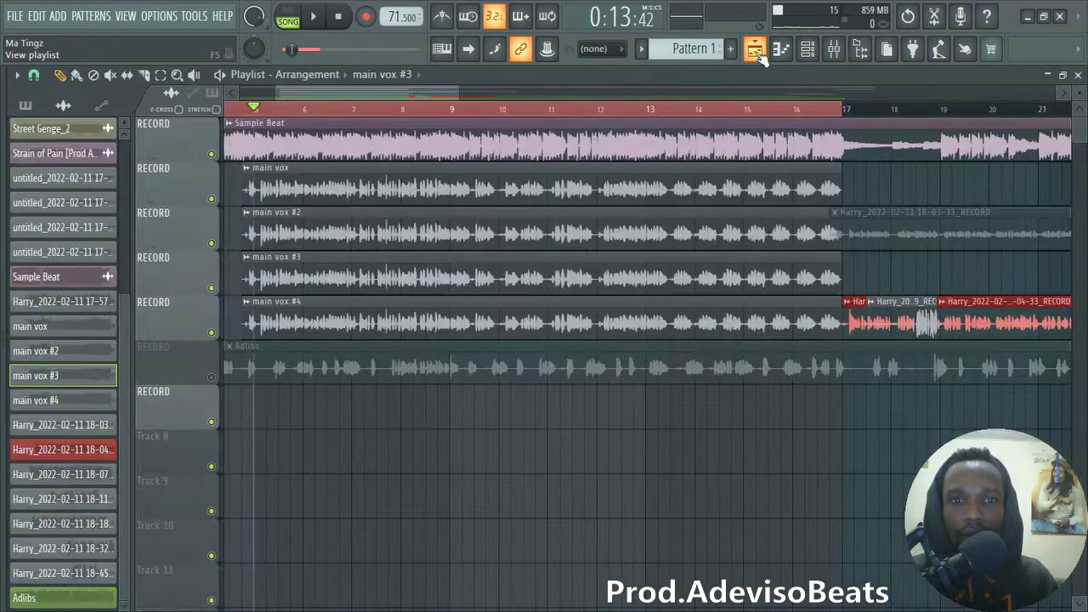
{"action": "double_click", "coordinate": [355, 311]}
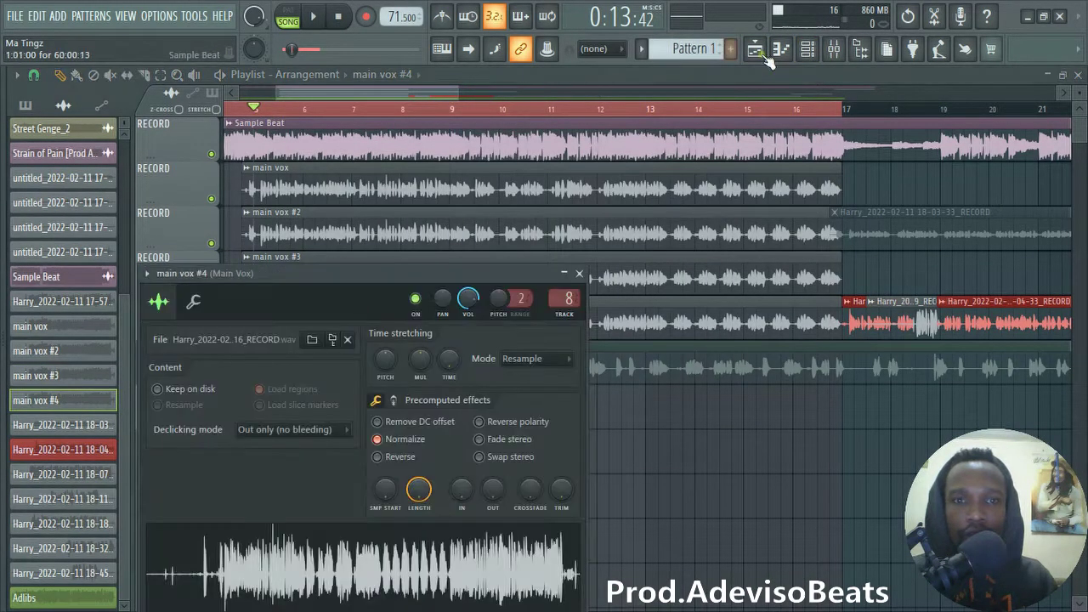
{"action": "left_click", "coordinate": [833, 49]}
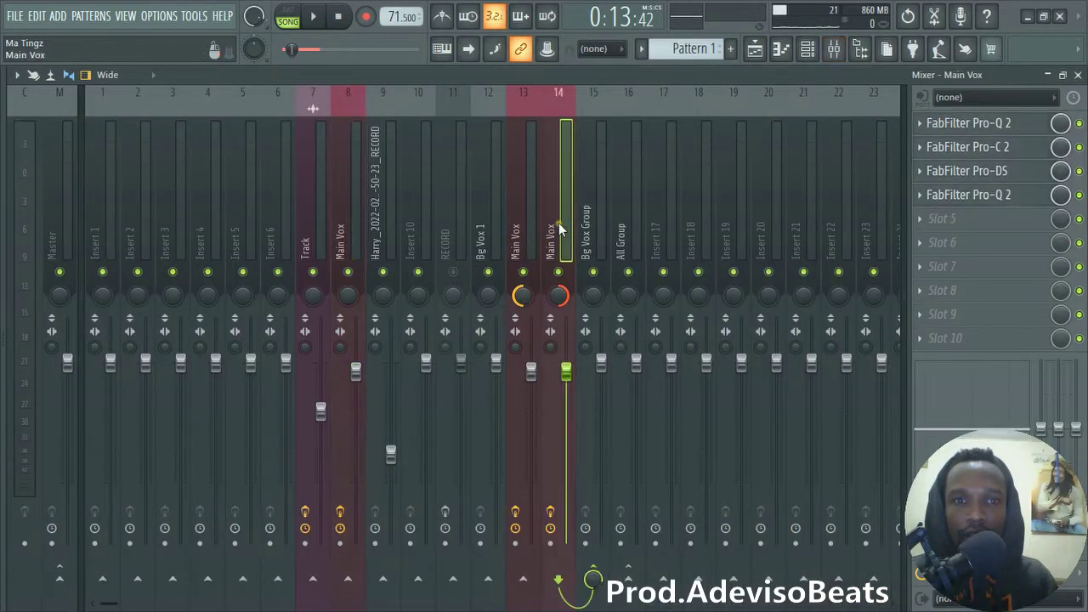
{"action": "right_click", "coordinate": [560, 229]}
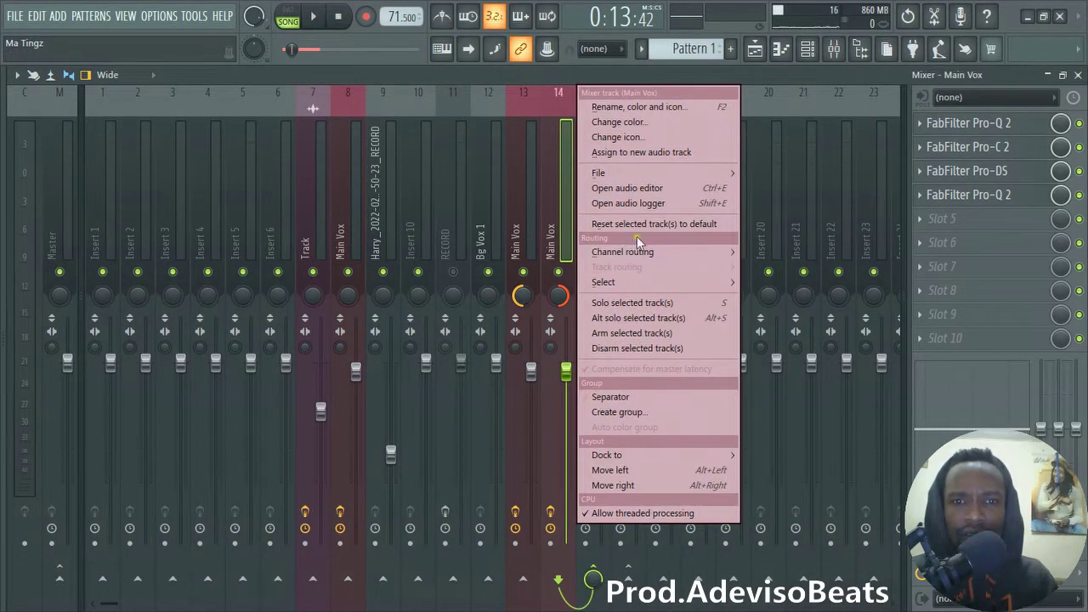
{"action": "mouse_move", "coordinate": [636, 252]}
{"action": "left_click", "coordinate": [885, 253]}
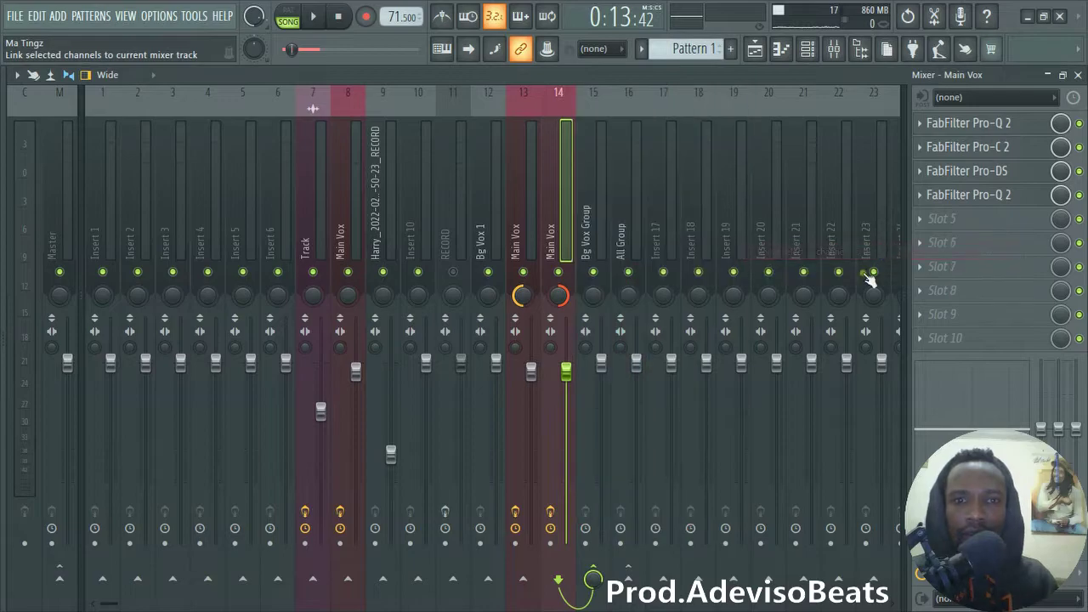
- Lower the volume of both panned Main Vox copies to about -13.5 dB and play back the mix briefly
{"action": "left_click_drag", "start_coordinate": [531, 371], "coordinate": [531, 456]}
{"action": "left_click_drag", "start_coordinate": [565, 371], "coordinate": [565, 456]}
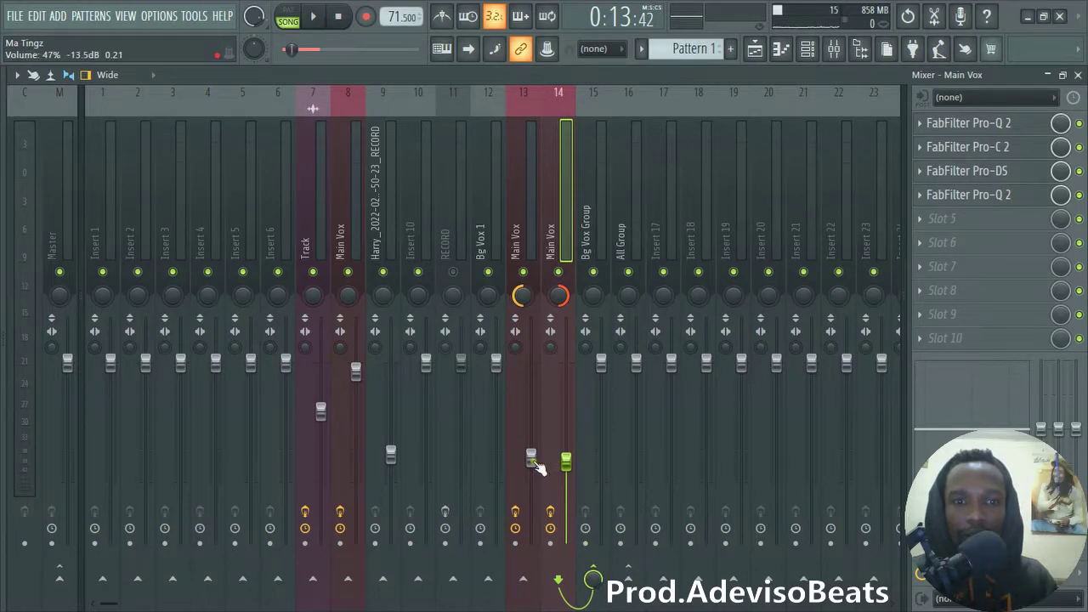
{"action": "left_click", "coordinate": [531, 461]}
{"action": "key", "text": "space"}
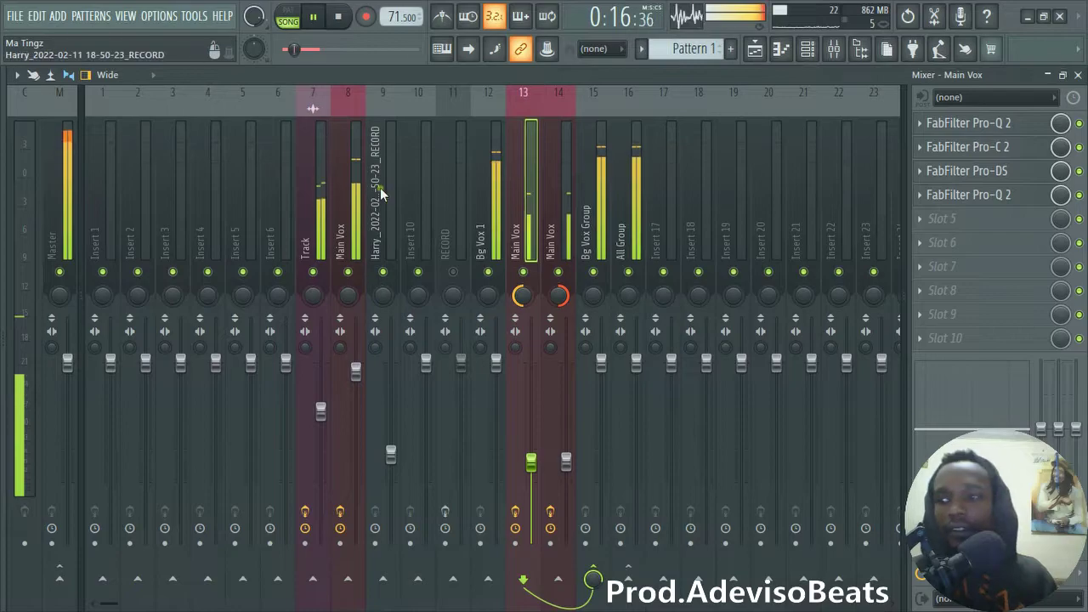
{"action": "key", "text": "space"}
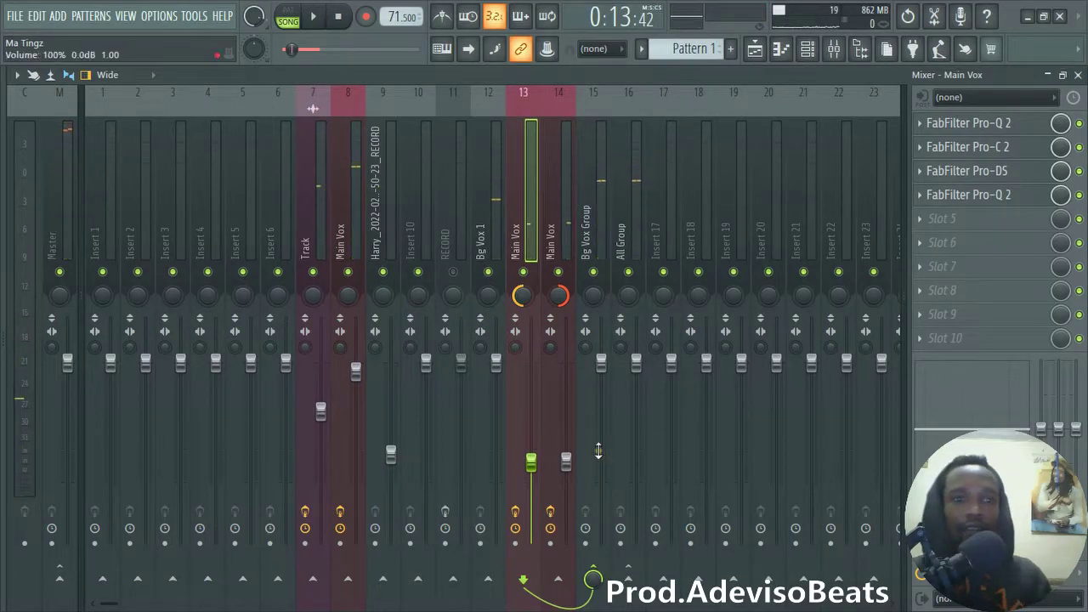
- Lower both panned Main Vox copies on inserts 13 and 14 to about -21.9 dB while playing back the mix
{"action": "left_click_drag", "start_coordinate": [532, 460], "coordinate": [571, 472]}
{"action": "key", "text": "space"}
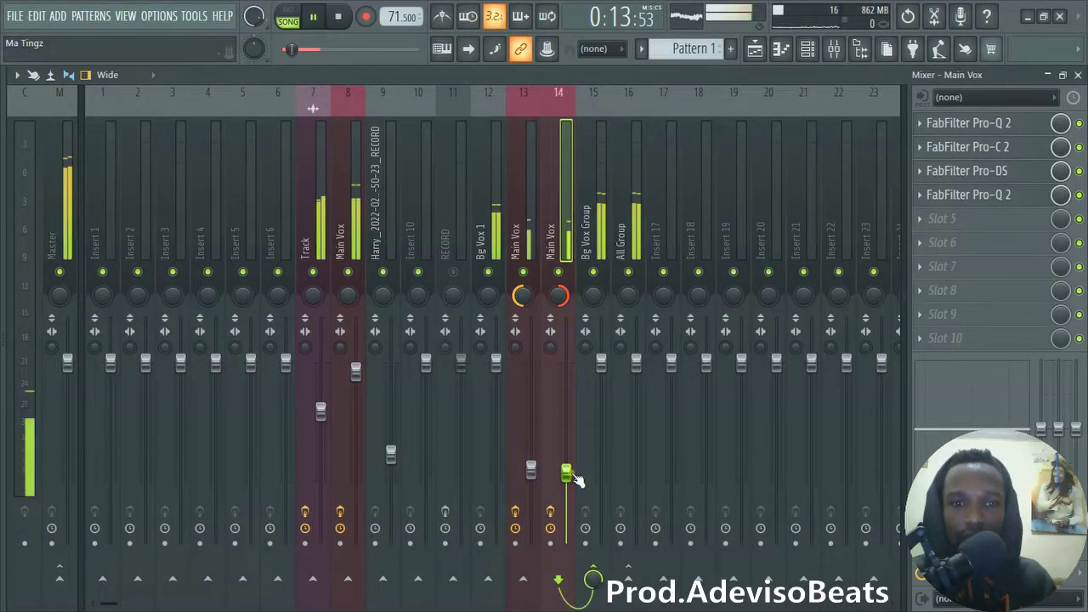
{"action": "left_click", "coordinate": [530, 470]}
{"action": "left_click", "coordinate": [566, 474]}
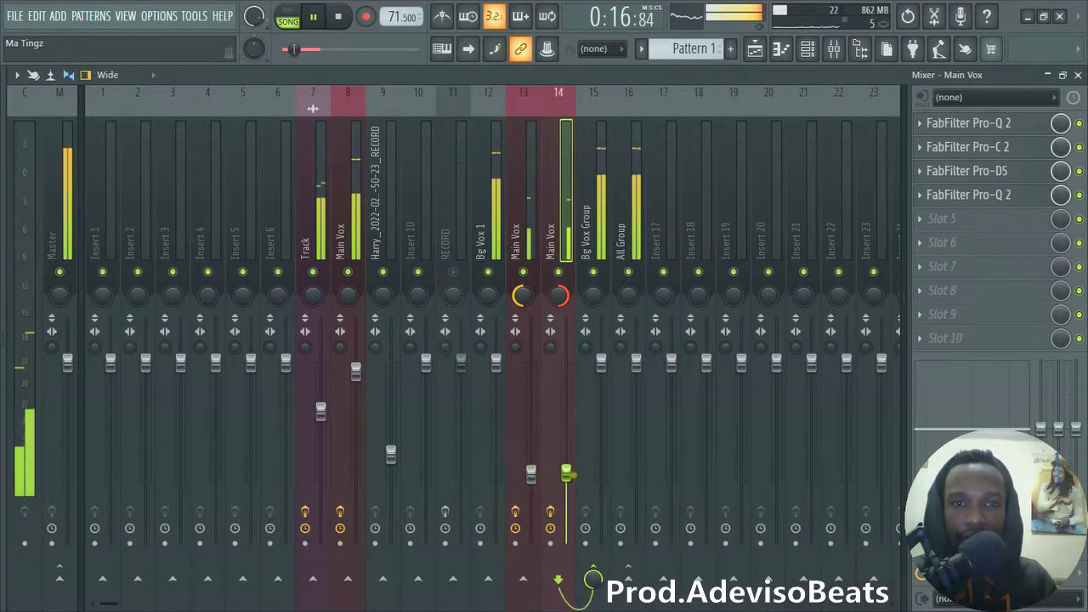
{"action": "left_click_drag", "start_coordinate": [535, 473], "coordinate": [568, 499]}
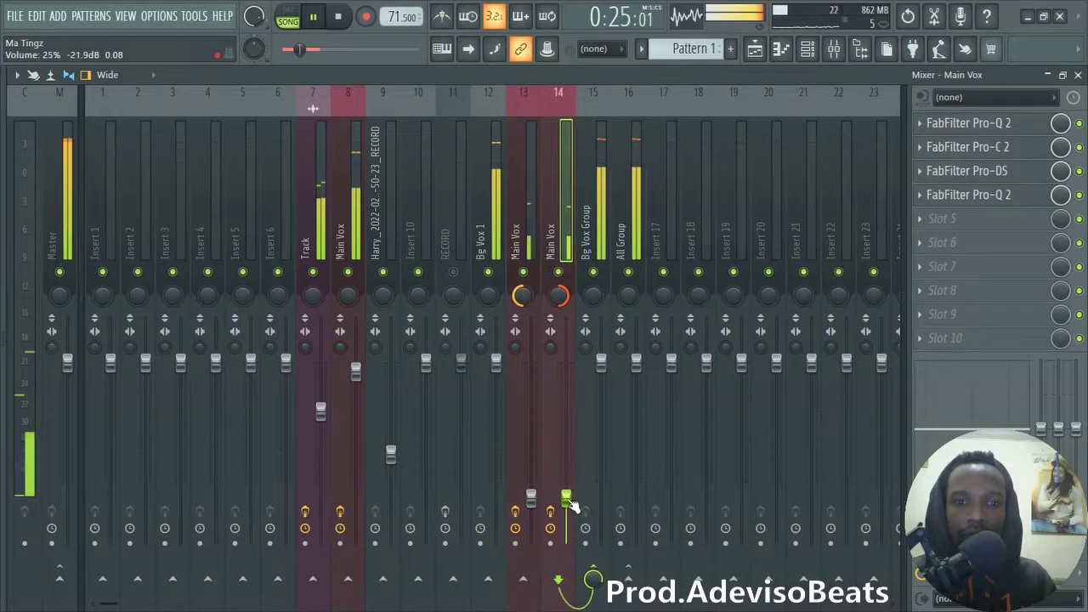
{"action": "left_click", "coordinate": [533, 500]}
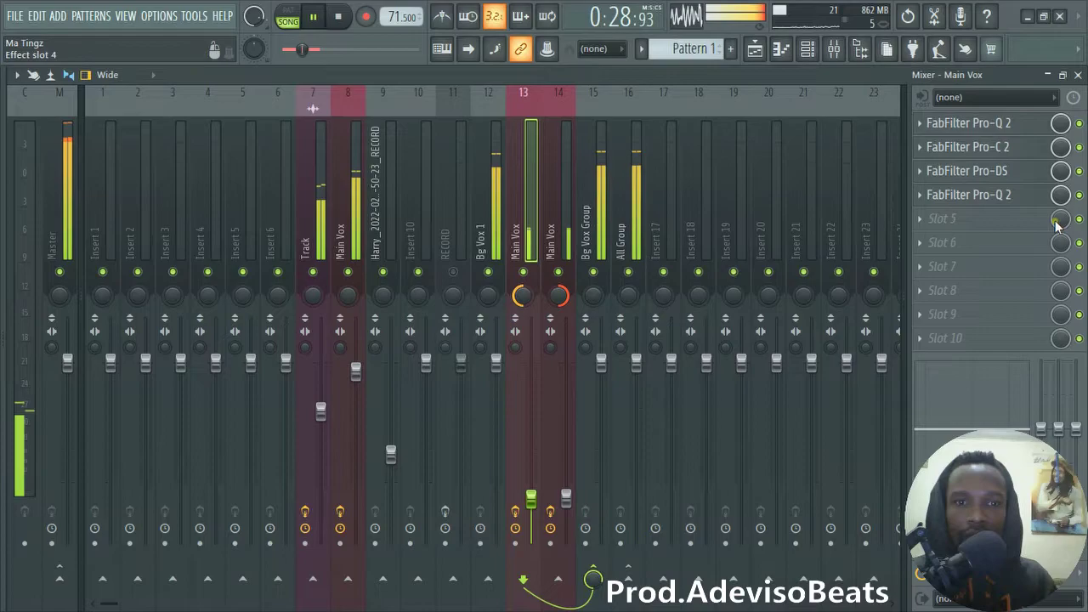
{"action": "left_click", "coordinate": [491, 225]}
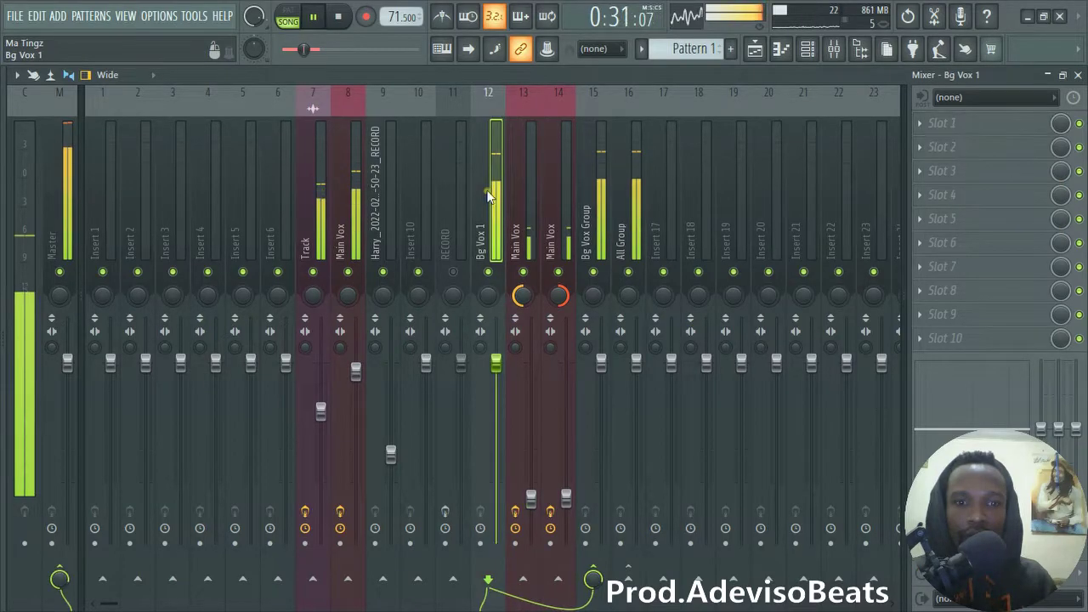
{"action": "key", "text": "space"}
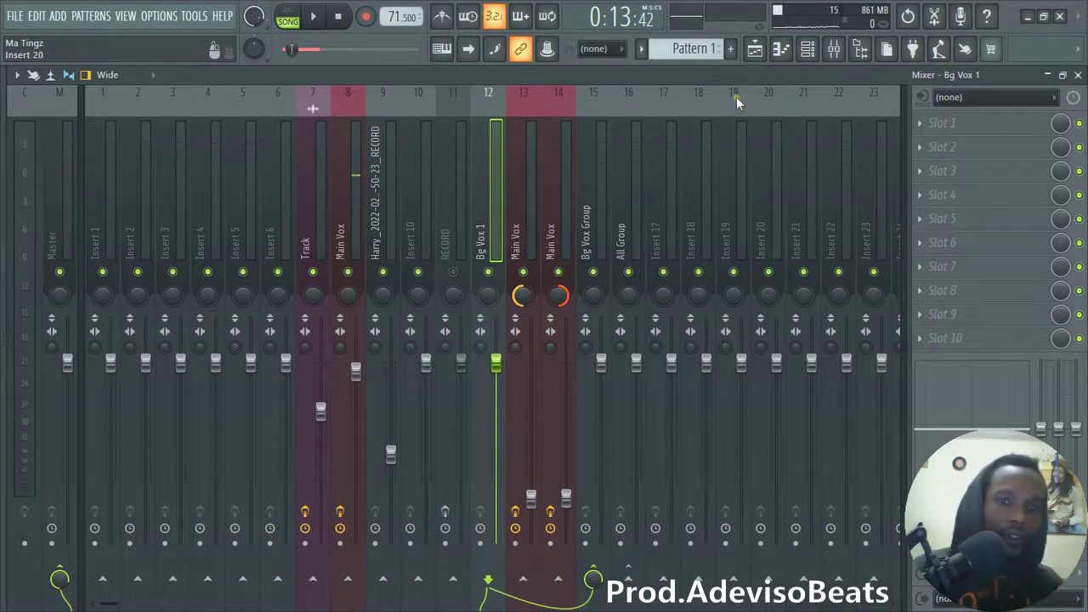
- Open the main vox #2 clip's channel, set its pitch to -200 cents and its time-stretching mode to Stretch
{"action": "left_click", "coordinate": [755, 48]}
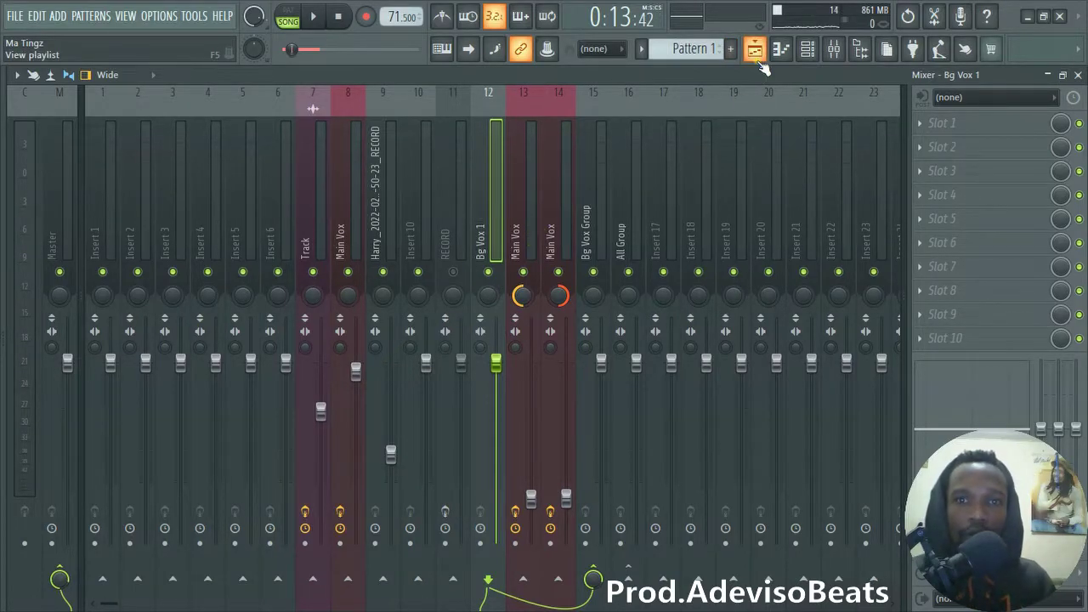
{"action": "double_click", "coordinate": [309, 247]}
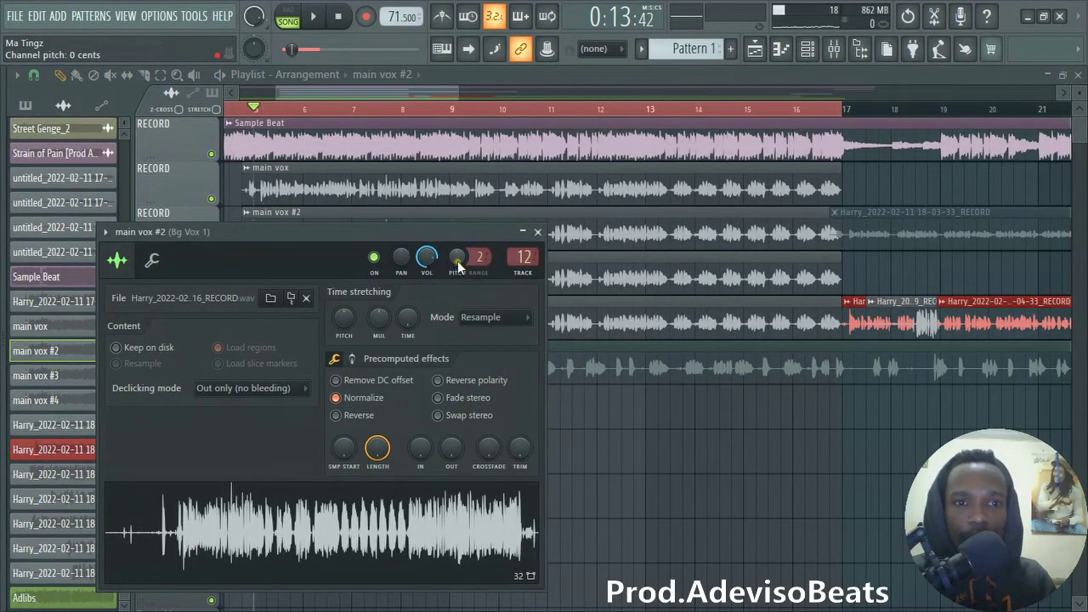
{"action": "left_click_drag", "start_coordinate": [457, 256], "coordinate": [457, 291]}
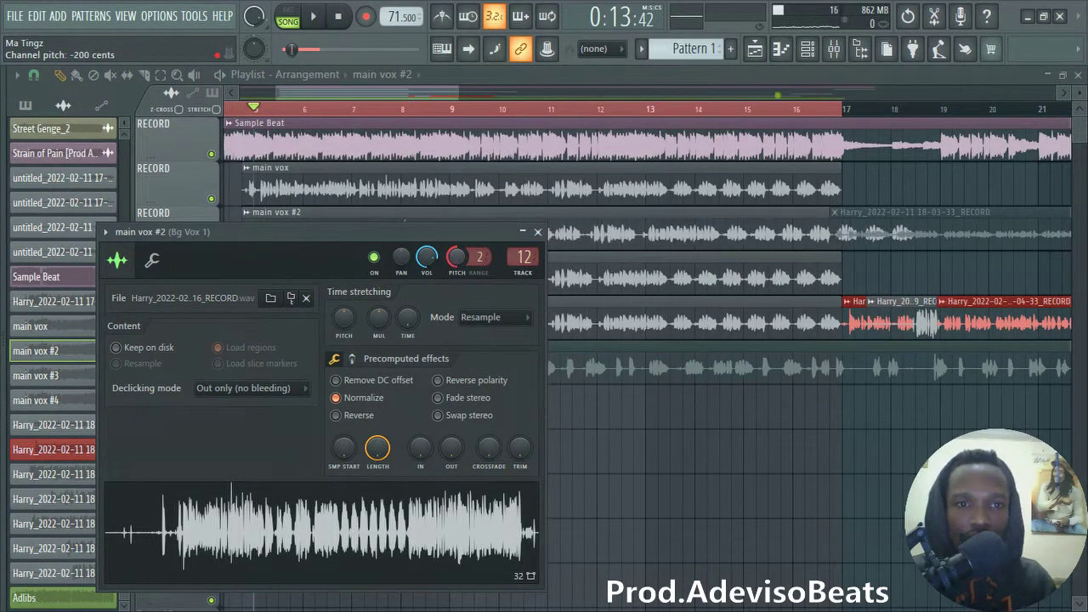
{"action": "left_click", "coordinate": [502, 317]}
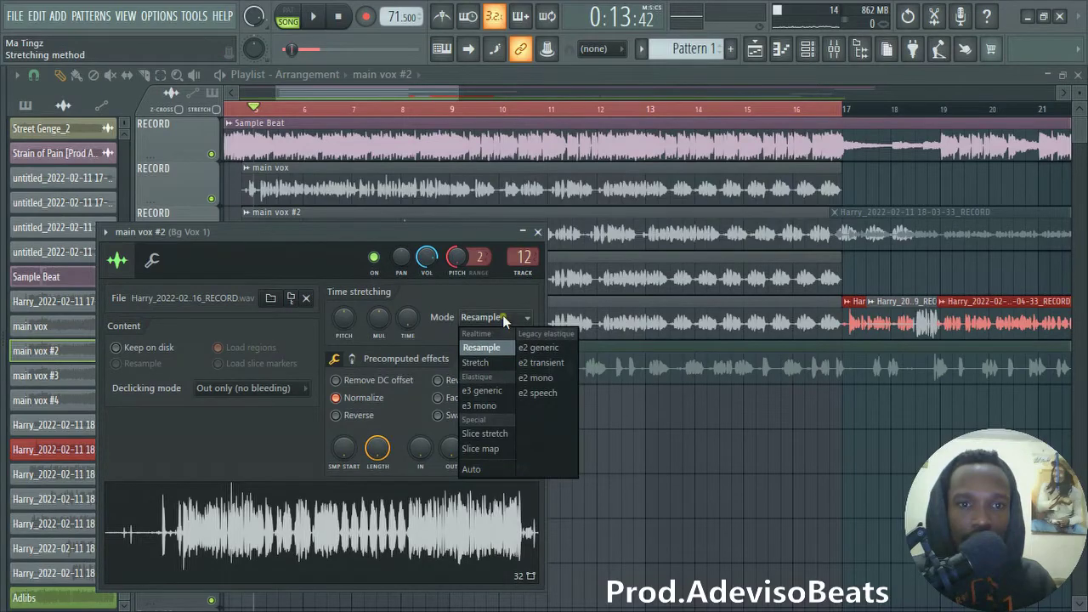
{"action": "left_click", "coordinate": [492, 362]}
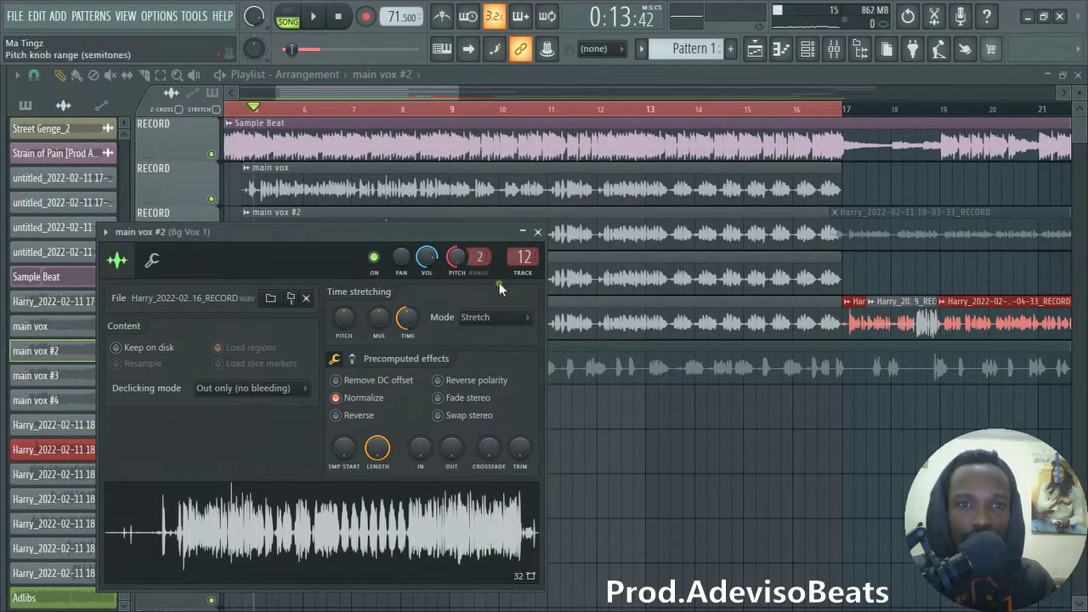
{"action": "left_click", "coordinate": [358, 91]}
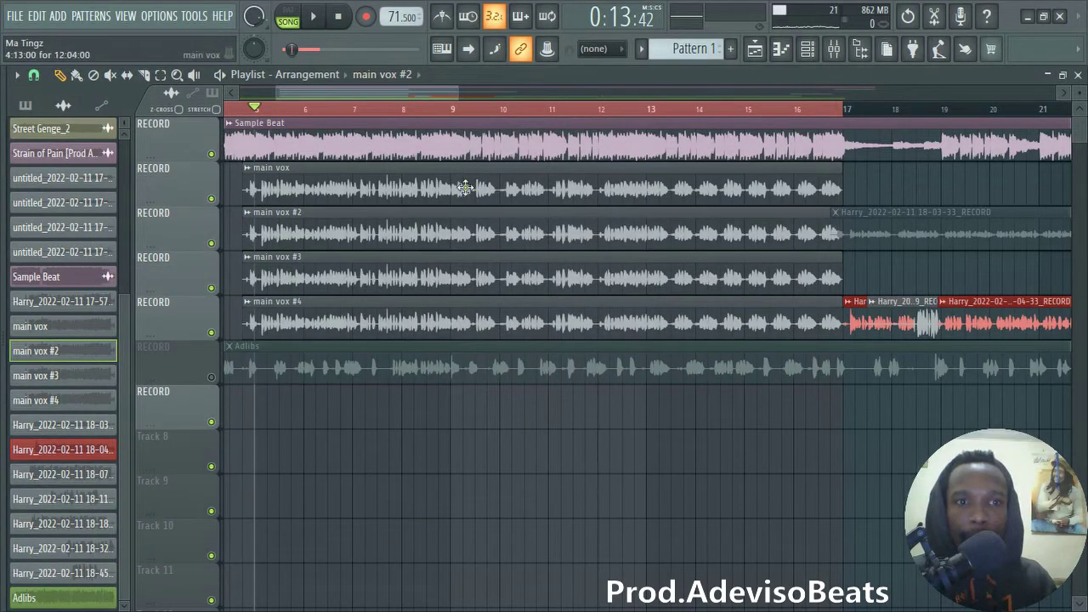
- Play the mix from just before the vocals and lower the Bg Vox 1 track's volume to about -25 dB
{"action": "left_click", "coordinate": [243, 110]}
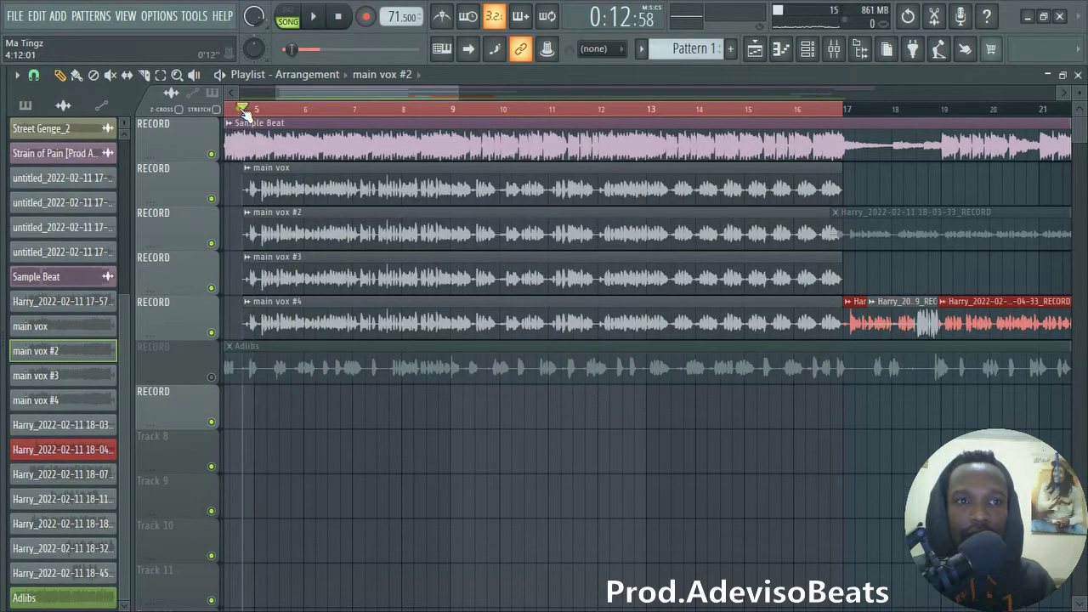
{"action": "key", "text": "space"}
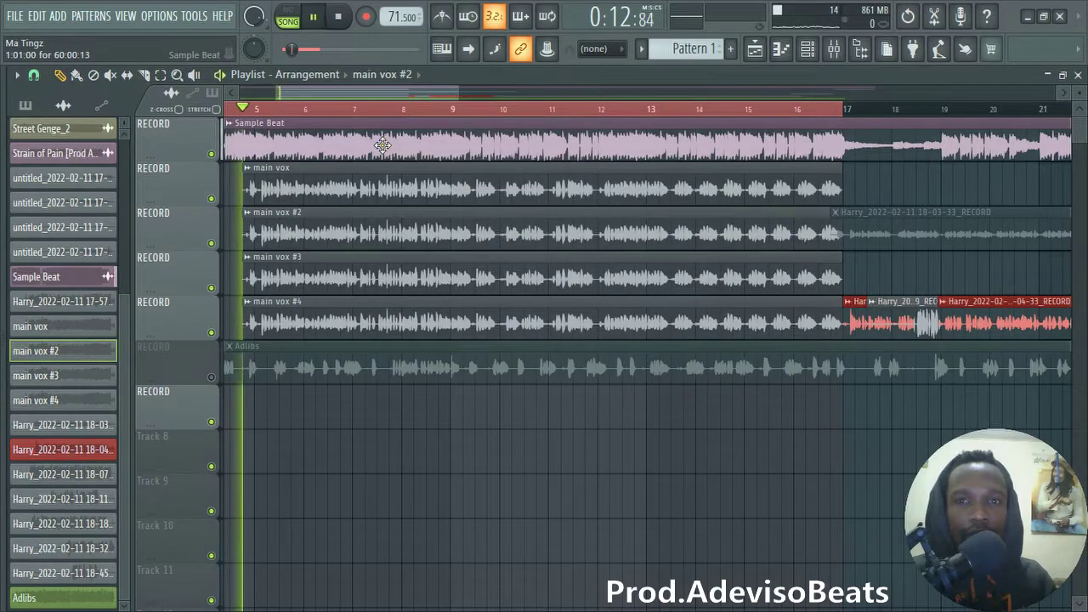
{"action": "left_click", "coordinate": [842, 60]}
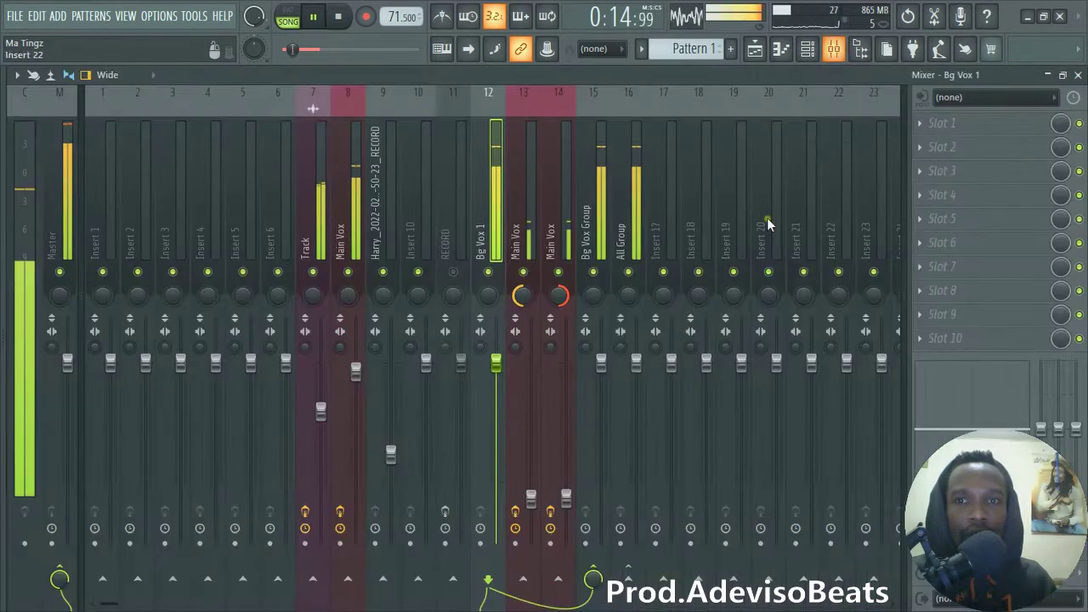
{"action": "left_click_drag", "start_coordinate": [502, 376], "coordinate": [500, 514]}
{"action": "key", "text": "space"}
{"action": "key", "text": "space"}
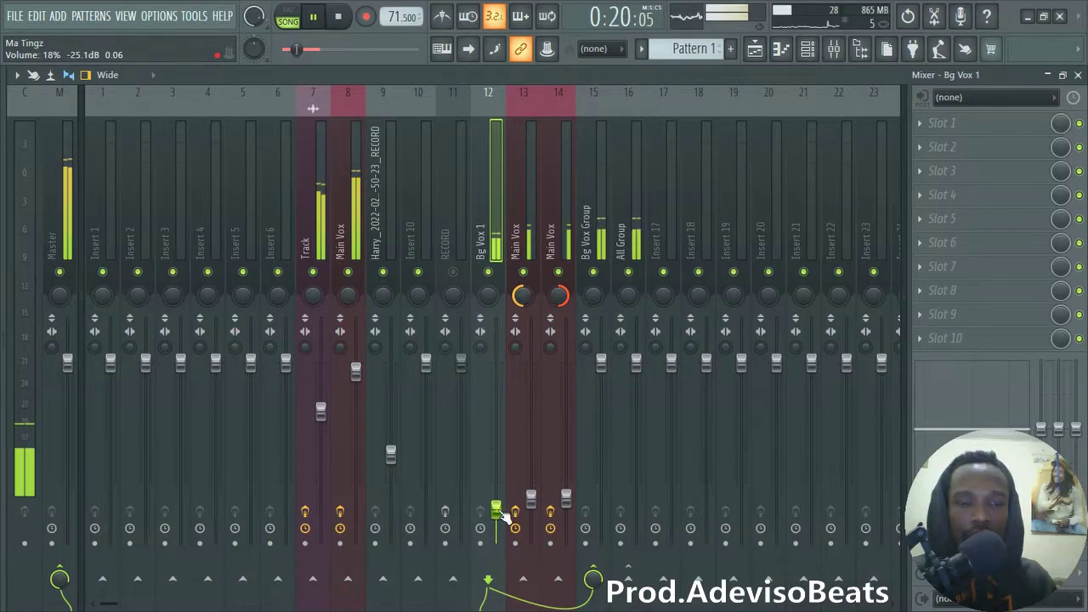
{"action": "key", "text": "space"}
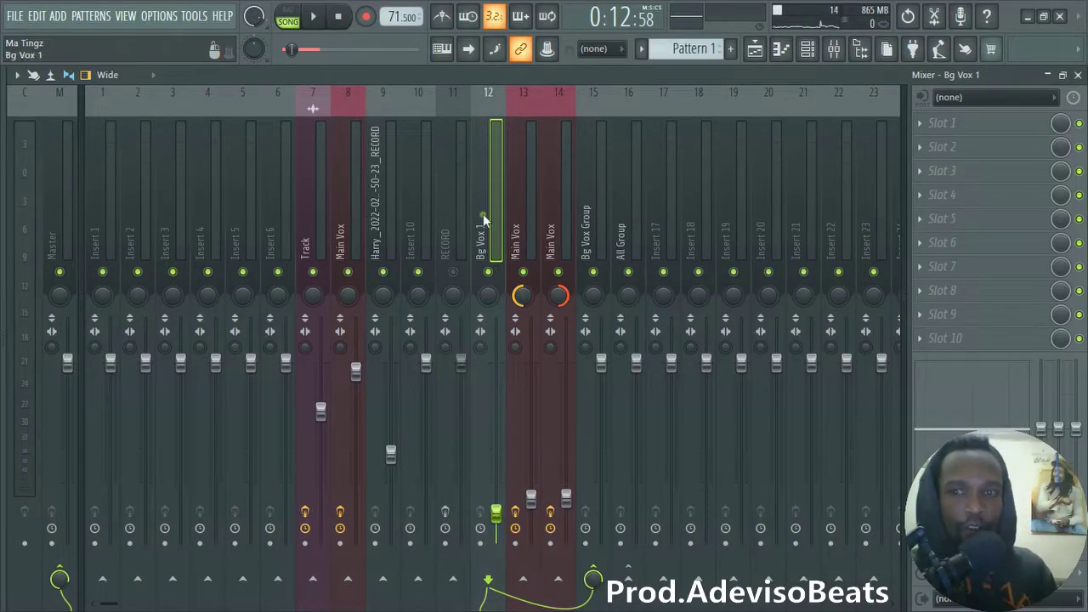
- Load Fruity Parametric EQ 2 into the first effect slot of the Bg Vox 1 track
{"action": "left_click", "coordinate": [526, 197]}
{"action": "left_click", "coordinate": [490, 201]}
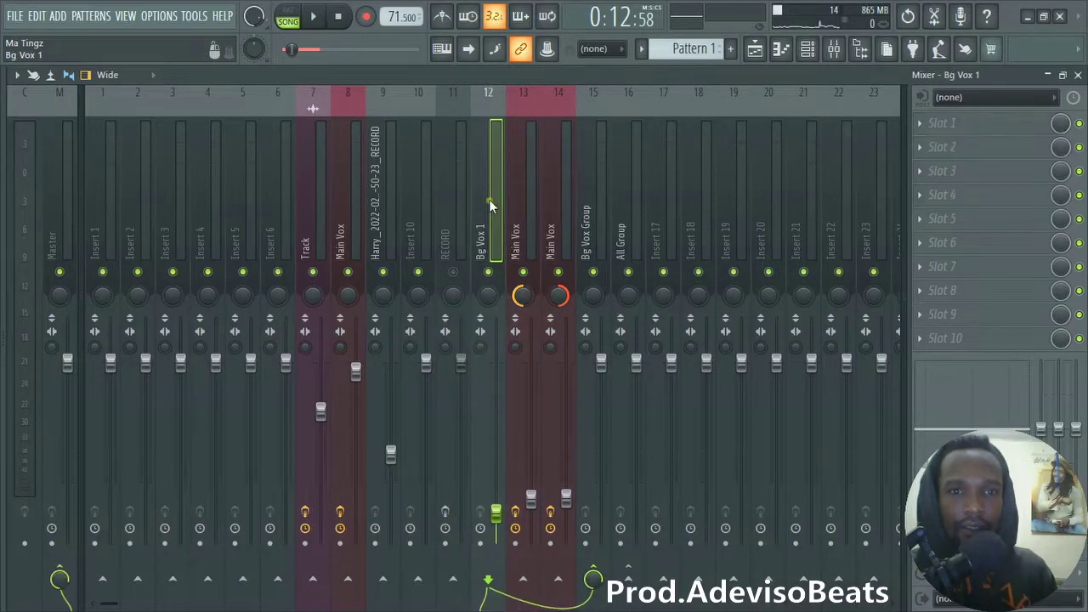
{"action": "left_click", "coordinate": [932, 132]}
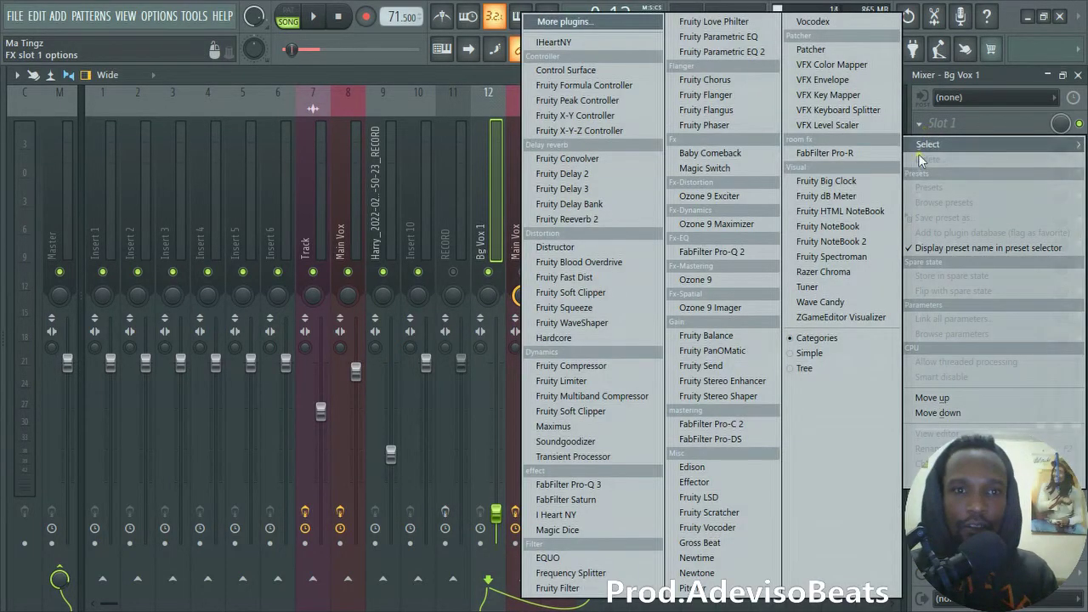
{"action": "left_click", "coordinate": [746, 55]}
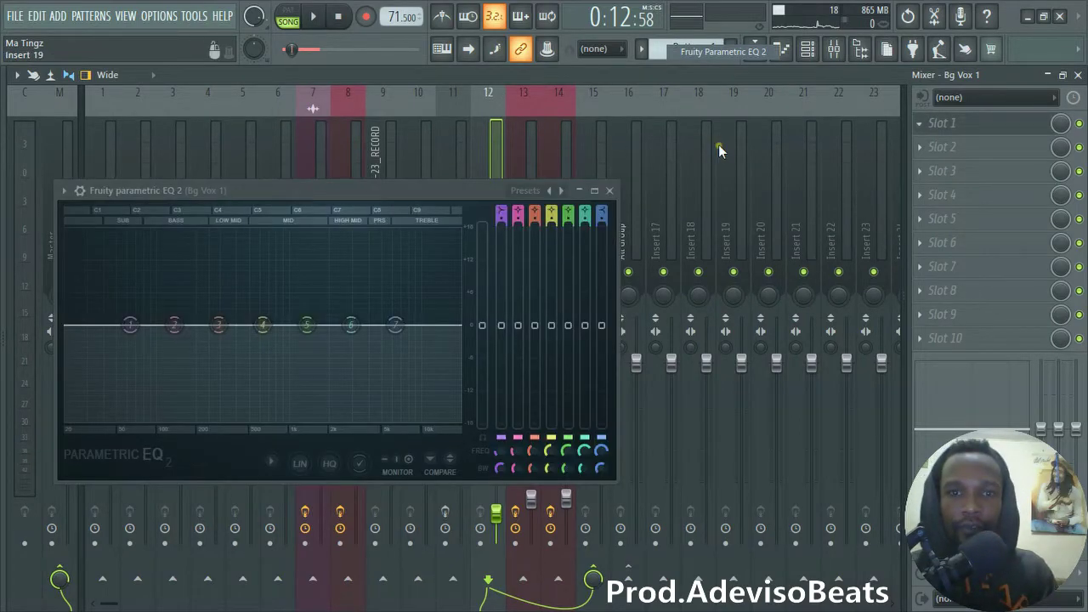
- Turn EQ band 1 into a high-pass filter and lower its cutoff frequency during playback
{"action": "key", "text": "space"}
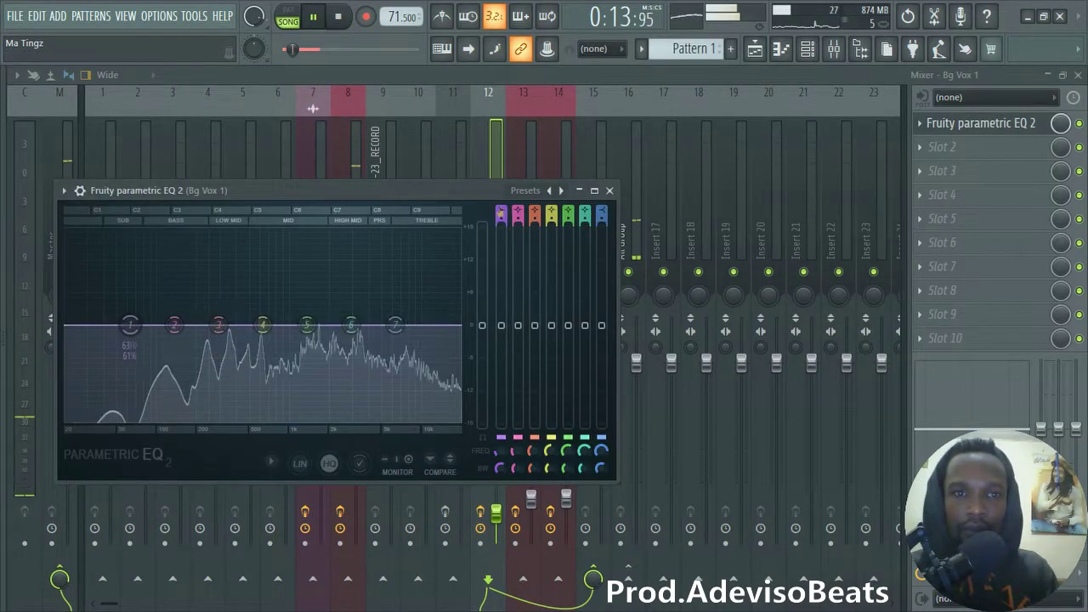
{"action": "left_click_drag", "start_coordinate": [502, 214], "coordinate": [502, 236]}
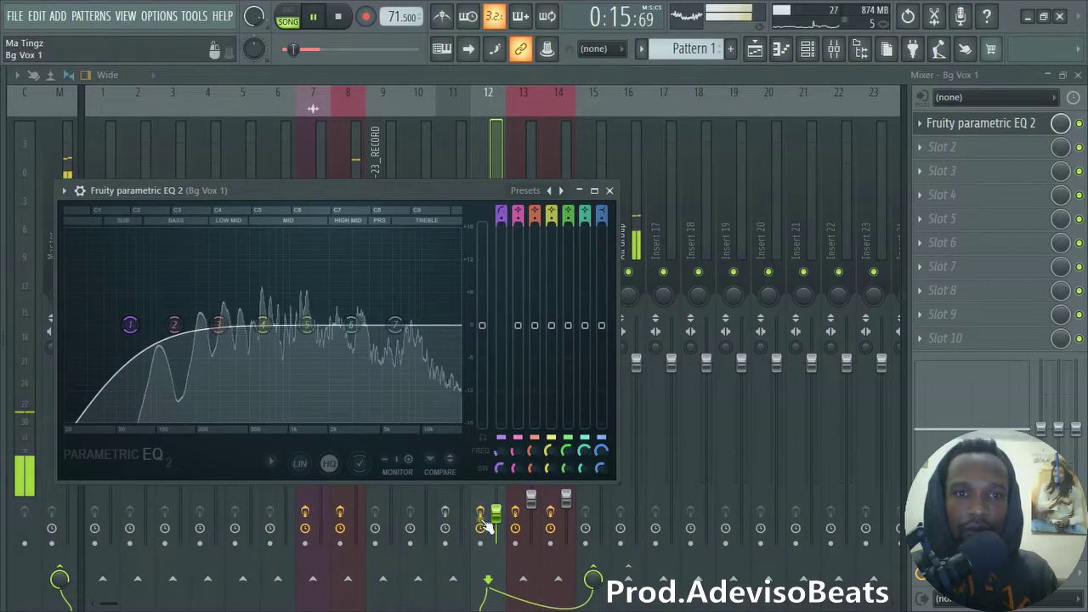
{"action": "mouse_move", "coordinate": [498, 453]}
{"action": "left_mouse_down"}
{"action": "mouse_move", "coordinate": [501, 486]}
{"action": "mouse_move", "coordinate": [495, 470]}
{"action": "left_mouse_up"}
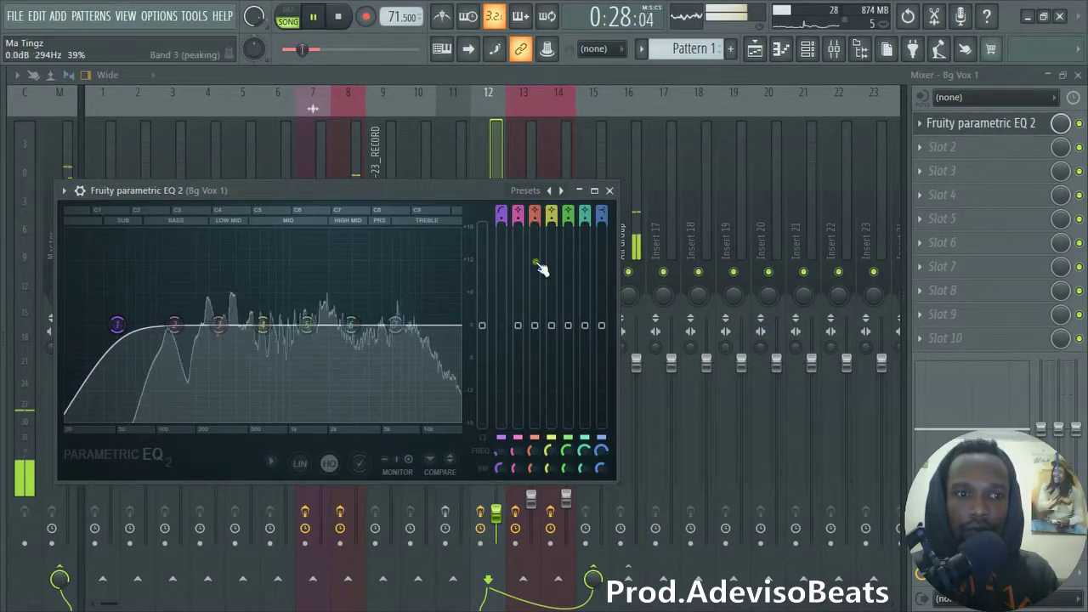
{"action": "key", "text": "space"}
- Narrow EQ band 3 and make a slight cut with it at about 302 Hz
{"action": "mouse_move", "coordinate": [536, 325]}
{"action": "left_mouse_down"}
{"action": "mouse_move", "coordinate": [538, 298]}
{"action": "mouse_move", "coordinate": [535, 309]}
{"action": "left_mouse_up"}
{"action": "left_click_drag", "start_coordinate": [533, 452], "coordinate": [532, 473]}
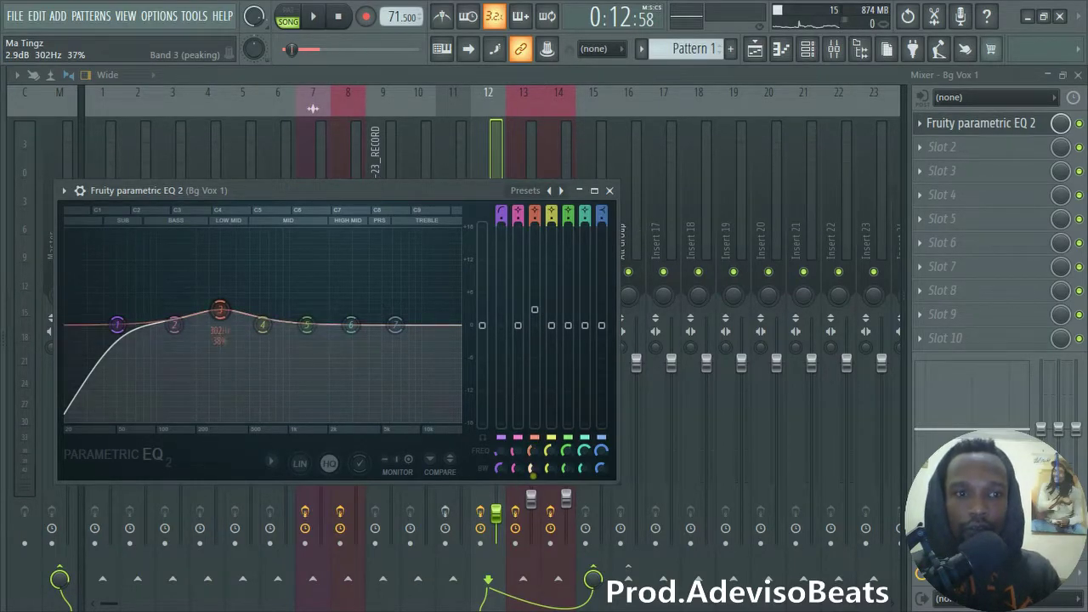
{"action": "left_click_drag", "start_coordinate": [539, 316], "coordinate": [549, 372]}
{"action": "key", "text": "space"}
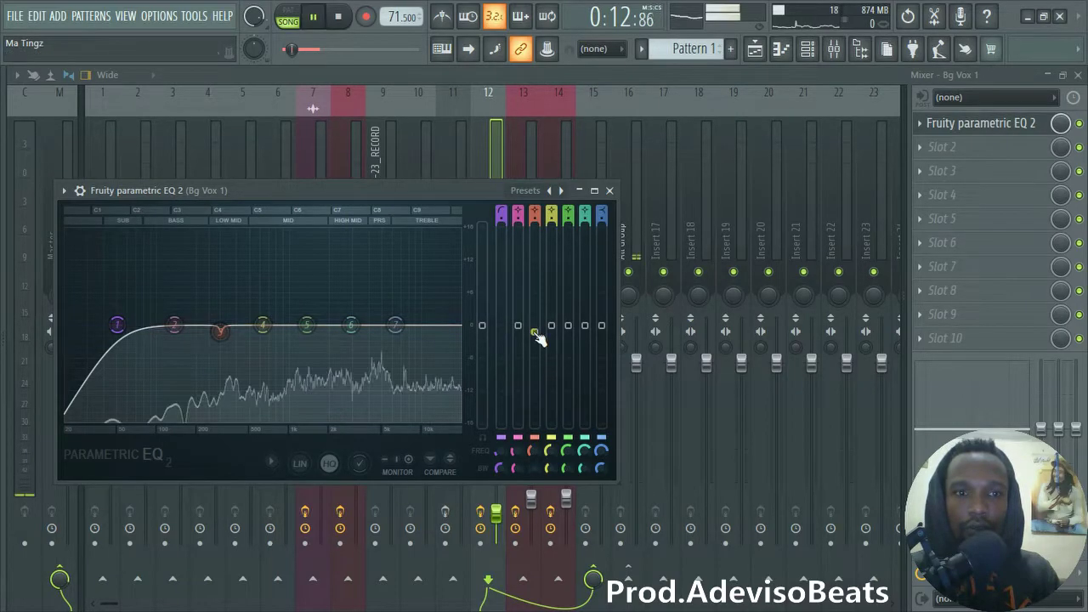
{"action": "left_click_drag", "start_coordinate": [535, 333], "coordinate": [535, 335]}
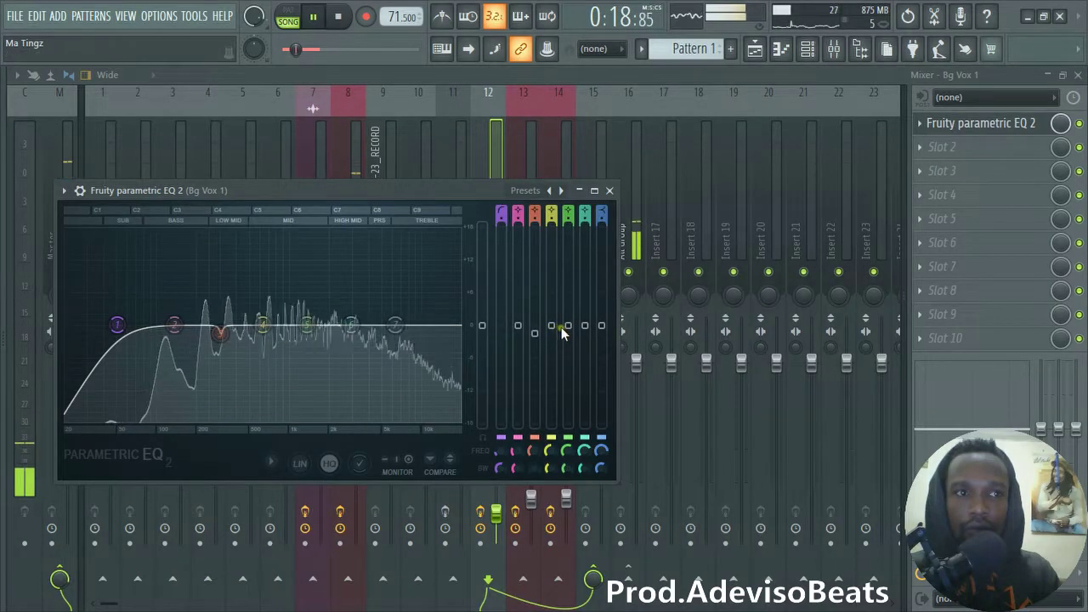
- Sweep EQ band 4 with a narrow boost, make a slight cut just above 632 Hz, and close the EQ
{"action": "left_click_drag", "start_coordinate": [552, 327], "coordinate": [552, 277]}
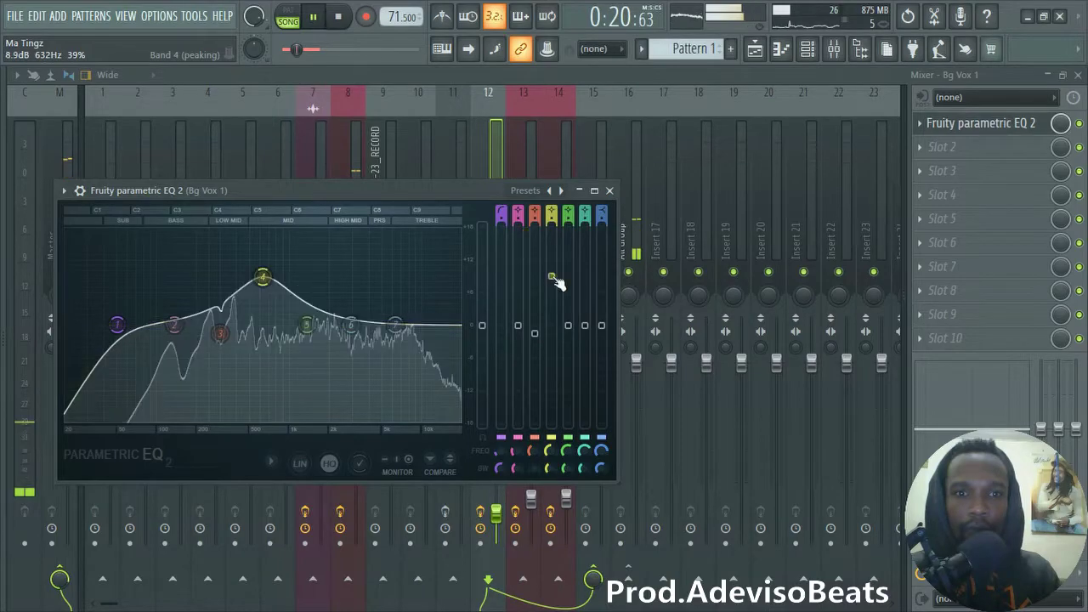
{"action": "left_click_drag", "start_coordinate": [551, 468], "coordinate": [554, 561]}
{"action": "left_click_drag", "start_coordinate": [552, 456], "coordinate": [553, 449]}
{"action": "left_click_drag", "start_coordinate": [552, 277], "coordinate": [552, 338]}
{"action": "key", "text": "space"}
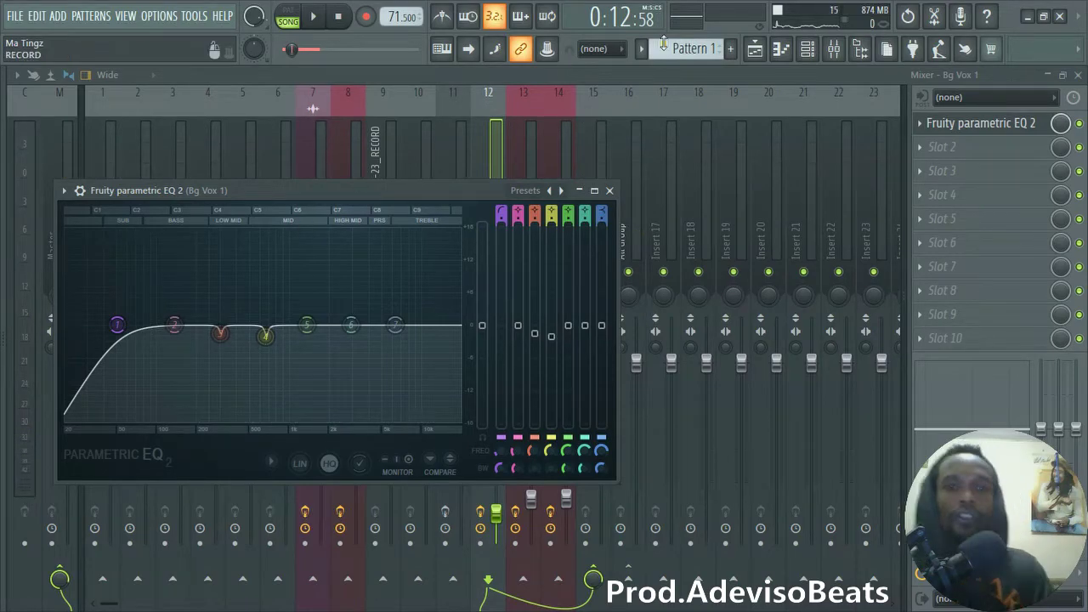
{"action": "left_click", "coordinate": [669, 70]}
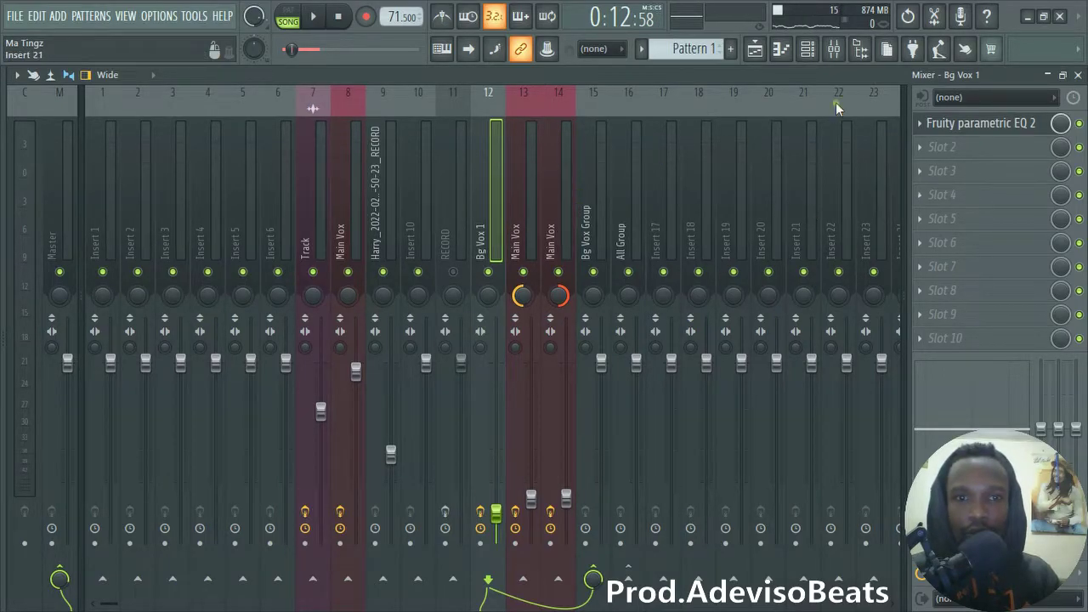
- Load FabFilter Pro-C 2 into the second slot of Bg Vox 1 and choose the Agressive bM vocal preset
{"action": "left_click", "coordinate": [535, 209]}
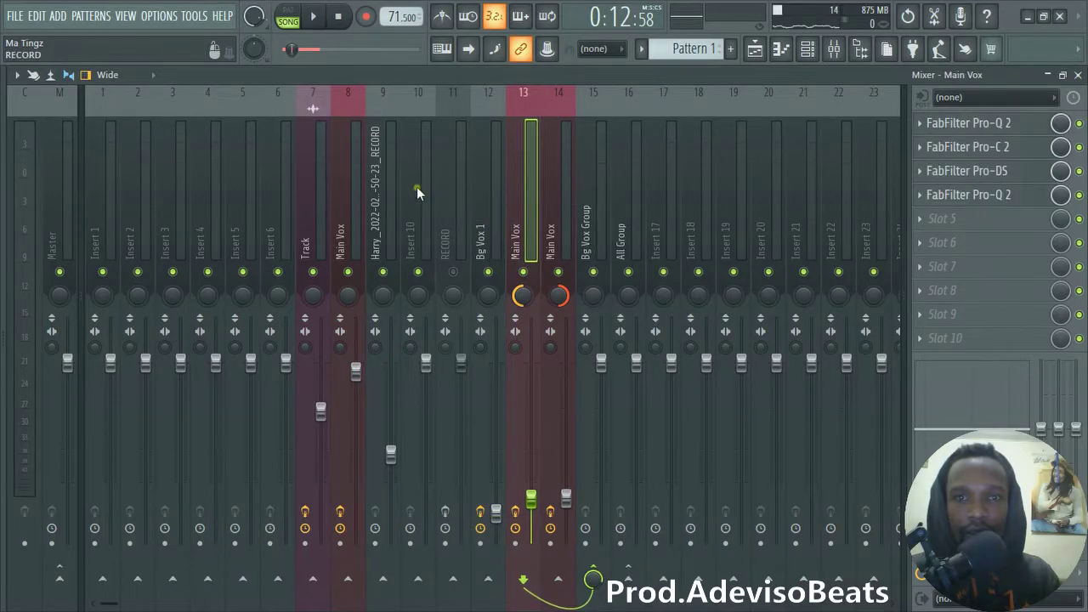
{"action": "left_click", "coordinate": [479, 190]}
{"action": "left_click", "coordinate": [922, 149]}
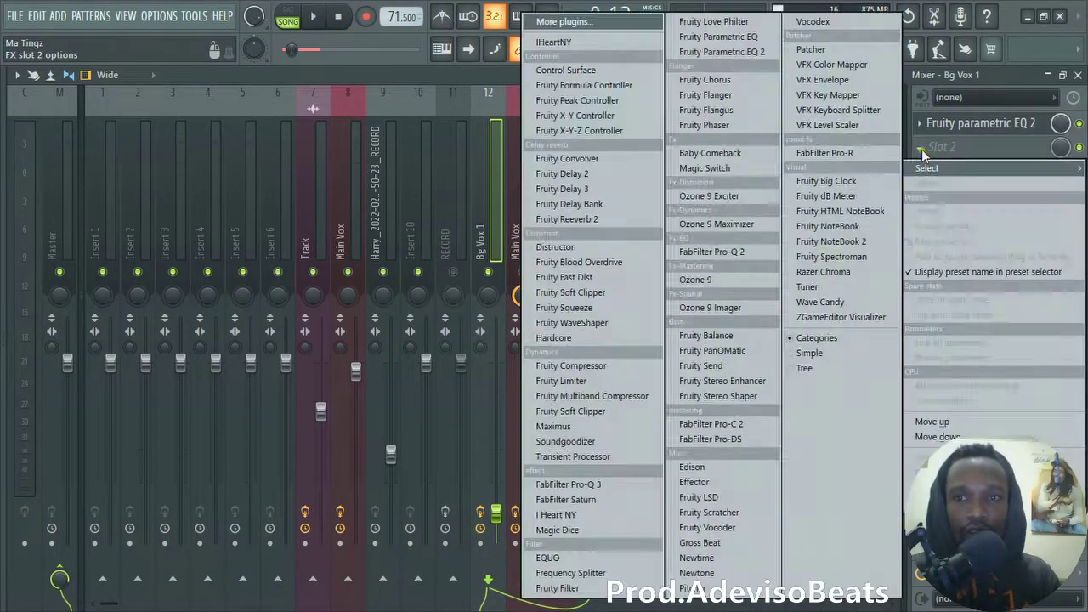
{"action": "left_click", "coordinate": [722, 425]}
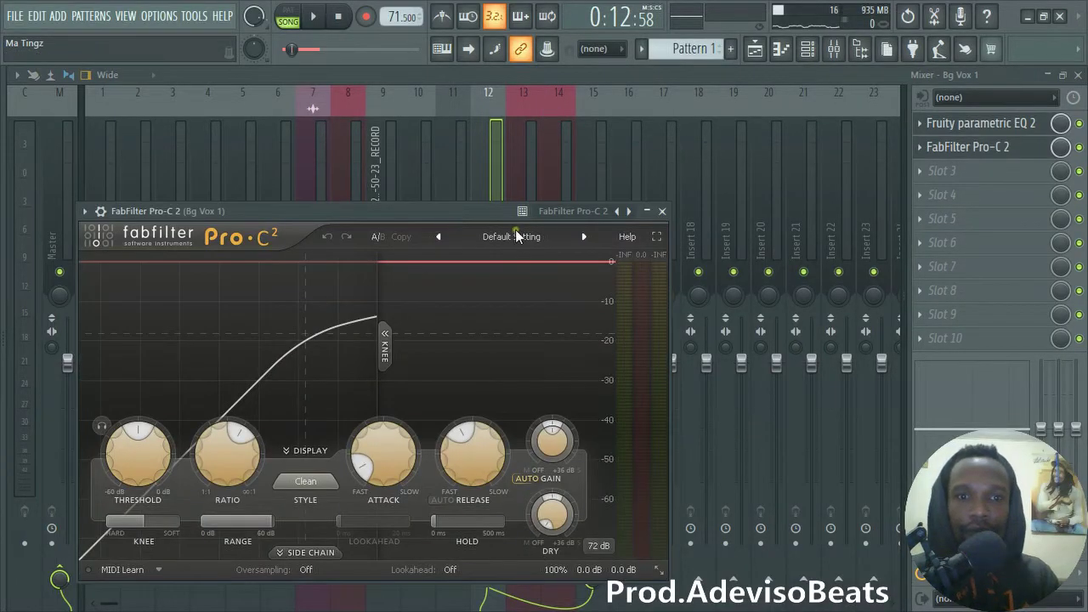
{"action": "left_click", "coordinate": [514, 237]}
{"action": "mouse_move", "coordinate": [517, 379]}
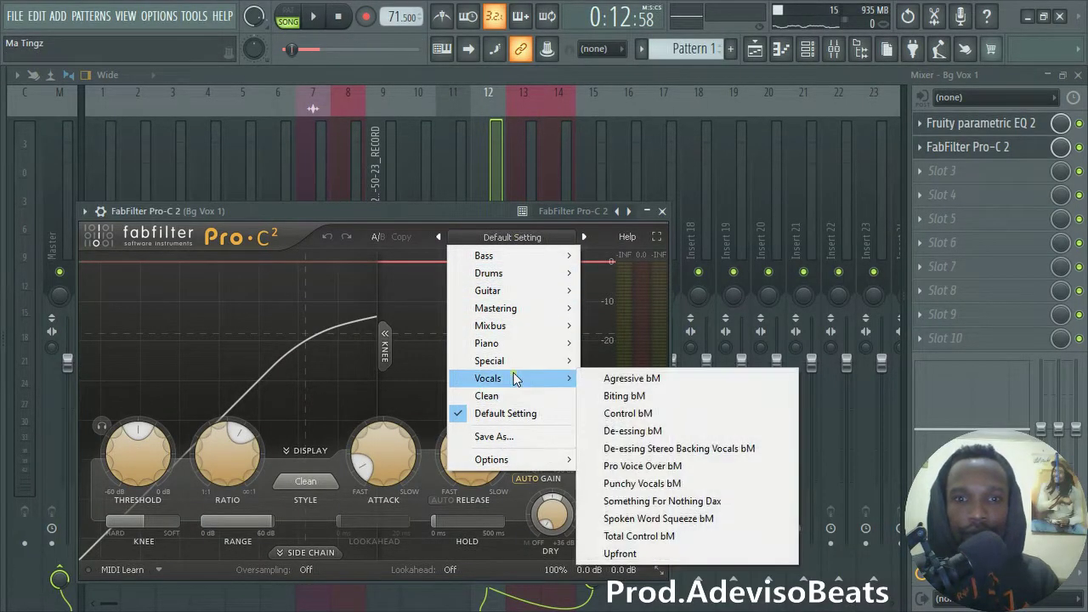
{"action": "left_click", "coordinate": [648, 383]}
- Set the Pro-C 2 threshold to about -13 dB while playing back the Bg Vox 1 compression
{"action": "left_click_drag", "start_coordinate": [444, 217], "coordinate": [541, 101]}
{"action": "scroll", "coordinate": [248, 361], "scroll_direction": "down", "scroll_amount": 2}
{"action": "left_click_drag", "start_coordinate": [248, 362], "coordinate": [284, 397]}
{"action": "key", "text": "space"}
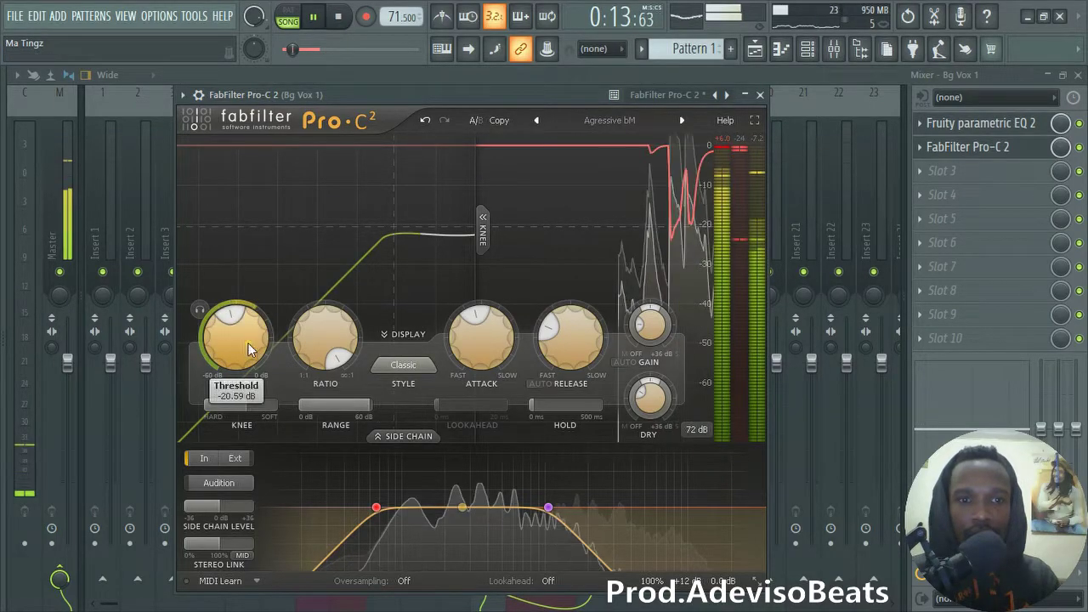
{"action": "left_click_drag", "start_coordinate": [251, 340], "coordinate": [332, 309]}
{"action": "key", "text": "space"}
{"action": "key", "text": "space"}
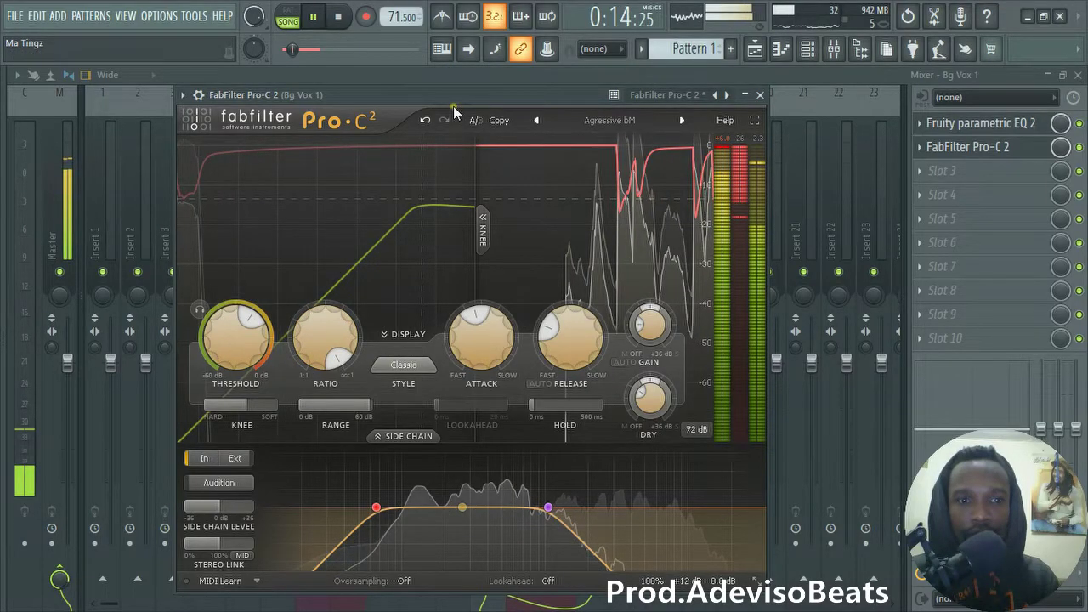
- Close Pro-C 2 and set the Bg Vox 1 fader to about -26.3 dB (16%) against the playing mix
{"action": "left_click_drag", "start_coordinate": [453, 106], "coordinate": [469, 123]}
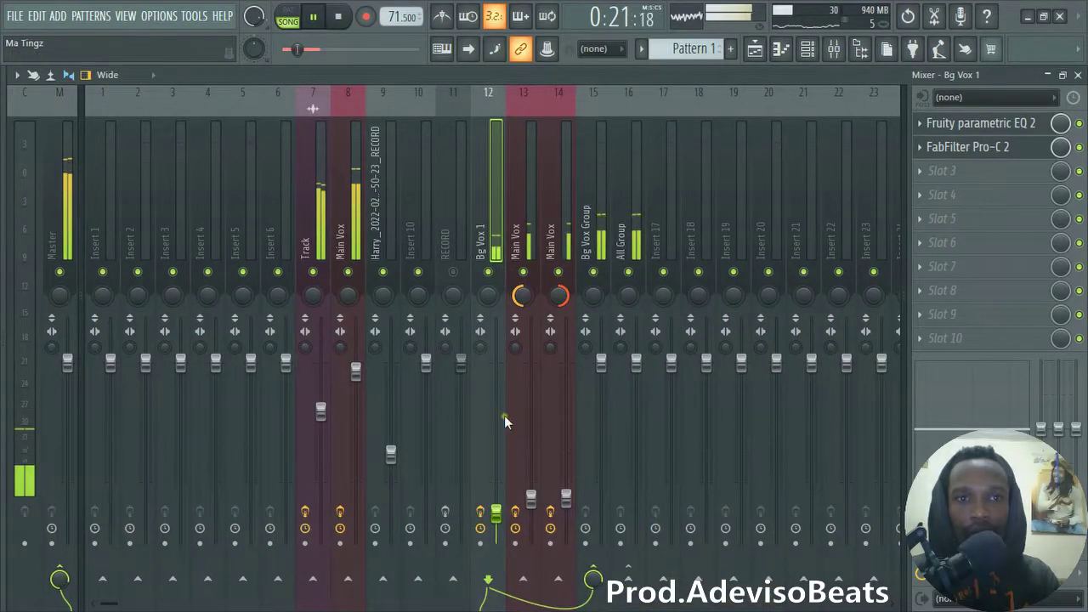
{"action": "mouse_move", "coordinate": [495, 513]}
{"action": "left_mouse_down"}
{"action": "mouse_move", "coordinate": [496, 425]}
{"action": "mouse_move", "coordinate": [497, 508]}
{"action": "left_mouse_up"}
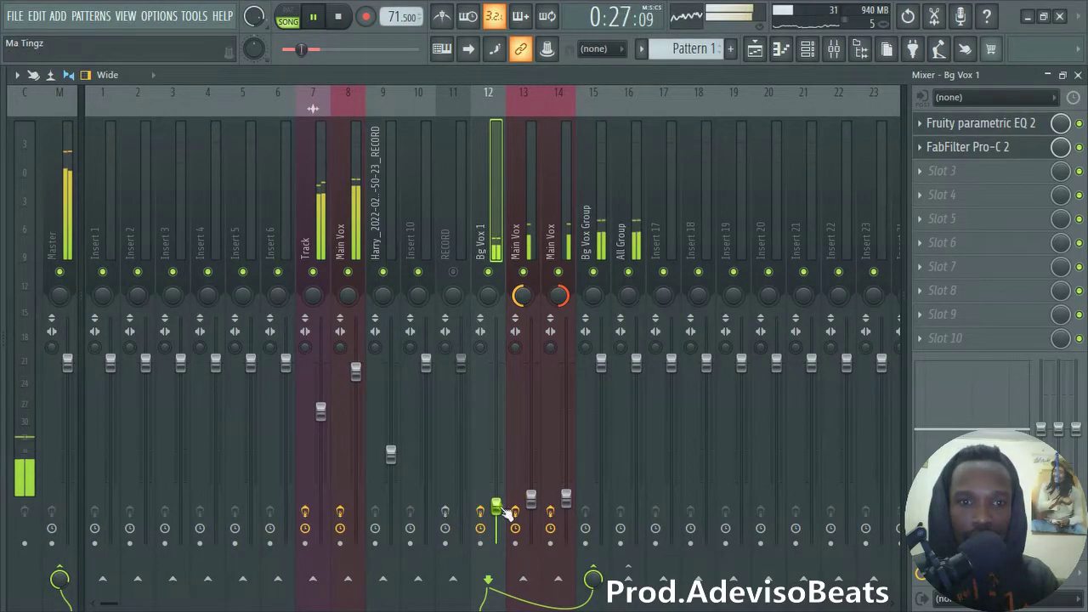
{"action": "key", "text": "space"}
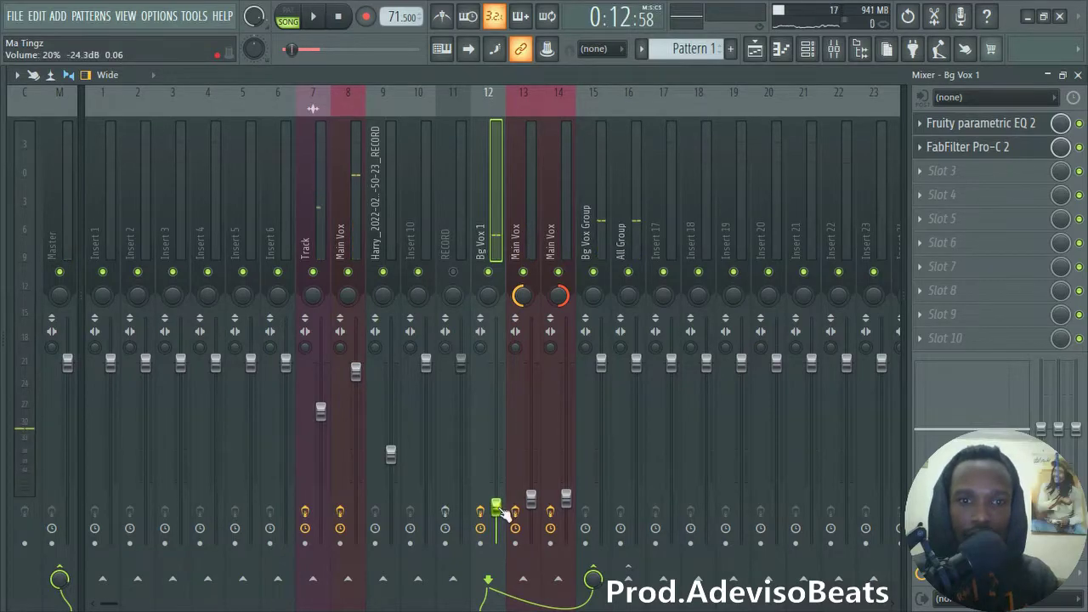
{"action": "key", "text": "space"}
{"action": "key", "text": "space"}
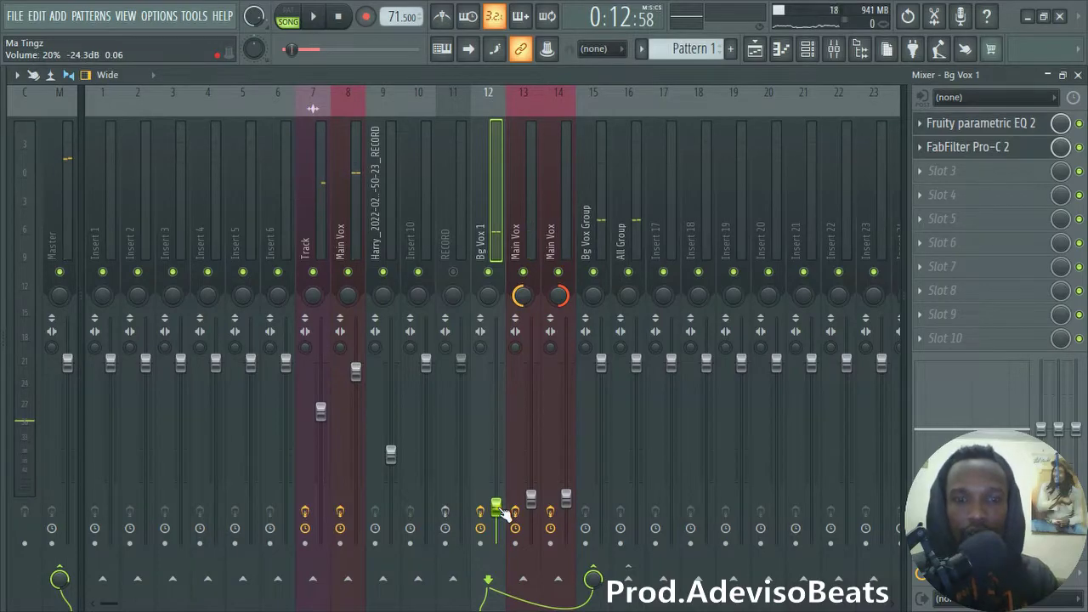
{"action": "left_click_drag", "start_coordinate": [502, 511], "coordinate": [503, 515]}
{"action": "key", "text": "space"}
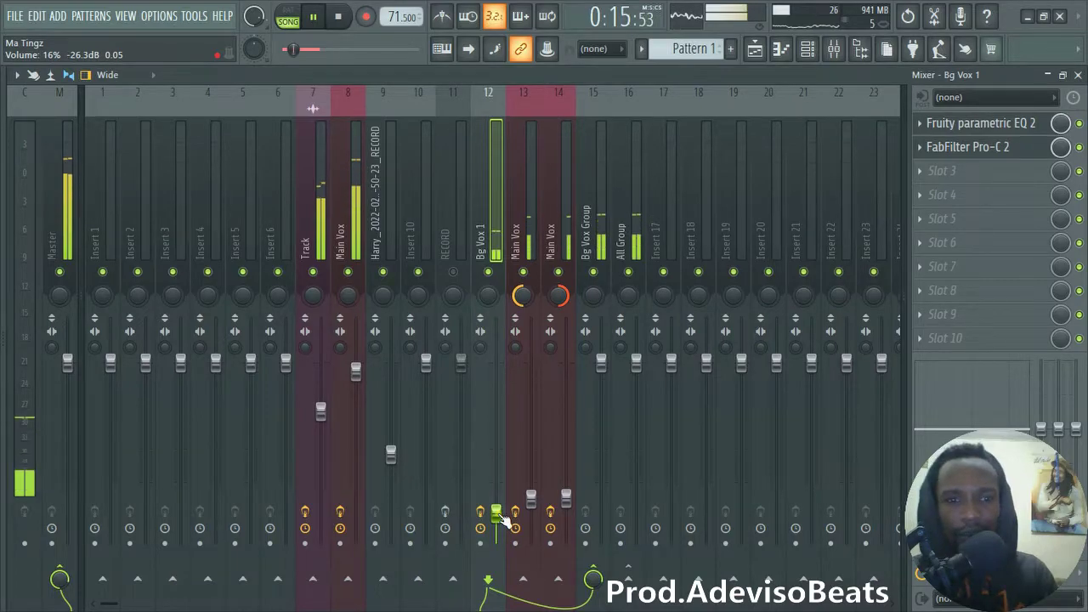
{"action": "key", "text": "space"}
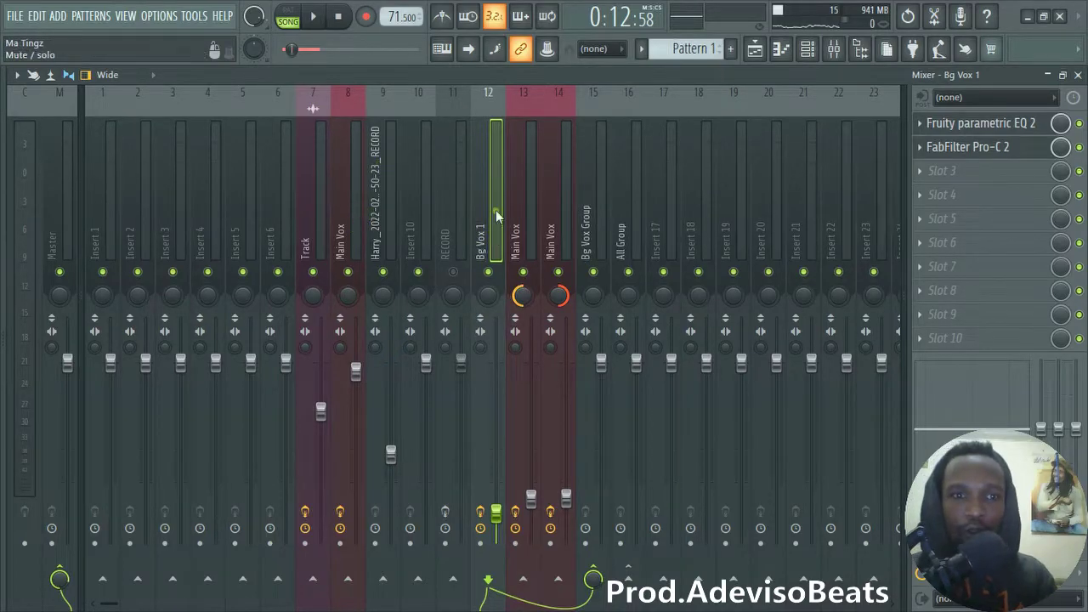
- Load FabFilter Pro-Q 2 into the first effect slot of the Bg Vox Group track
{"action": "left_click", "coordinate": [522, 186]}
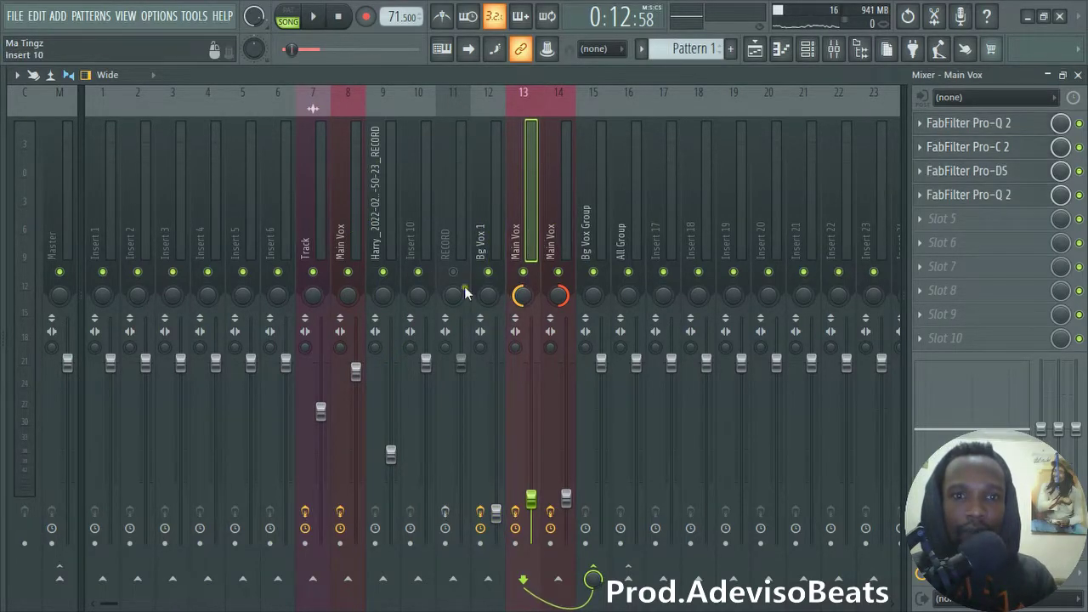
{"action": "left_click", "coordinate": [587, 201]}
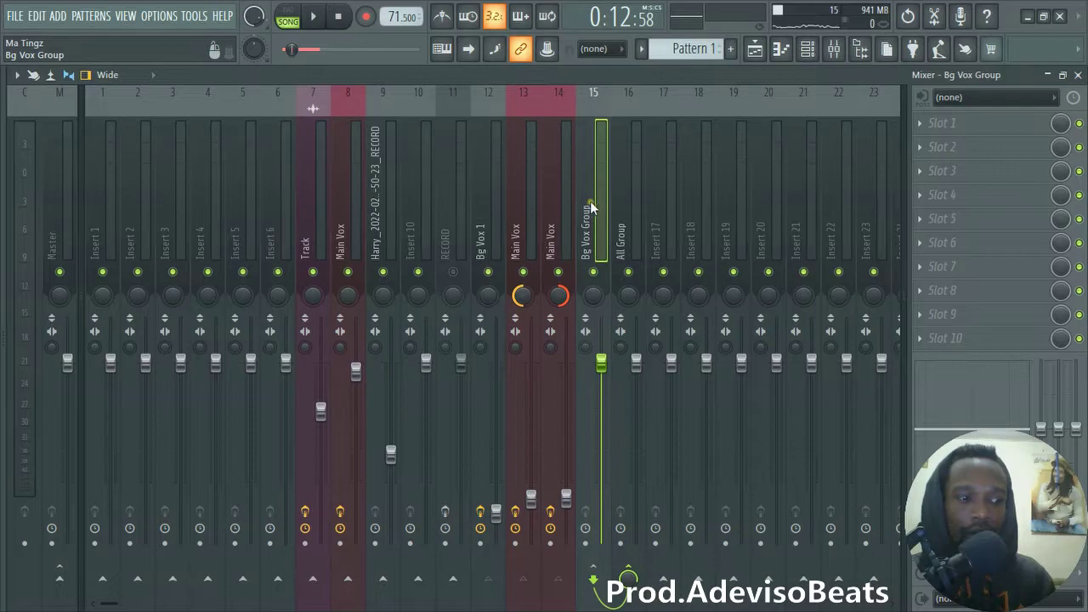
{"action": "left_click", "coordinate": [920, 125]}
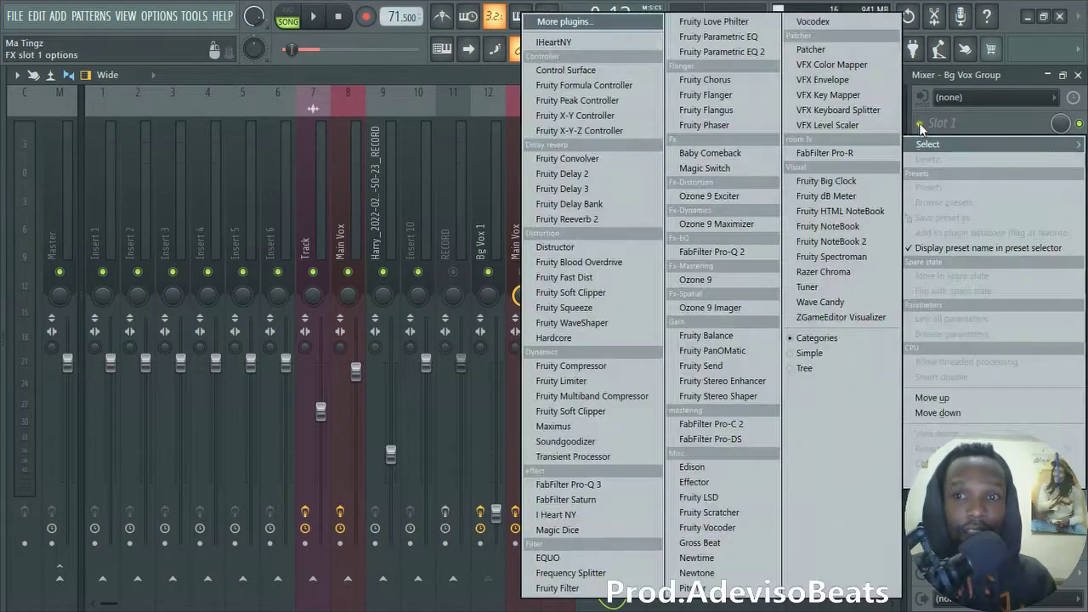
{"action": "left_click", "coordinate": [730, 251]}
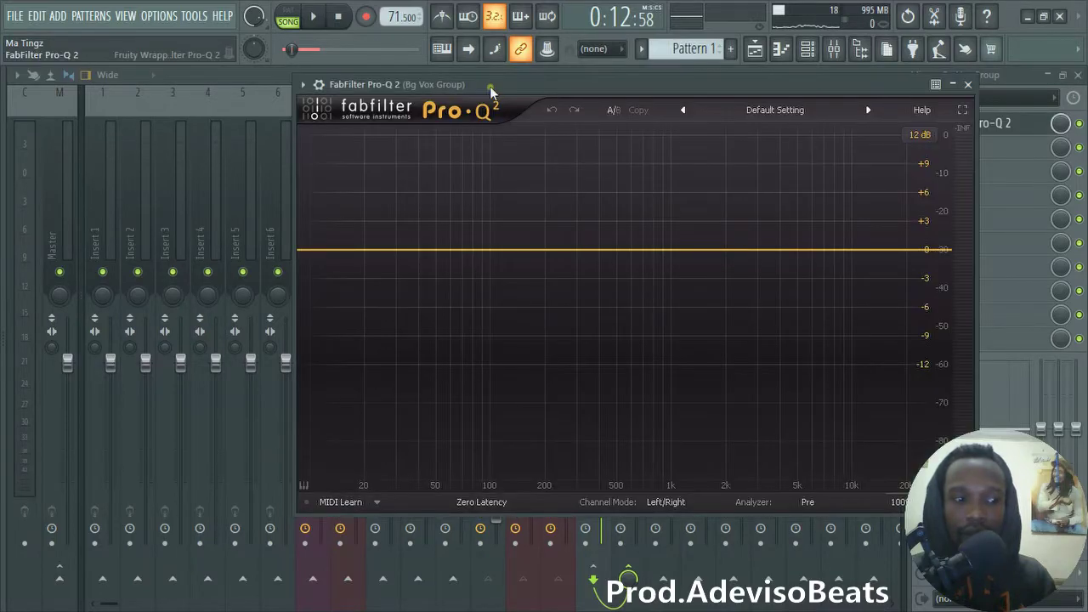
- Add a low cut band in Pro-Q 2, raise its frequency to about 60 Hz during playback, and close the EQ
{"action": "left_click_drag", "start_coordinate": [351, 251], "coordinate": [347, 256]}
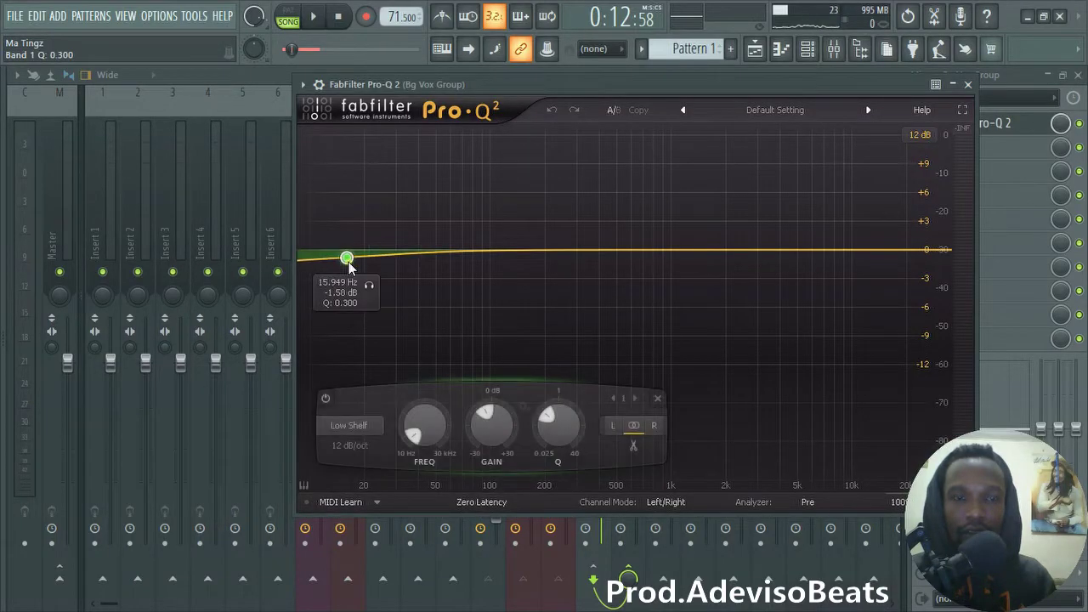
{"action": "right_click", "coordinate": [347, 257]}
{"action": "mouse_move", "coordinate": [386, 289]}
{"action": "left_click", "coordinate": [533, 321]}
{"action": "key", "text": "space"}
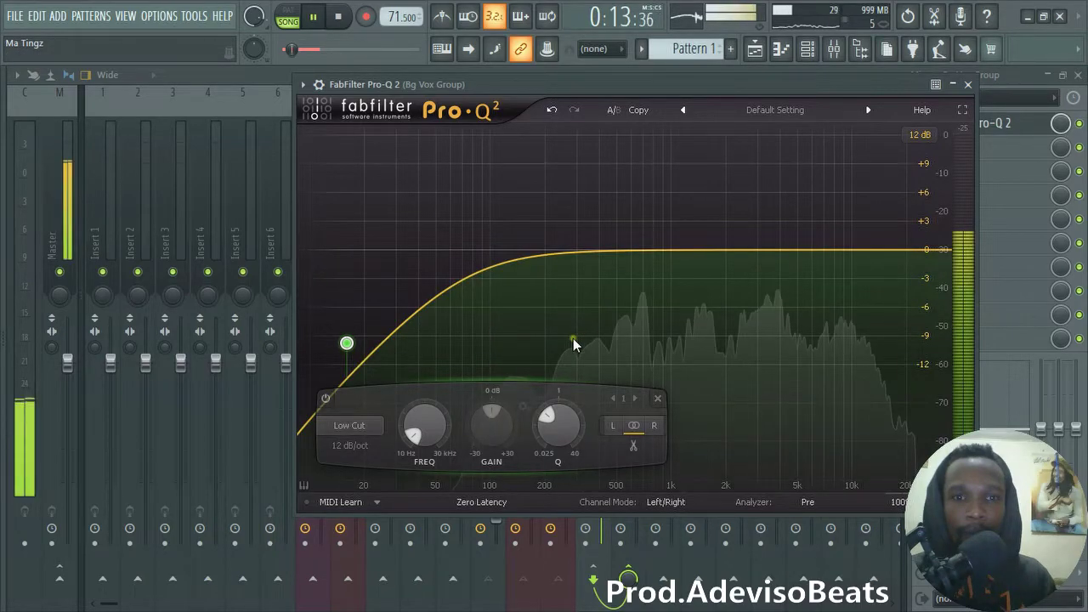
{"action": "left_click_drag", "start_coordinate": [431, 432], "coordinate": [440, 393]}
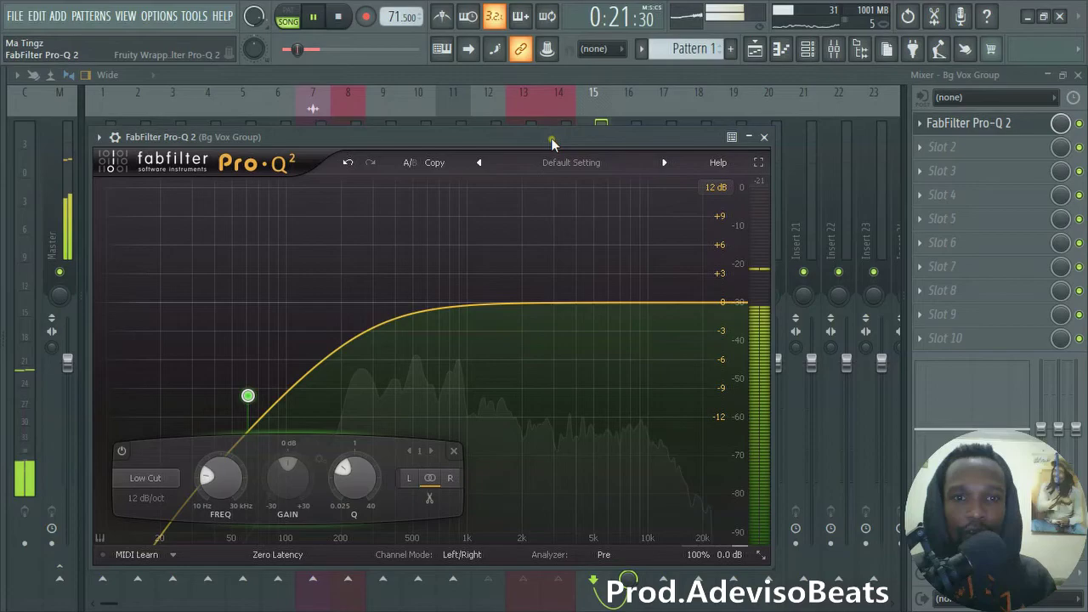
{"action": "left_click", "coordinate": [805, 72]}
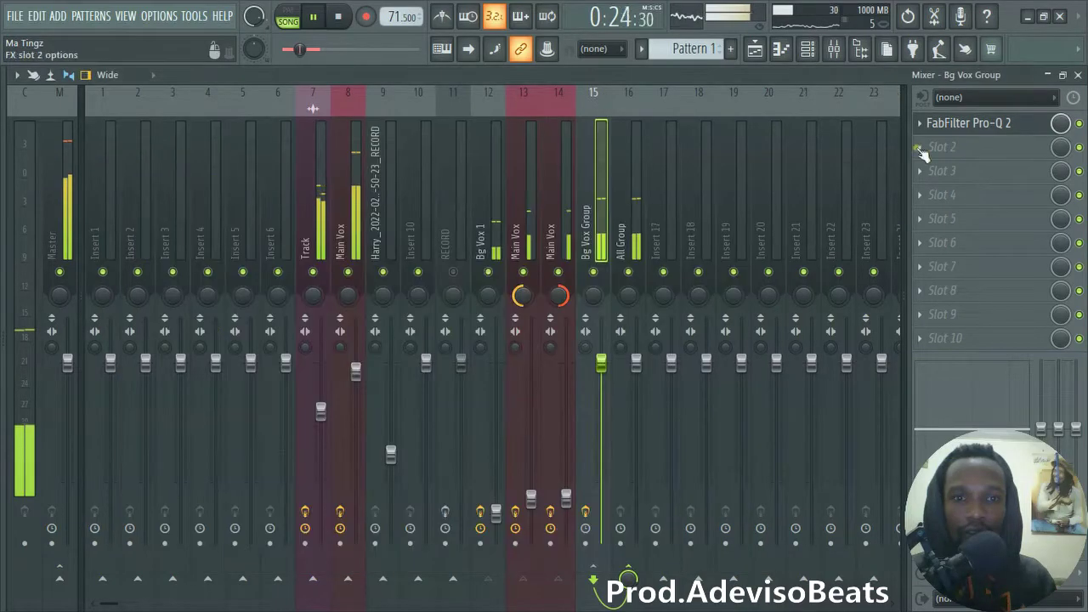
{"action": "key", "text": "space"}
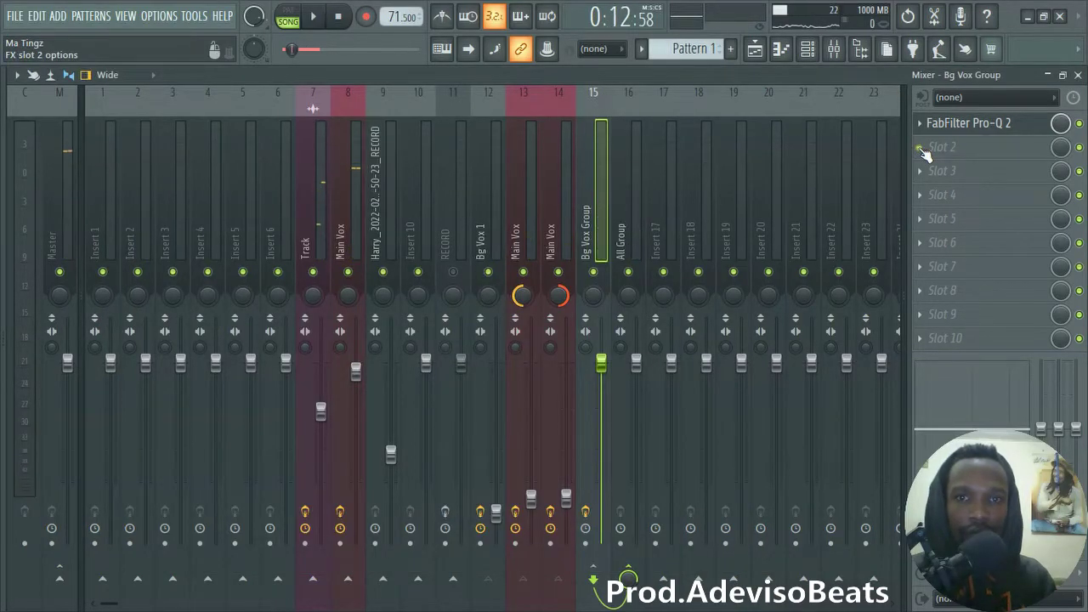
- Load Fruity Limiter into the second slot of Bg Vox Group and switch it to compressor mode
{"action": "left_click", "coordinate": [922, 148]}
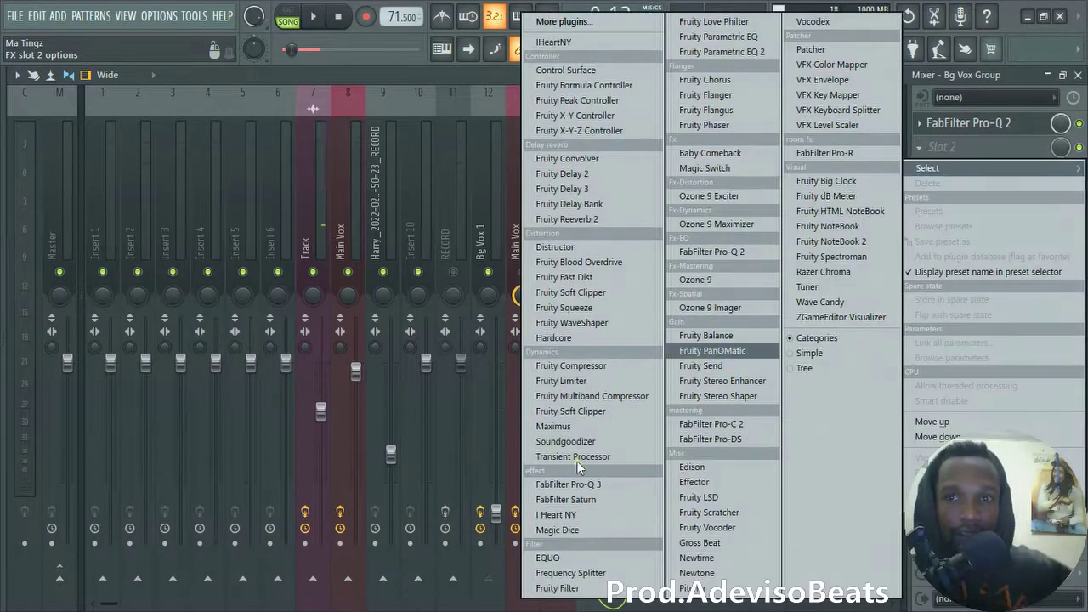
{"action": "left_click", "coordinate": [617, 382]}
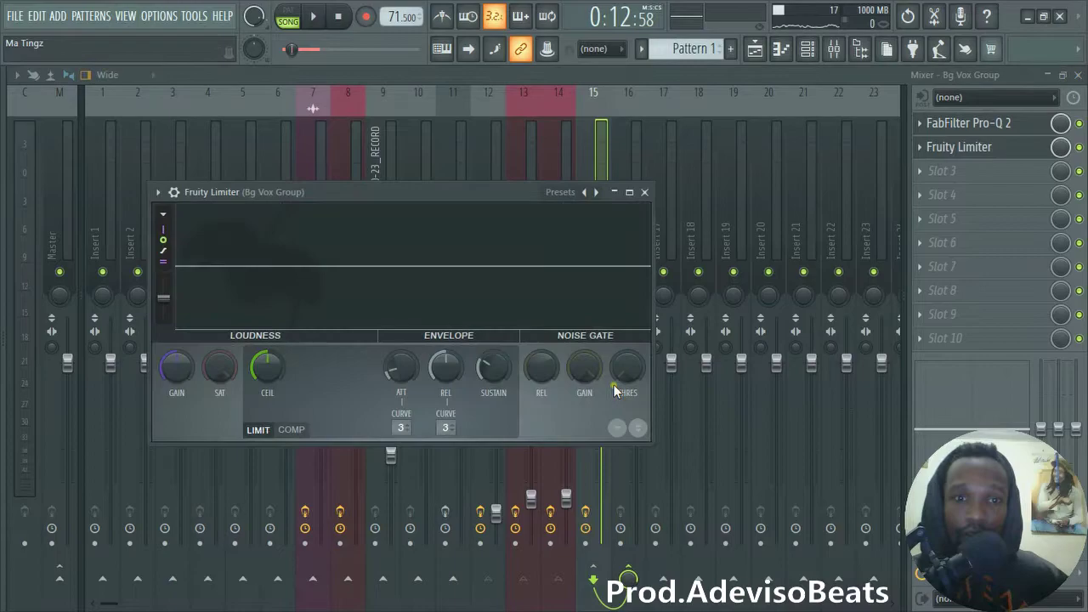
{"action": "left_click_drag", "start_coordinate": [412, 195], "coordinate": [502, 145]}
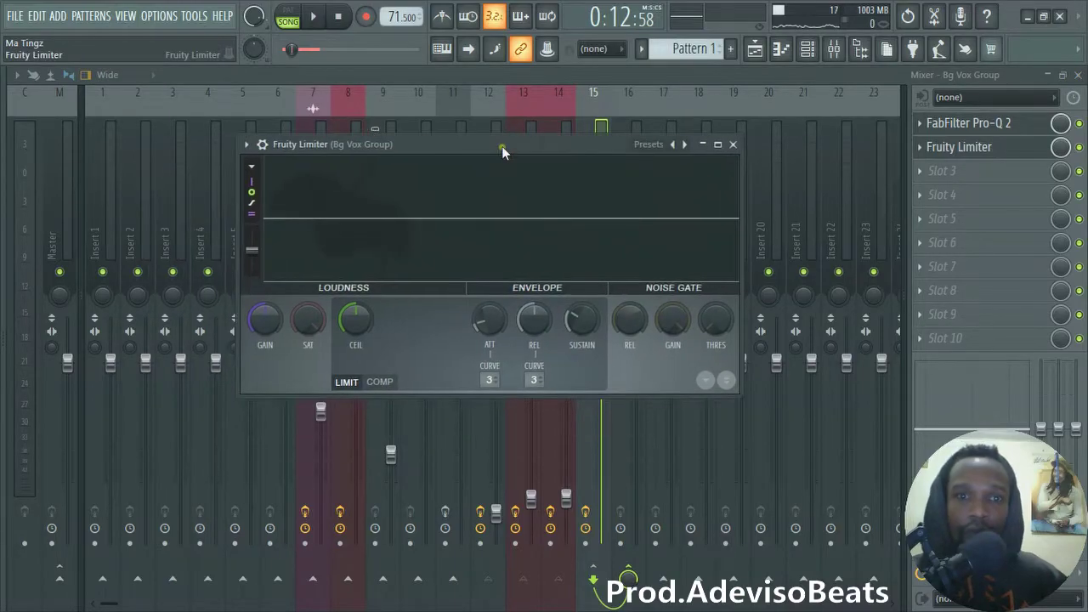
{"action": "left_click", "coordinate": [379, 382]}
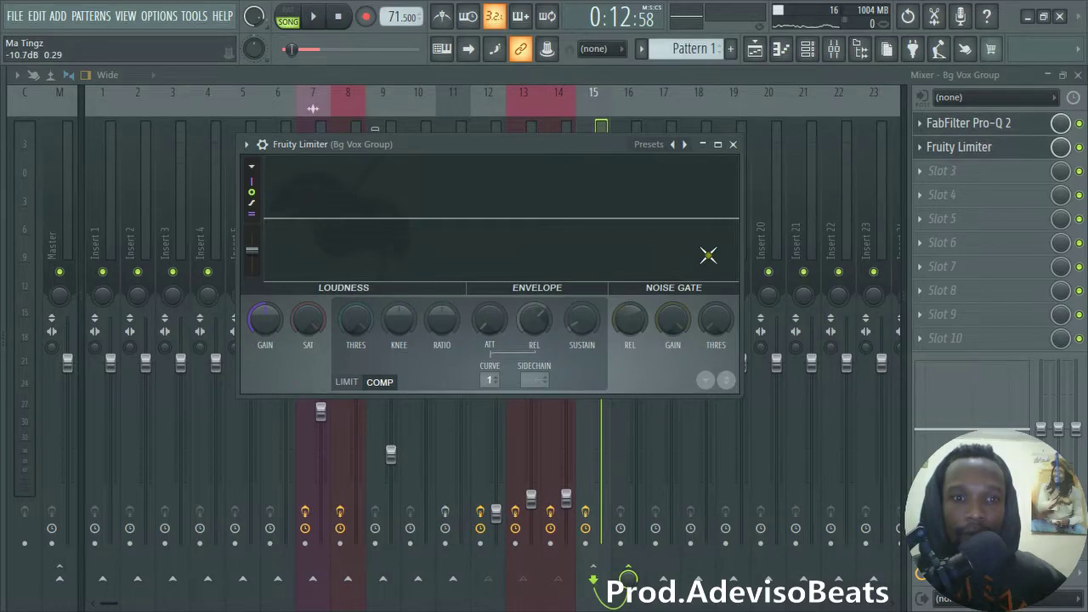
- Lower the Fruity Limiter compressor threshold to about -30 dB and increase its ratio while the song plays
{"action": "key", "text": "space"}
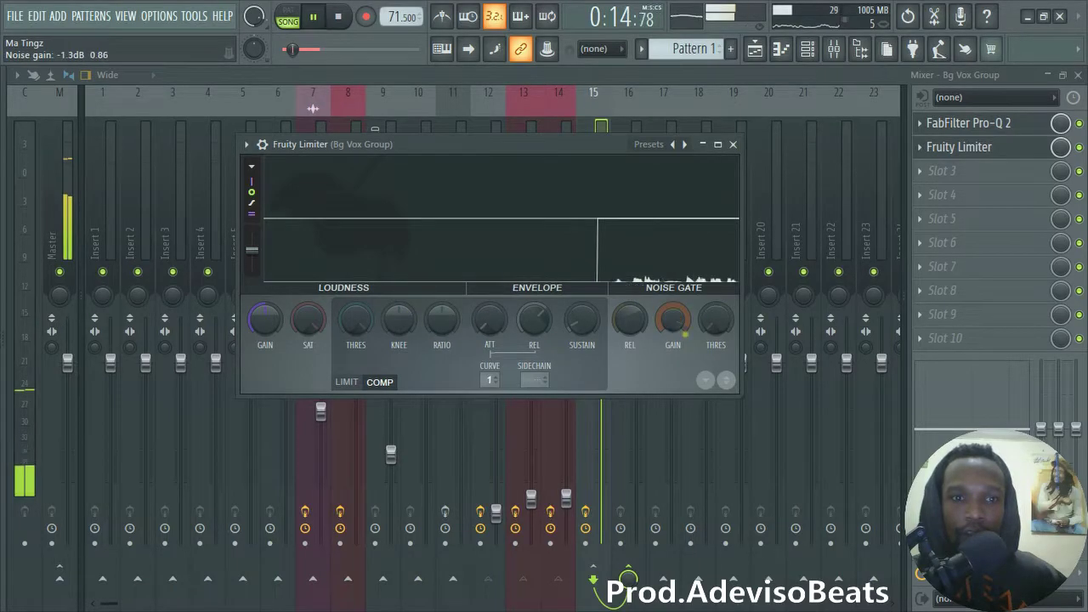
{"action": "left_click_drag", "start_coordinate": [685, 334], "coordinate": [685, 391]}
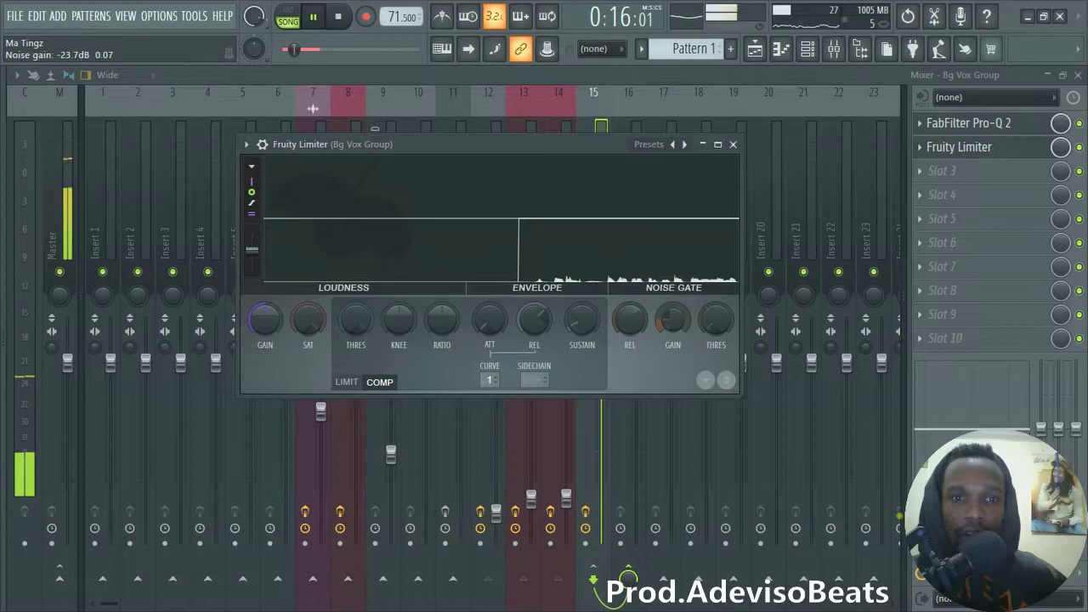
{"action": "left_click_drag", "start_coordinate": [356, 320], "coordinate": [361, 355]}
{"action": "key", "text": "space"}
{"action": "key", "text": "space"}
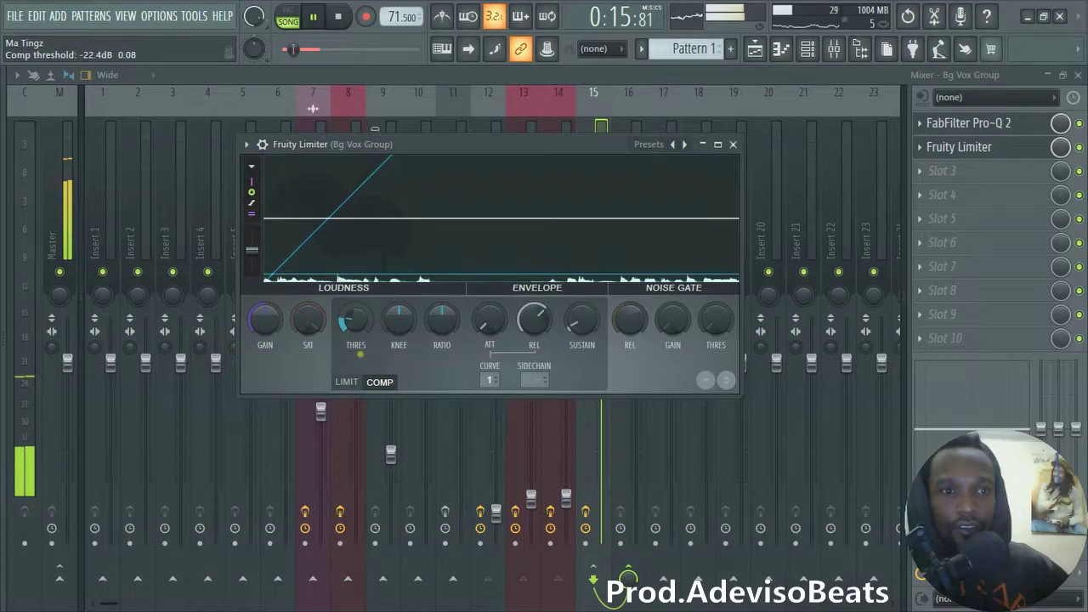
{"action": "left_click_drag", "start_coordinate": [442, 320], "coordinate": [442, 293]}
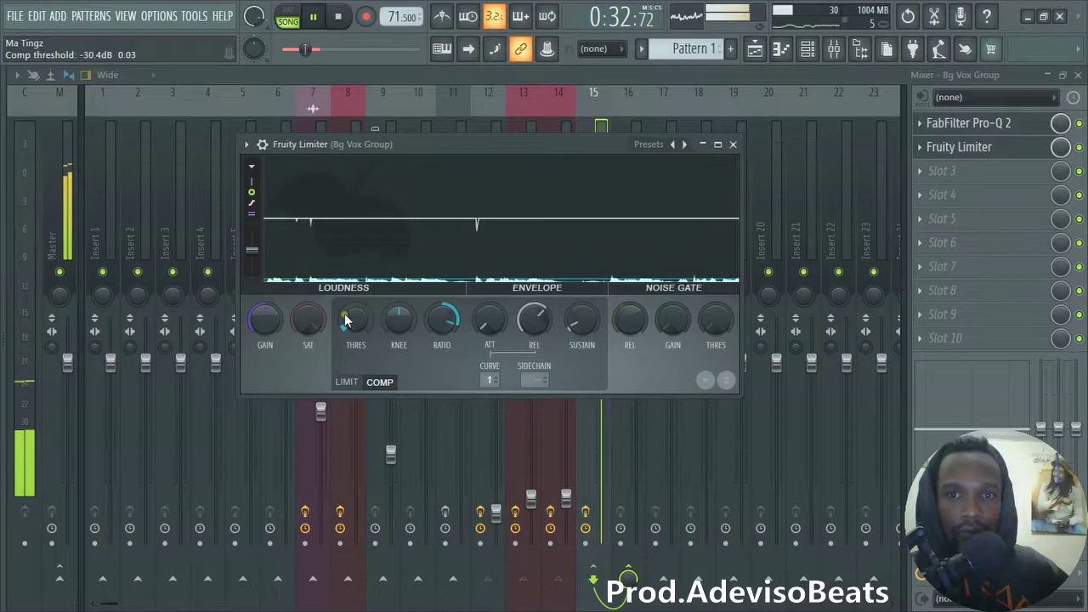
- Raise the Main Vox faders on tracks 13 and 14 to matching levels, with track 14 at about -14.2 dB
{"action": "left_click_drag", "start_coordinate": [557, 149], "coordinate": [946, 146]}
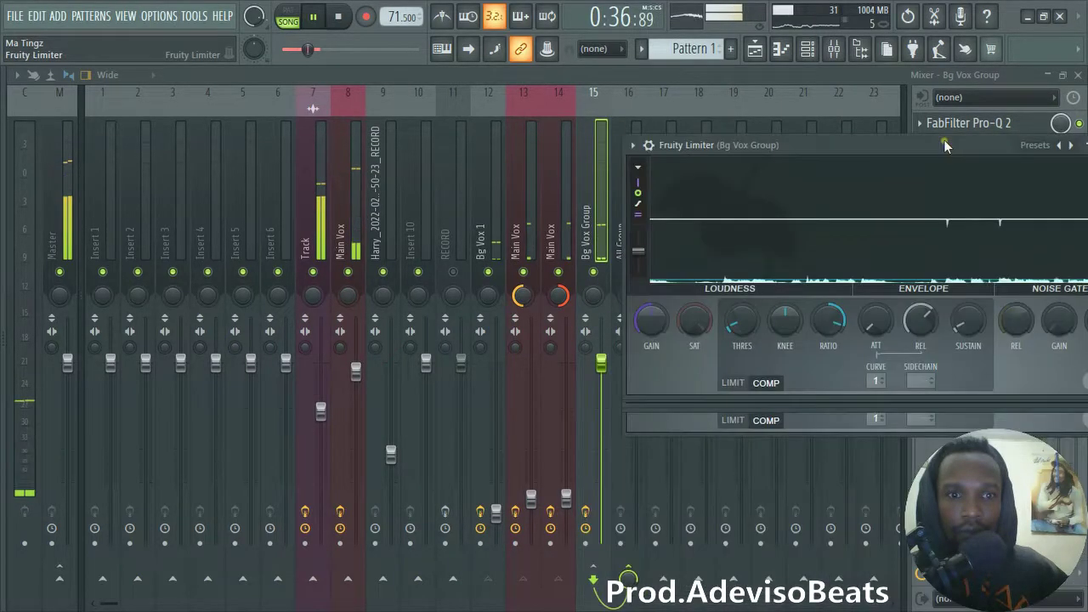
{"action": "left_click_drag", "start_coordinate": [945, 147], "coordinate": [946, 142]}
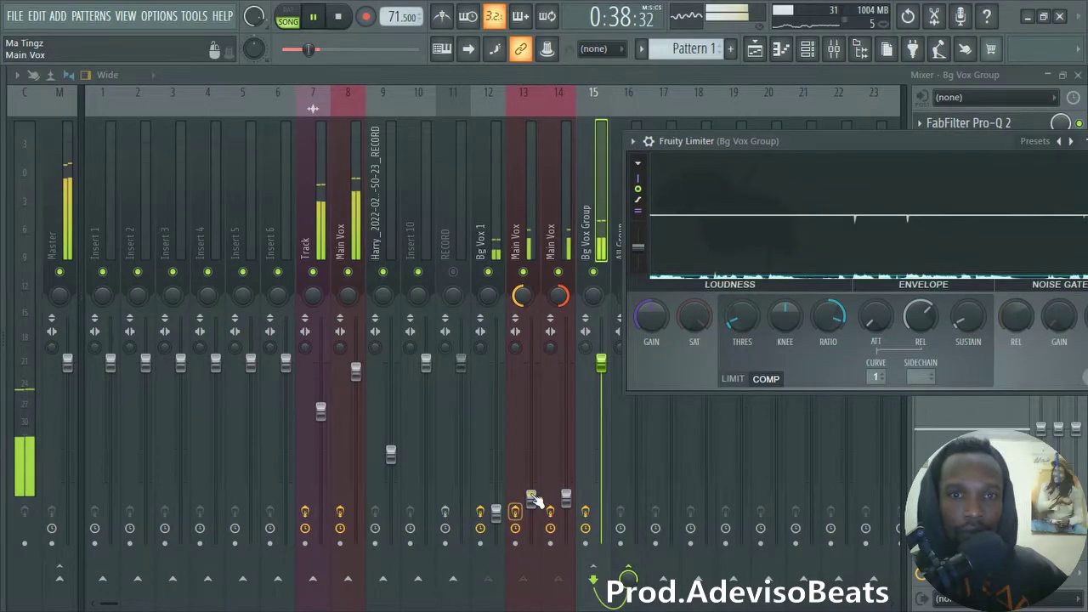
{"action": "left_click_drag", "start_coordinate": [531, 498], "coordinate": [531, 470]}
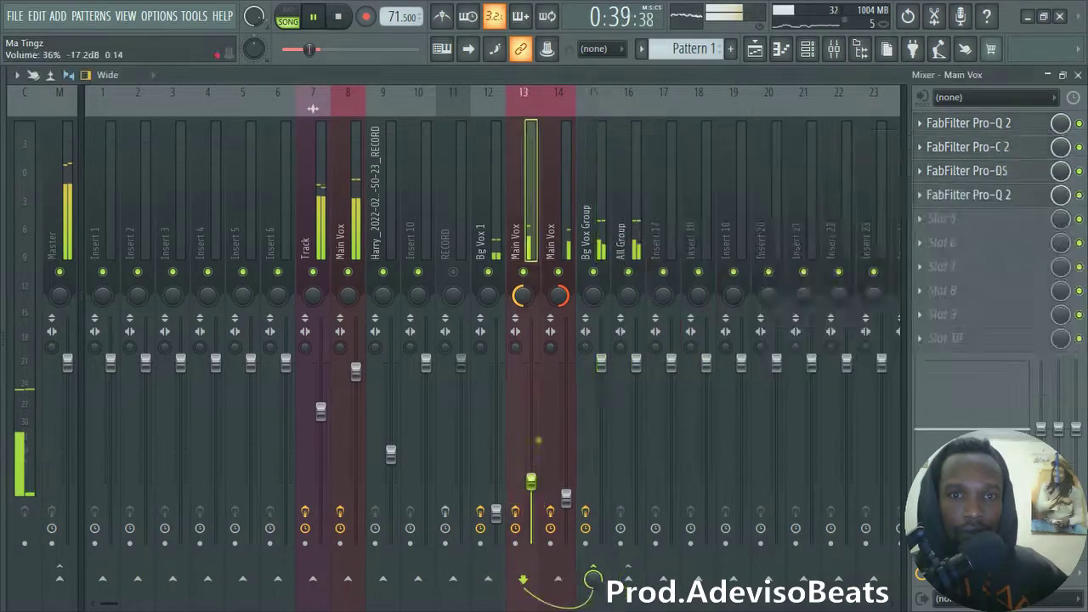
{"action": "left_click", "coordinate": [566, 498]}
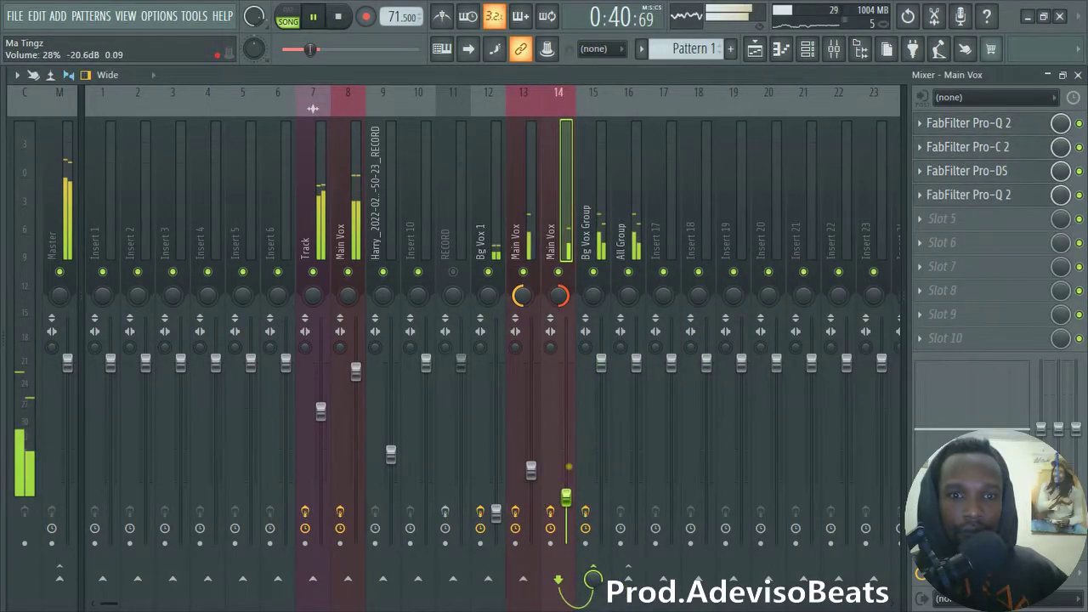
{"action": "left_click_drag", "start_coordinate": [566, 497], "coordinate": [567, 466]}
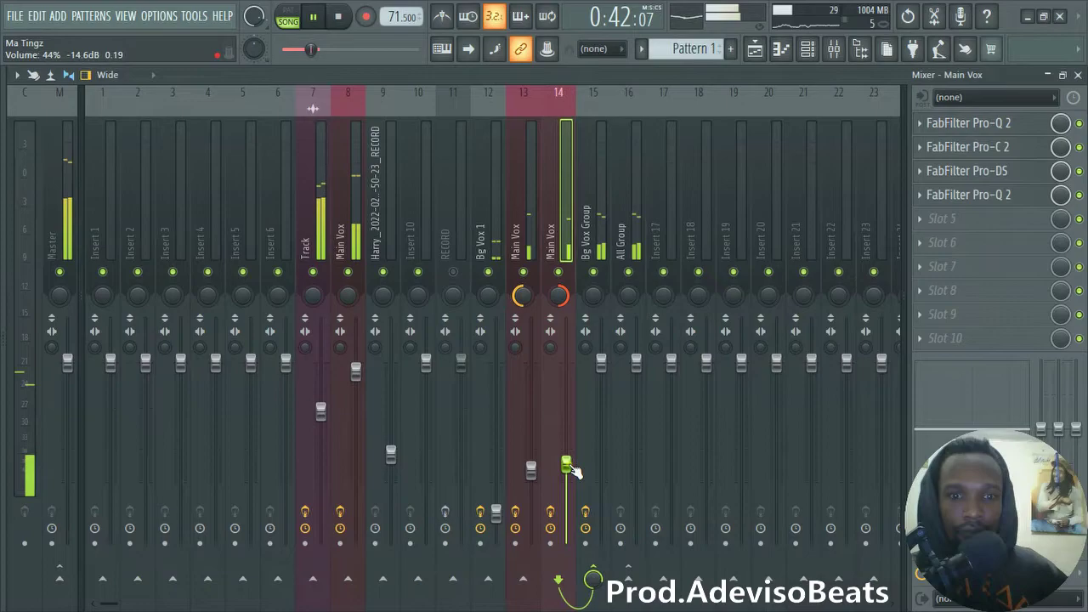
{"action": "left_click_drag", "start_coordinate": [531, 470], "coordinate": [566, 463]}
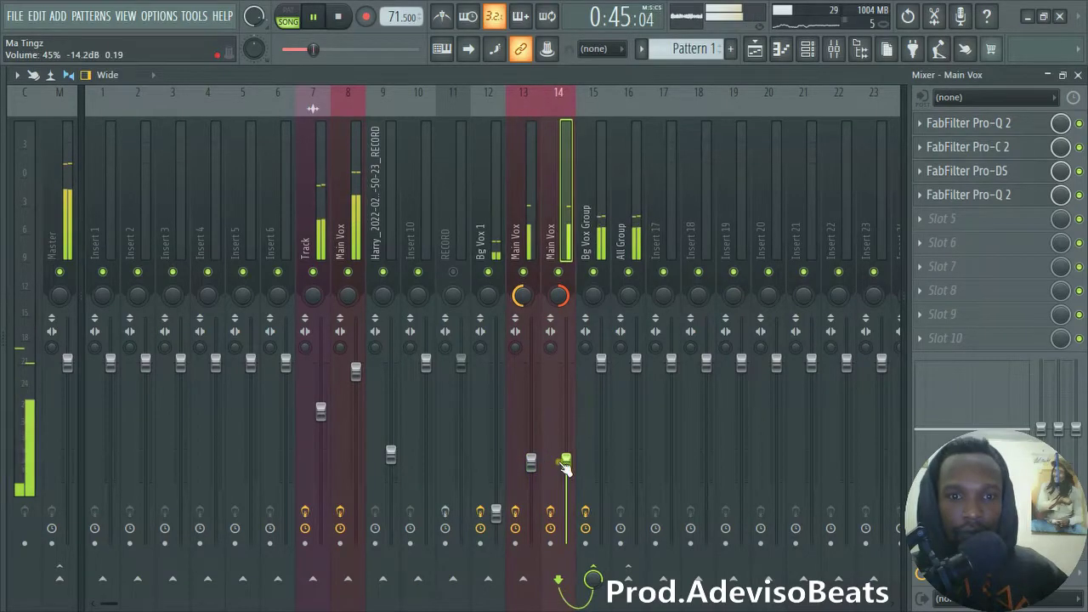
- Reopen the Bg Vox Group Fruity Limiter, set its compressor threshold to about -23 dB, and close it
{"action": "left_click", "coordinate": [592, 239]}
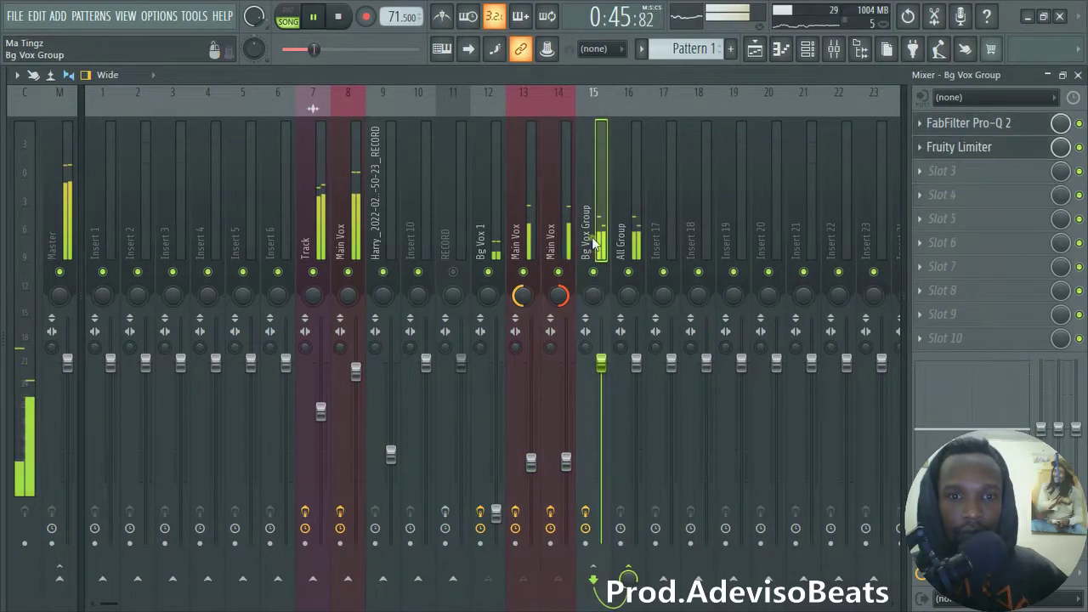
{"action": "left_click", "coordinate": [985, 150]}
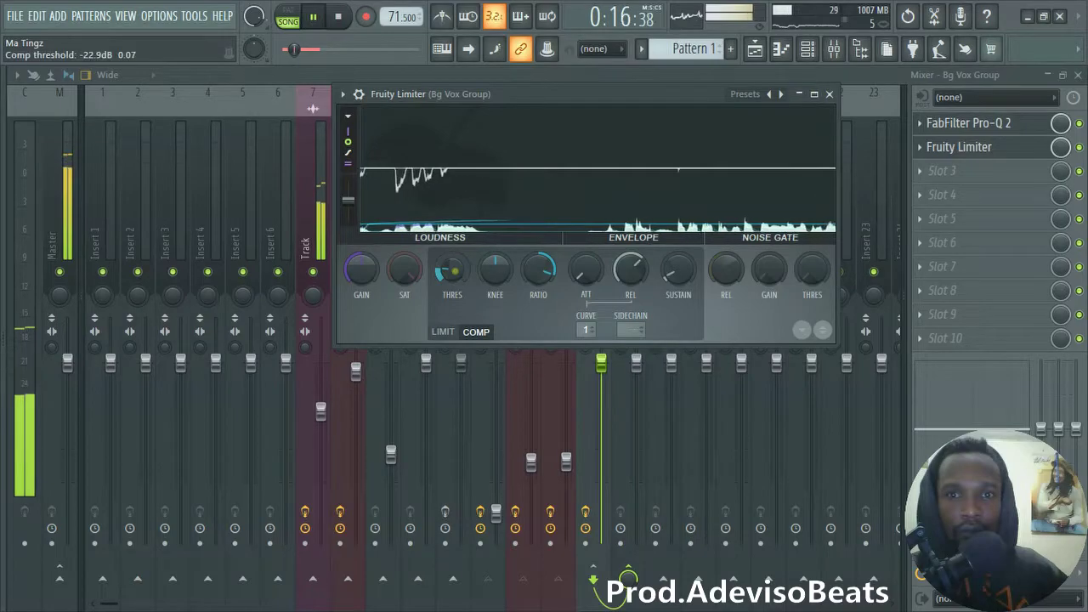
{"action": "mouse_move", "coordinate": [455, 271]}
{"action": "left_mouse_down"}
{"action": "mouse_move", "coordinate": [460, 263]}
{"action": "mouse_move", "coordinate": [460, 273]}
{"action": "left_mouse_up"}
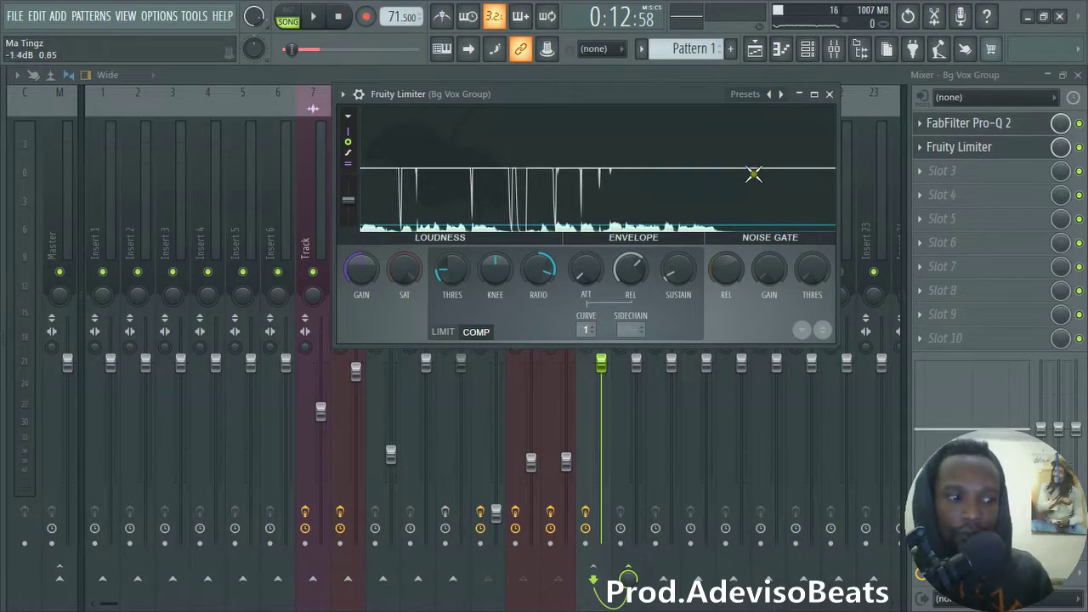
{"action": "left_click_drag", "start_coordinate": [633, 96], "coordinate": [581, 92]}
{"action": "left_click", "coordinate": [778, 90]}
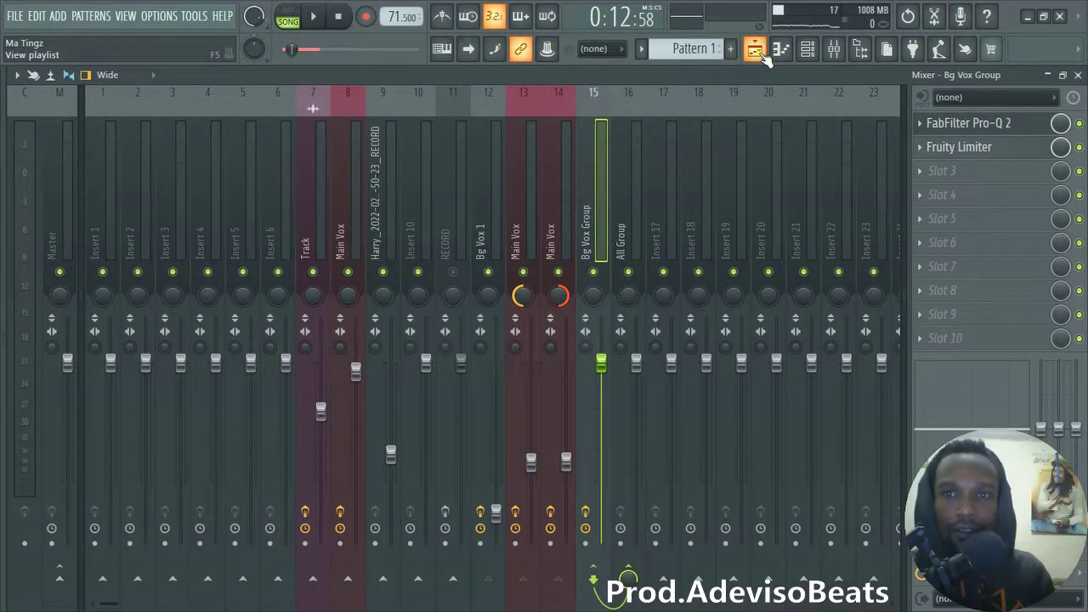
- Load FabFilter Pro-C 2 into the first slot of the All Group track and choose its Control bM vocal preset
{"action": "left_click", "coordinate": [624, 207]}
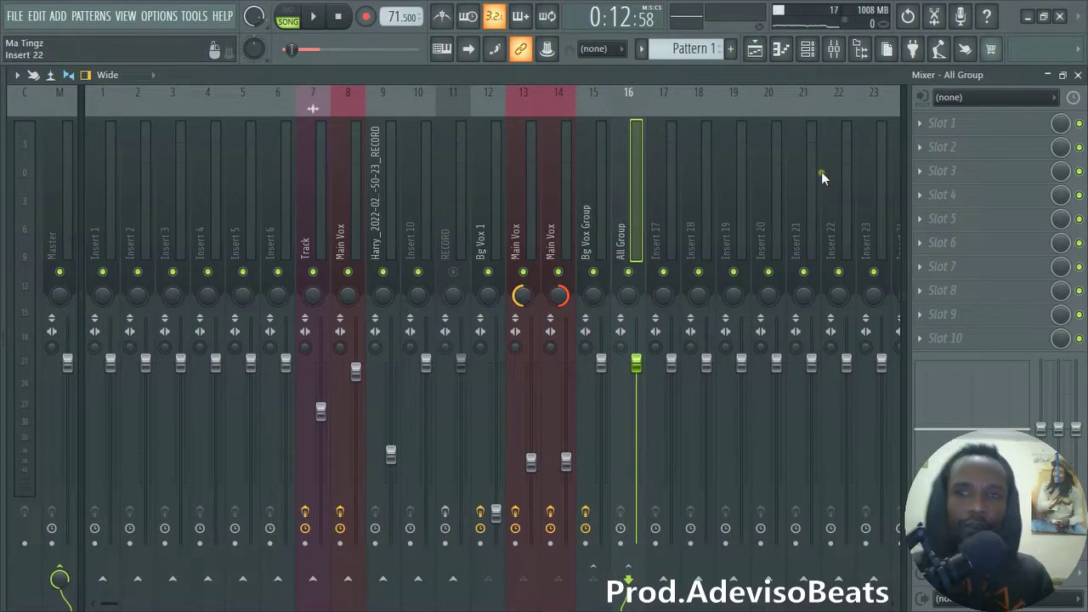
{"action": "left_click", "coordinate": [925, 124]}
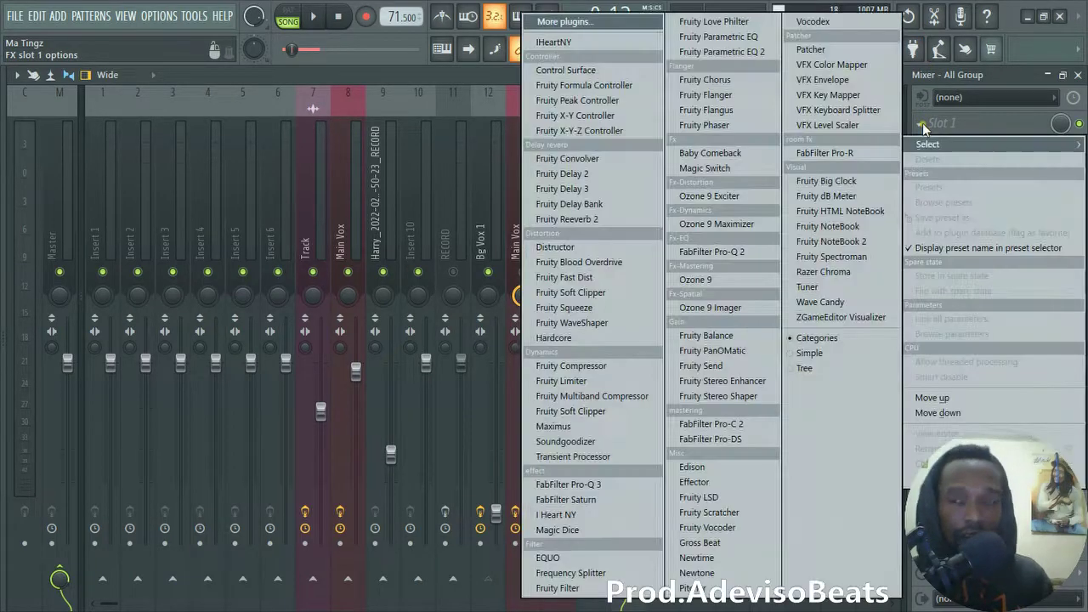
{"action": "left_click", "coordinate": [721, 425]}
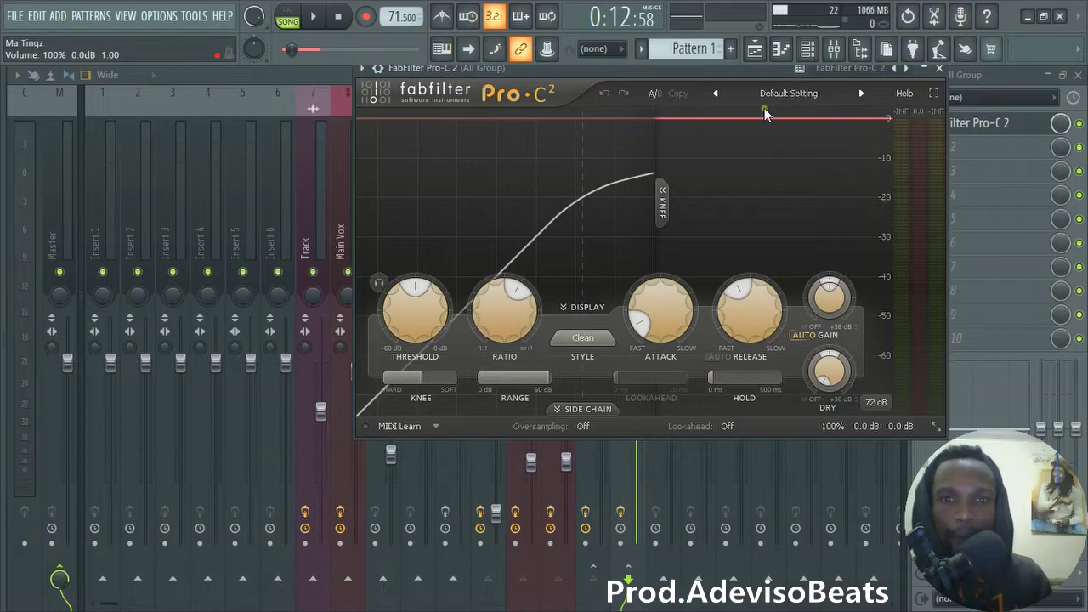
{"action": "left_click", "coordinate": [787, 94]}
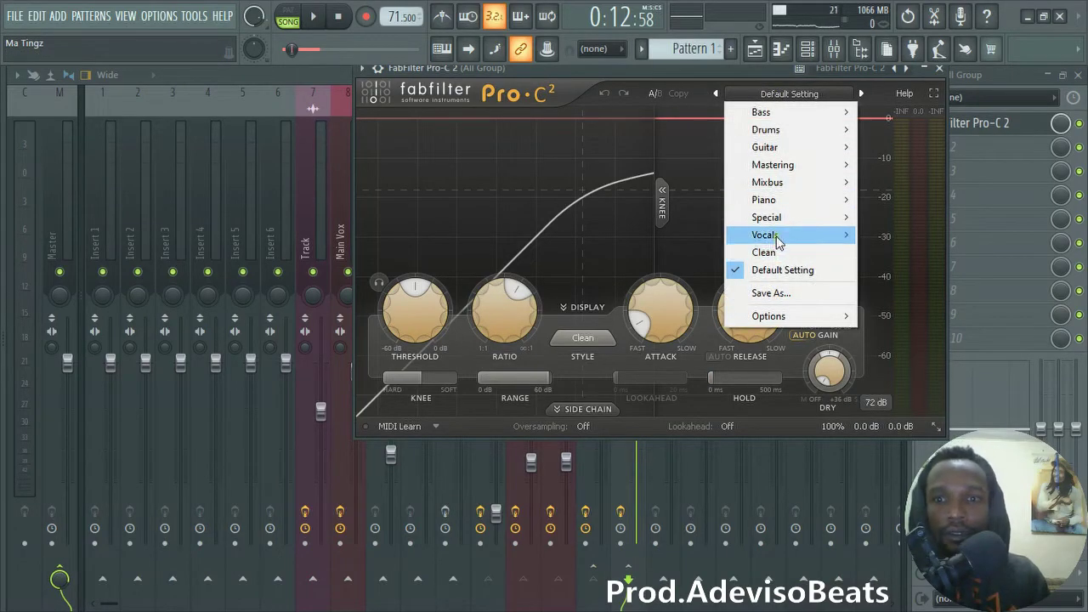
{"action": "mouse_move", "coordinate": [770, 235]}
{"action": "left_click", "coordinate": [893, 272]}
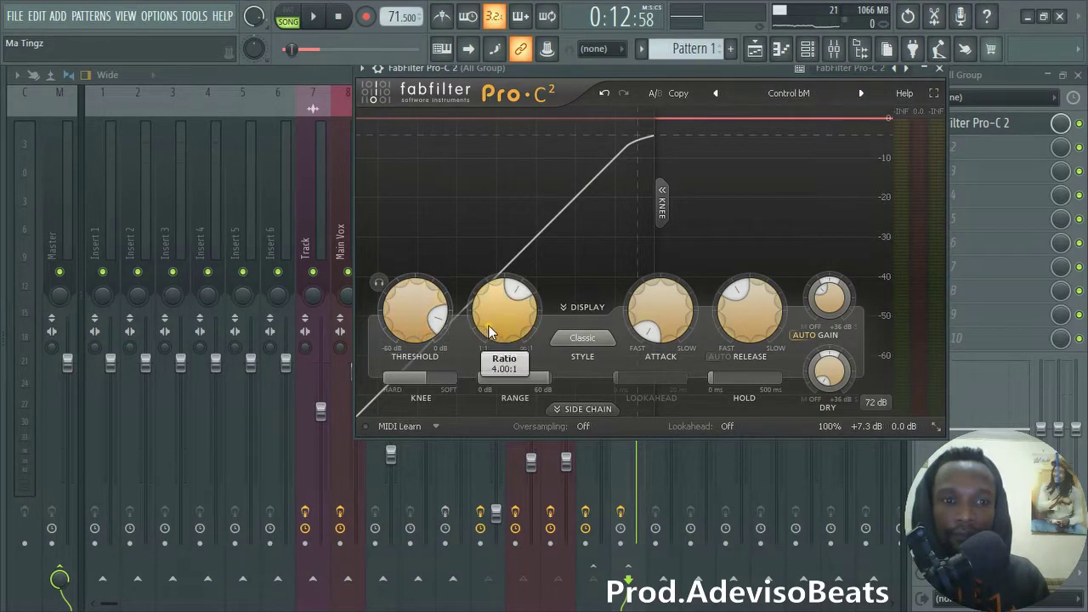
- Set the Pro-C 2 threshold to -20 dB and its ratio to about 2.09:1 while auditioning the song
{"action": "left_click_drag", "start_coordinate": [406, 347], "coordinate": [470, 351]}
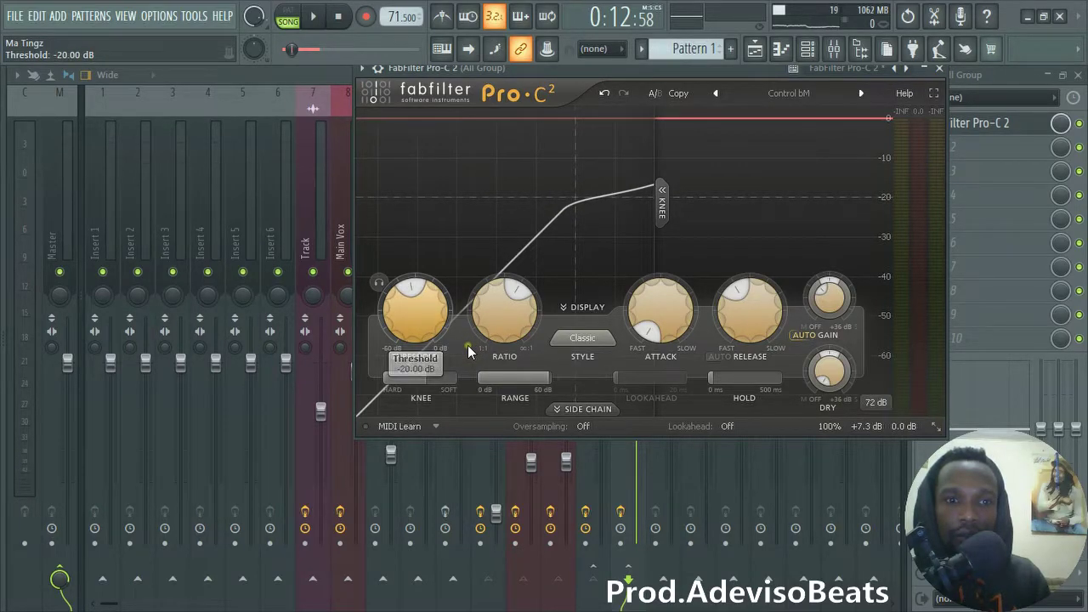
{"action": "key", "text": "space"}
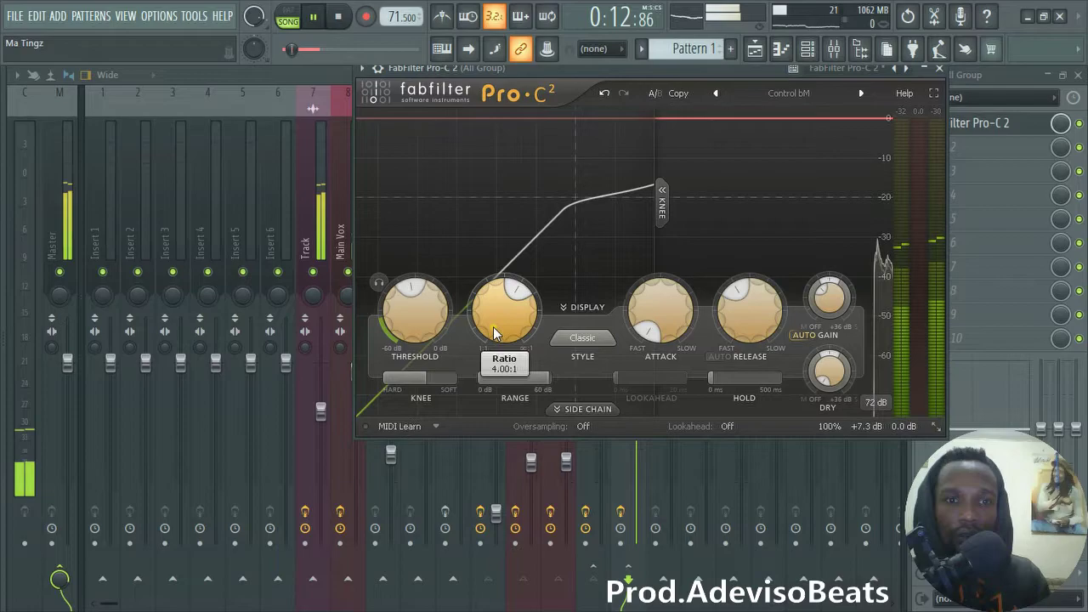
{"action": "left_click_drag", "start_coordinate": [496, 333], "coordinate": [532, 349]}
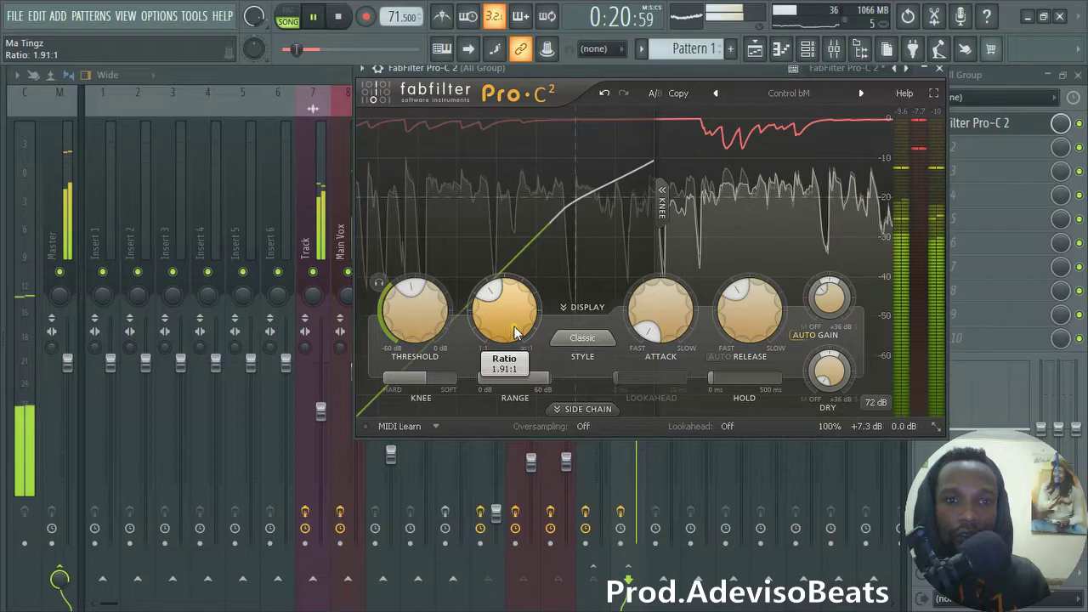
{"action": "double_click", "coordinate": [518, 340]}
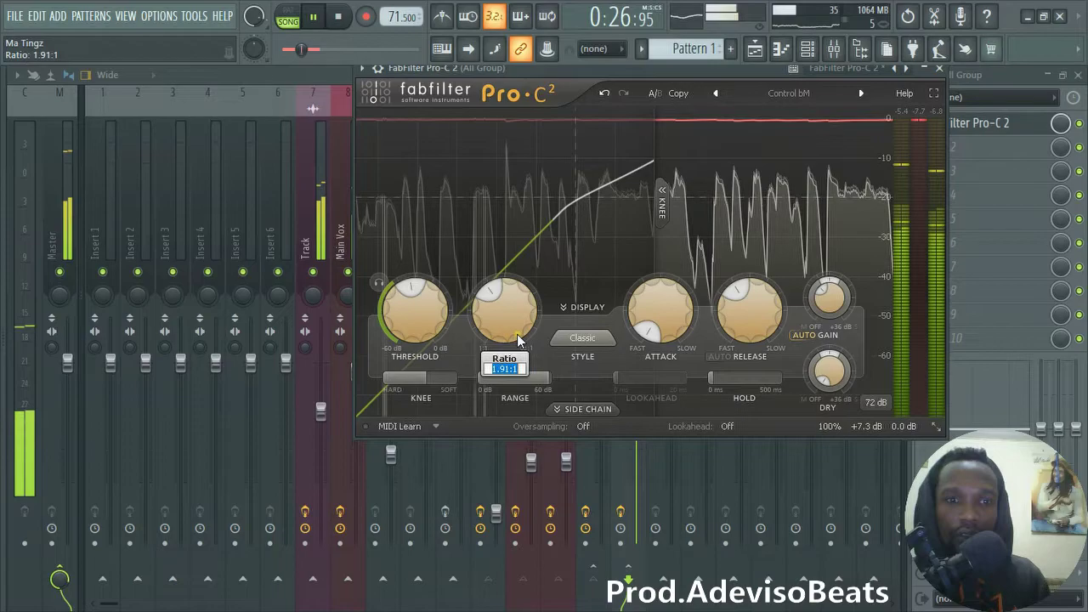
{"action": "type", "text": "2:"}
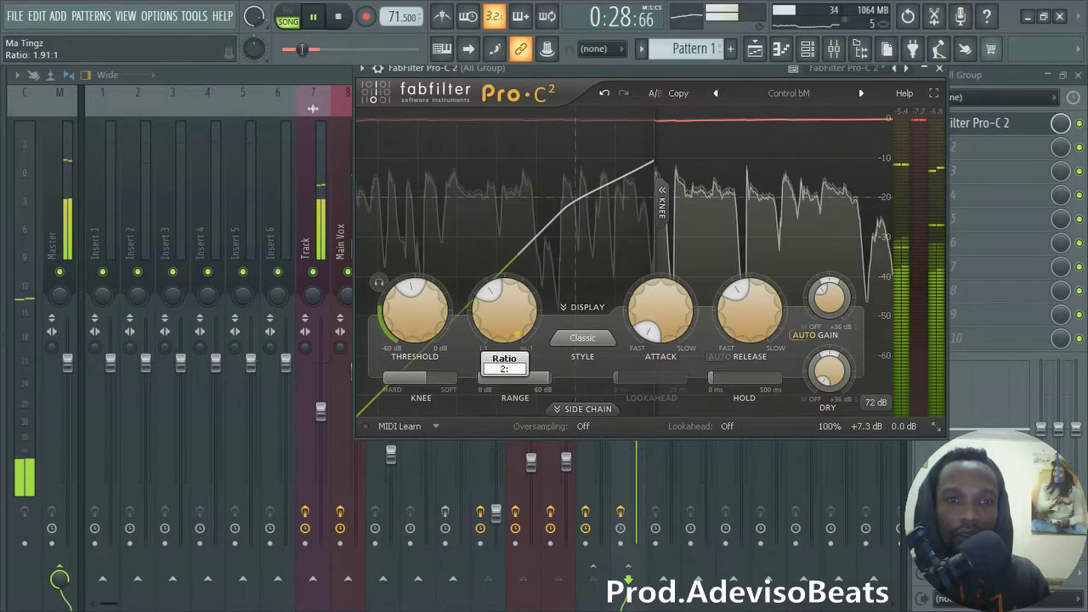
{"action": "type", "text": "2"}
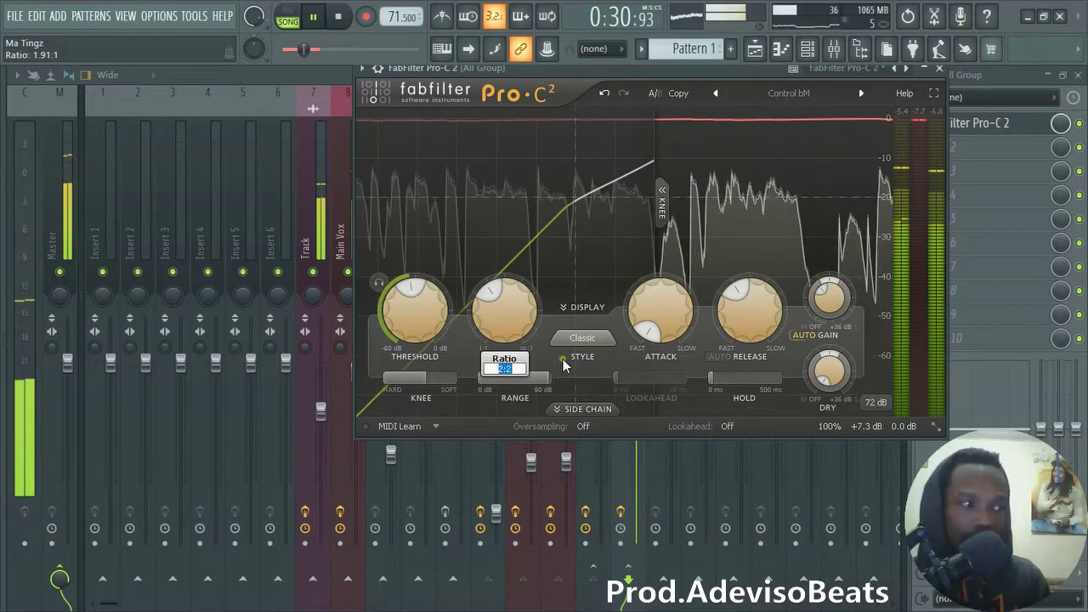
{"action": "key", "text": "Return"}
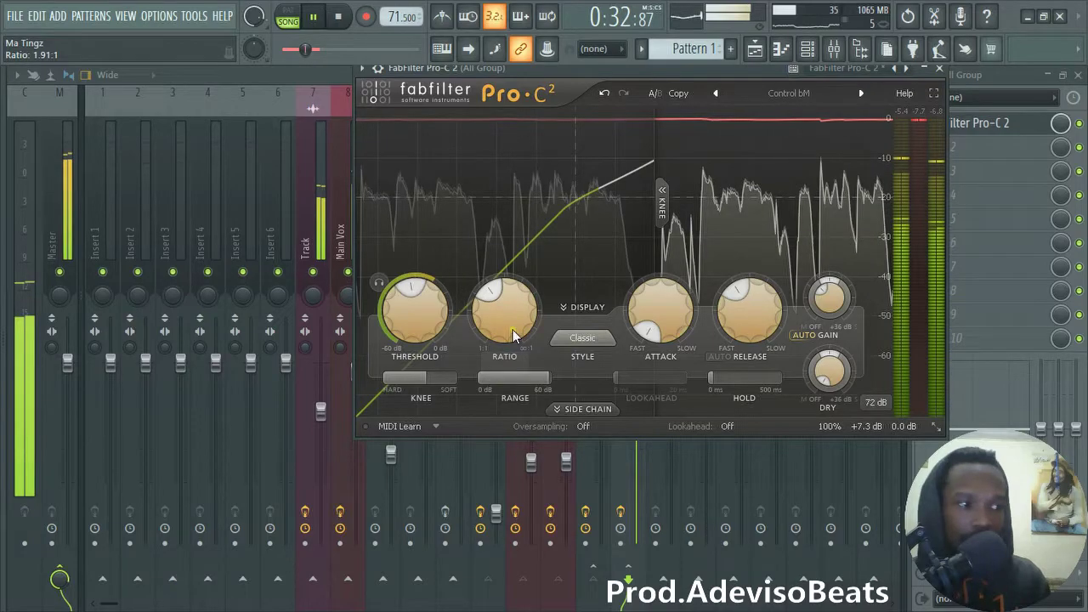
{"action": "mouse_move", "coordinate": [521, 330]}
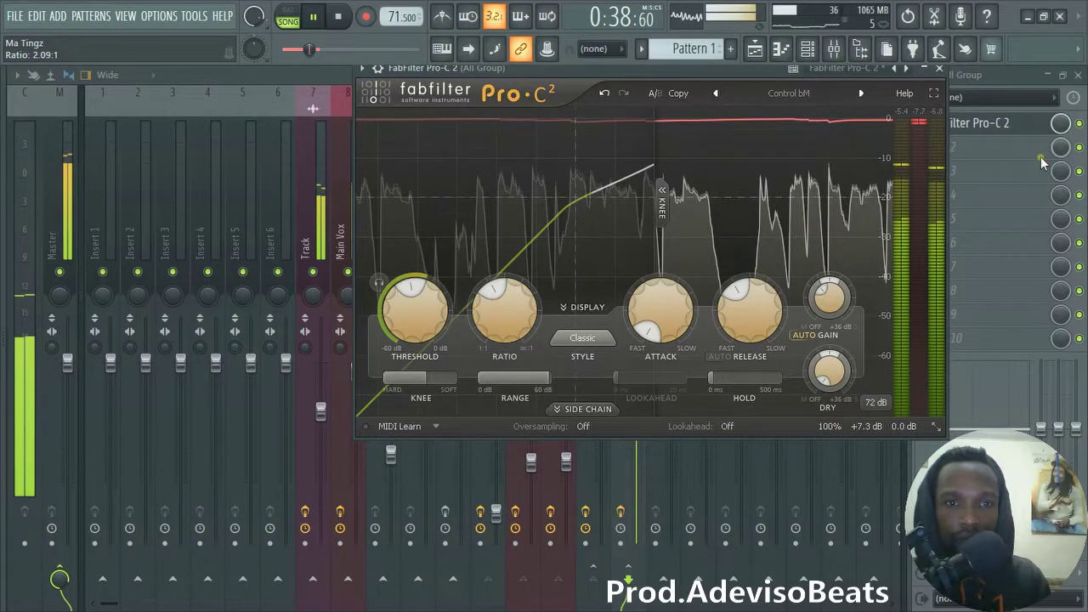
{"action": "key", "text": "space"}
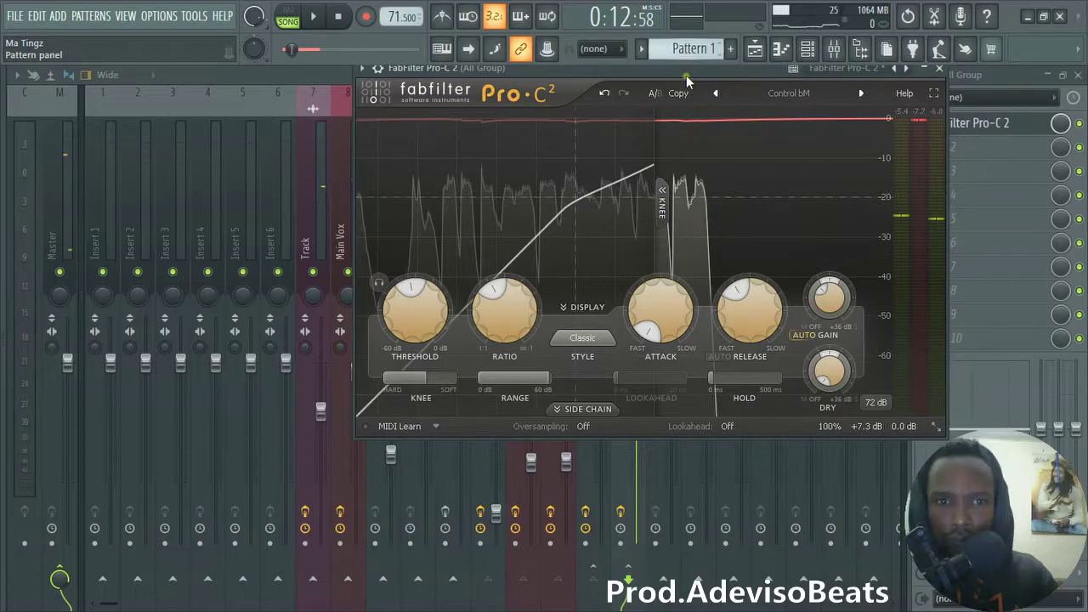
- Shorten the Pro-C 2 release, audition it briefly, and move the plugin window clear of the mixer's effect slots
{"action": "left_click_drag", "start_coordinate": [687, 81], "coordinate": [687, 112]}
{"action": "mouse_move", "coordinate": [747, 340]}
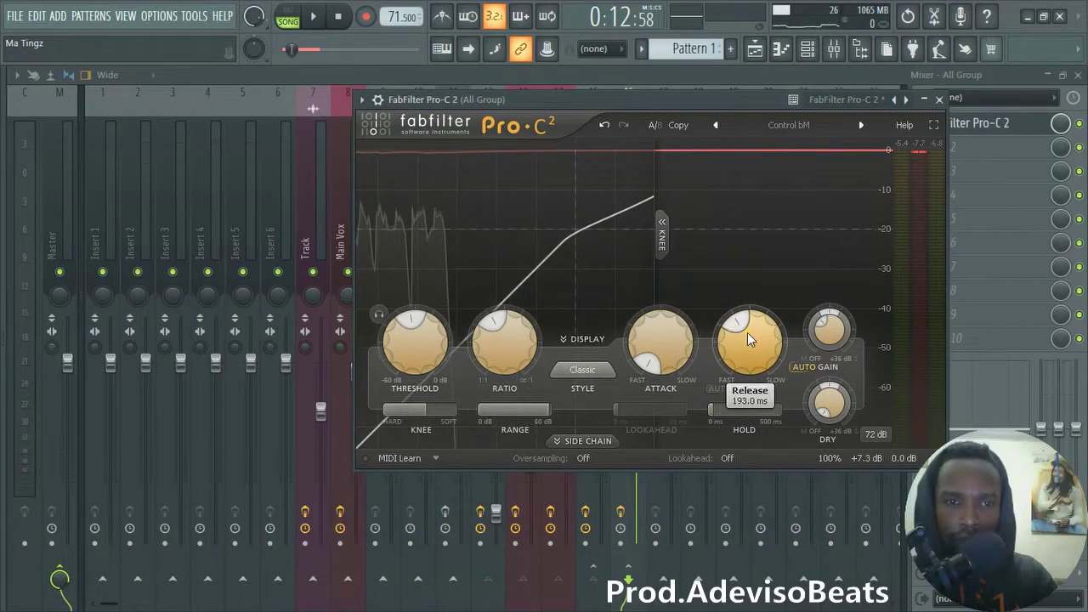
{"action": "left_click_drag", "start_coordinate": [748, 335], "coordinate": [746, 354]}
{"action": "key", "text": "space"}
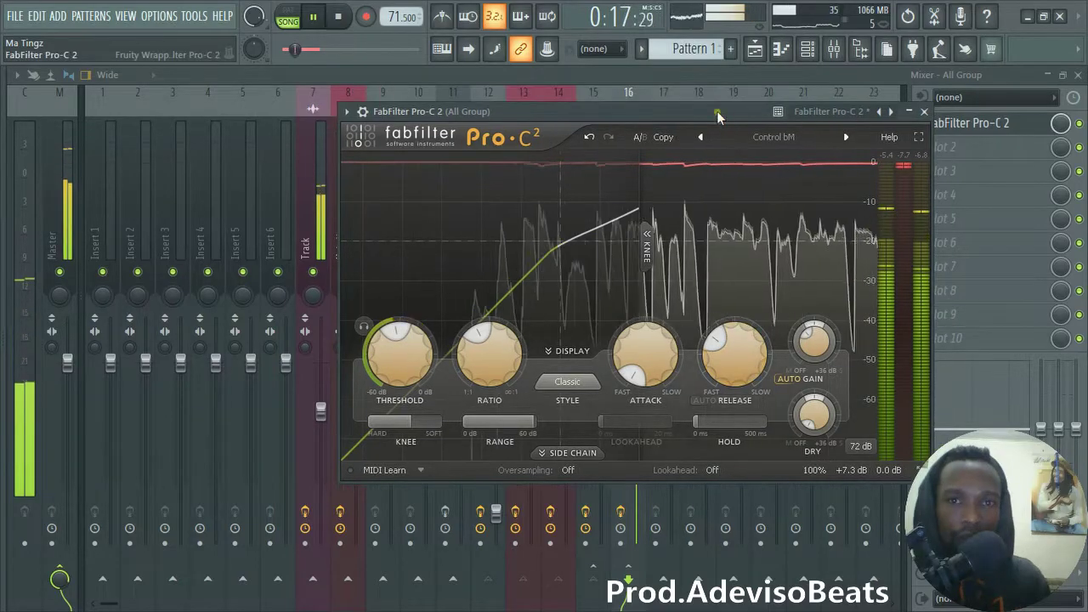
{"action": "key", "text": "space"}
{"action": "left_click_drag", "start_coordinate": [723, 112], "coordinate": [662, 122]}
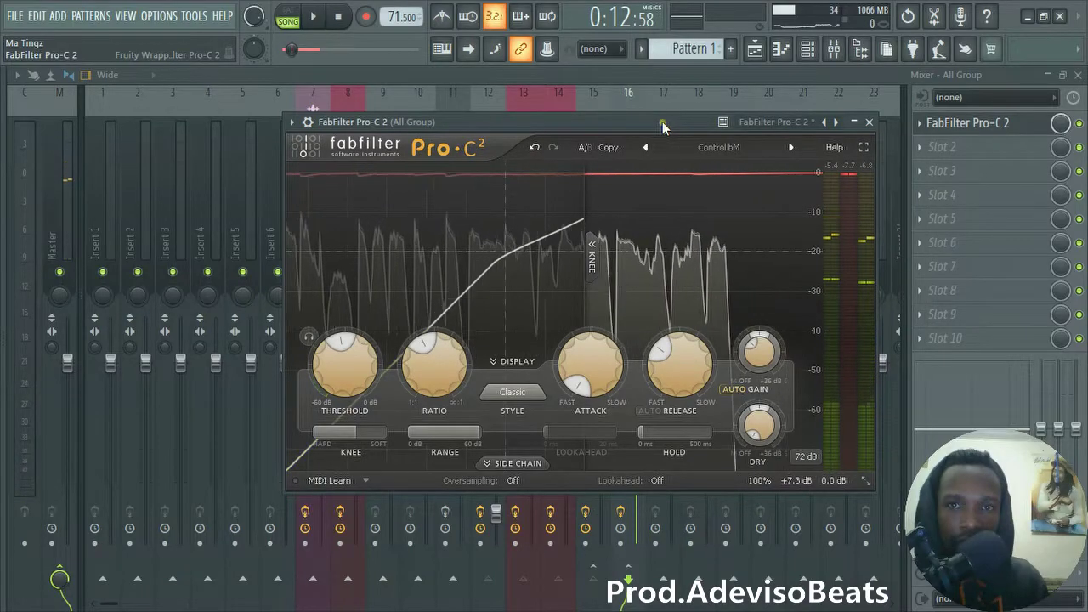
{"action": "left_click_drag", "start_coordinate": [660, 126], "coordinate": [638, 125]}
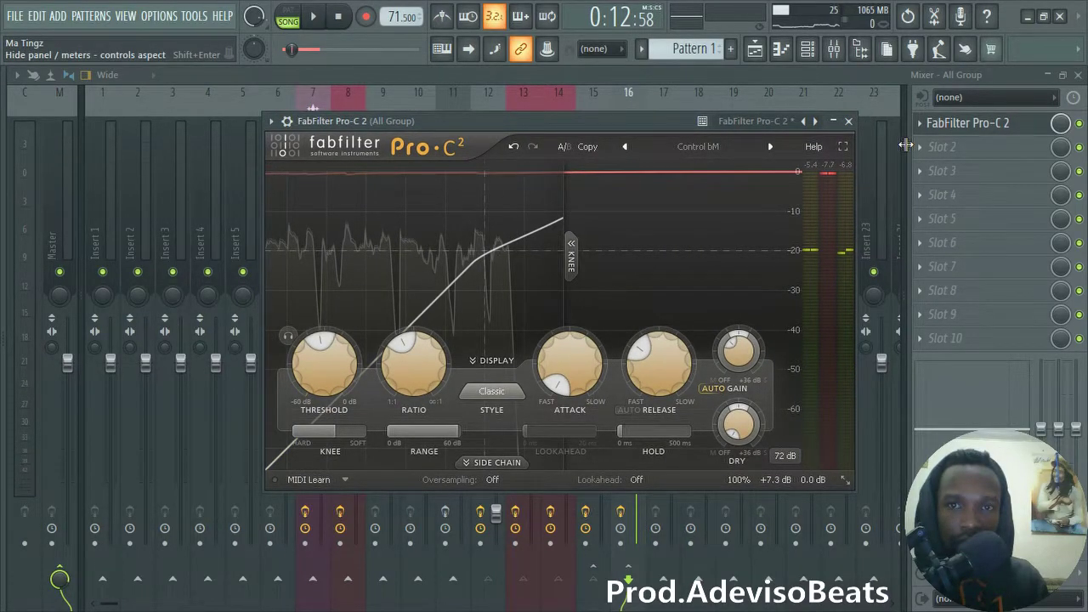
- Load FabFilter Pro-Q 2 into the second slot of All Group, add a Low Cut band at the low end, and audition it
{"action": "left_click", "coordinate": [920, 147]}
{"action": "left_click", "coordinate": [732, 249]}
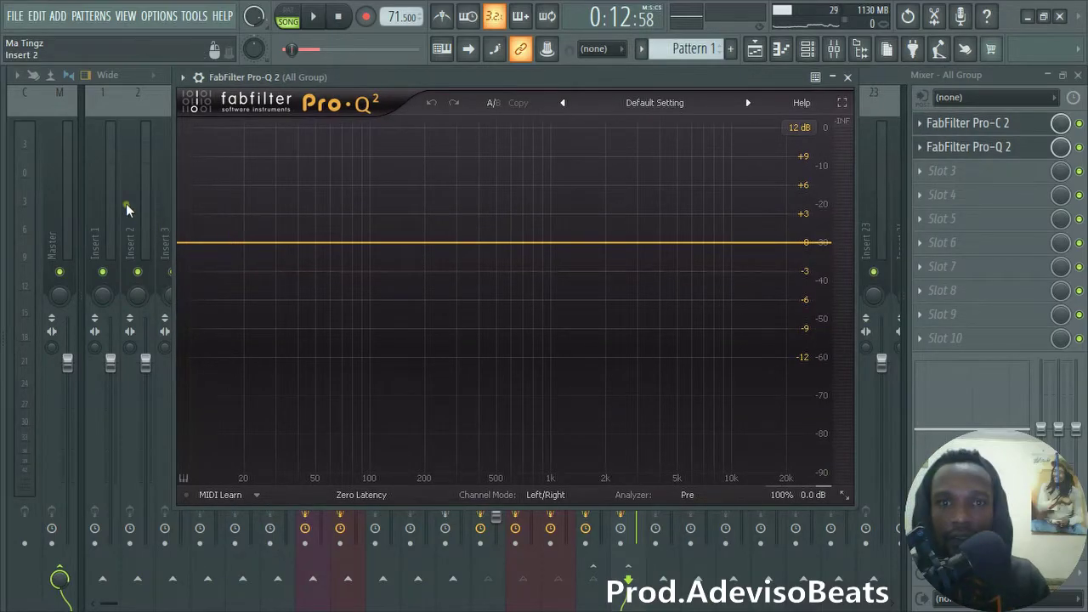
{"action": "left_click", "coordinate": [196, 246]}
{"action": "right_click", "coordinate": [197, 247]}
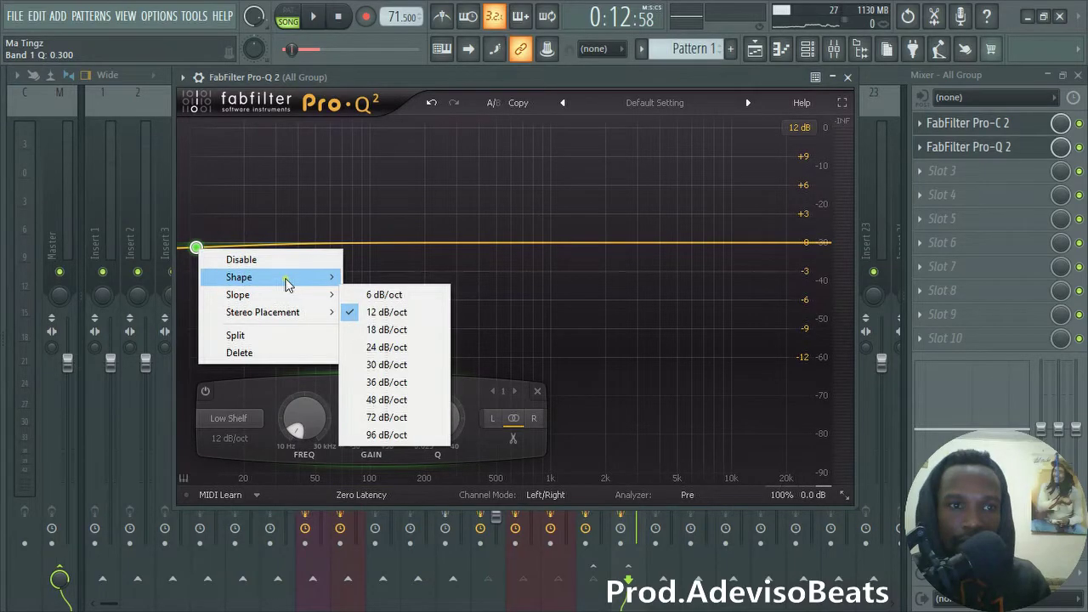
{"action": "mouse_move", "coordinate": [287, 277]}
{"action": "left_click", "coordinate": [411, 312]}
{"action": "key", "text": "space"}
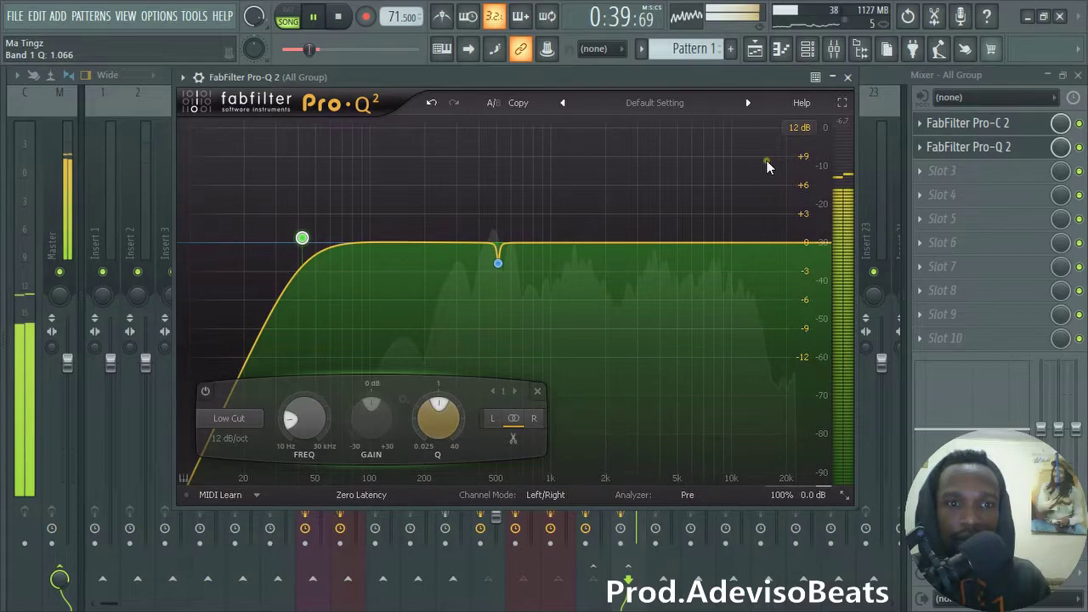
- Move the Pro-Q 2 high shelf down to about 3.3 kHz and set its gain to +2.15 dB while the song plays
{"action": "key", "text": "space"}
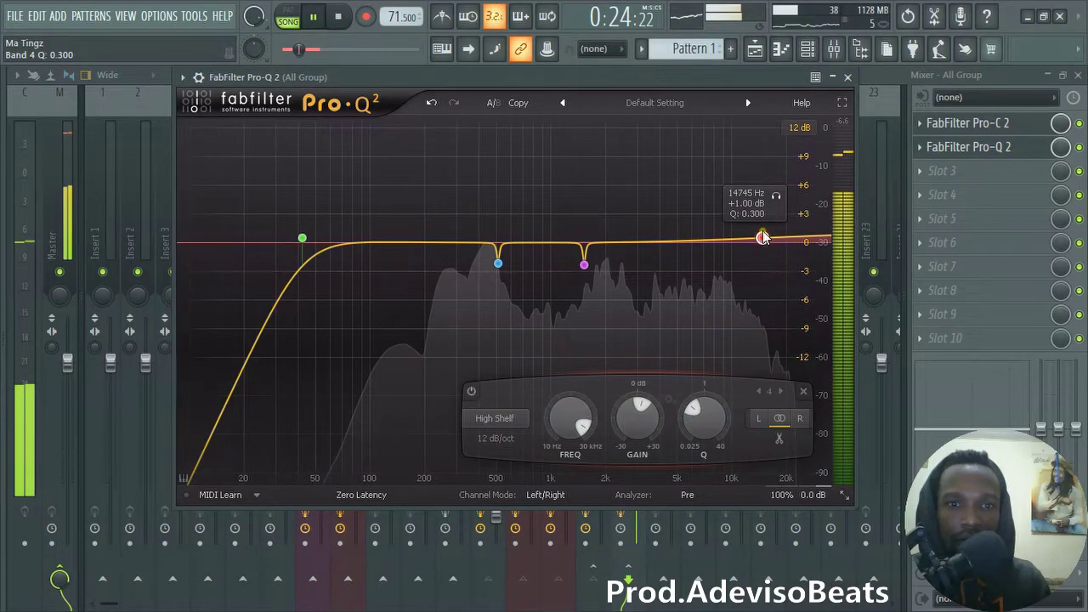
{"action": "right_click", "coordinate": [762, 238]}
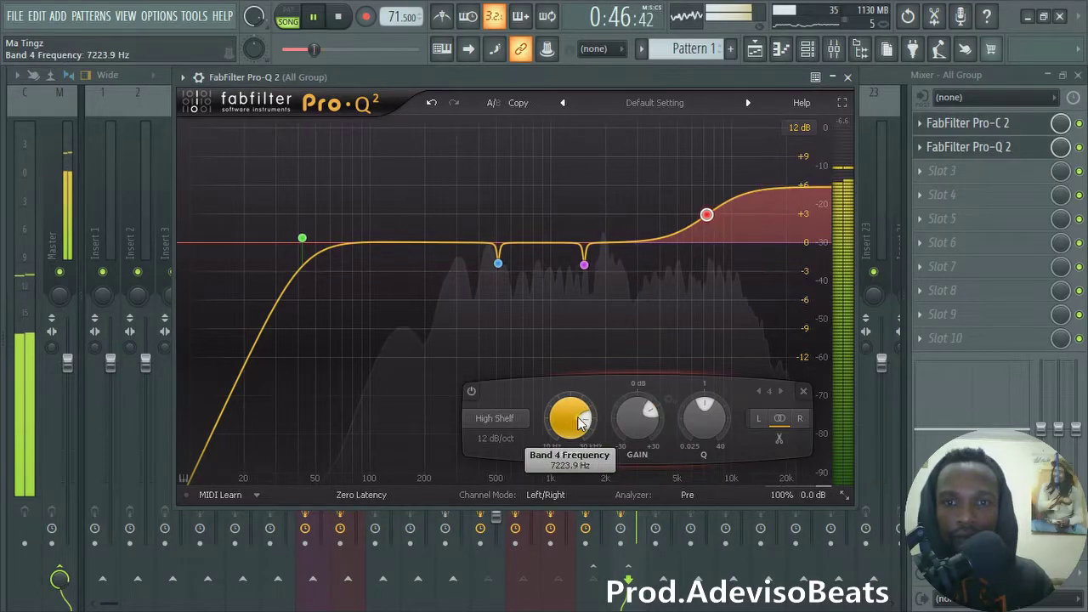
{"action": "left_click_drag", "start_coordinate": [580, 423], "coordinate": [575, 446]}
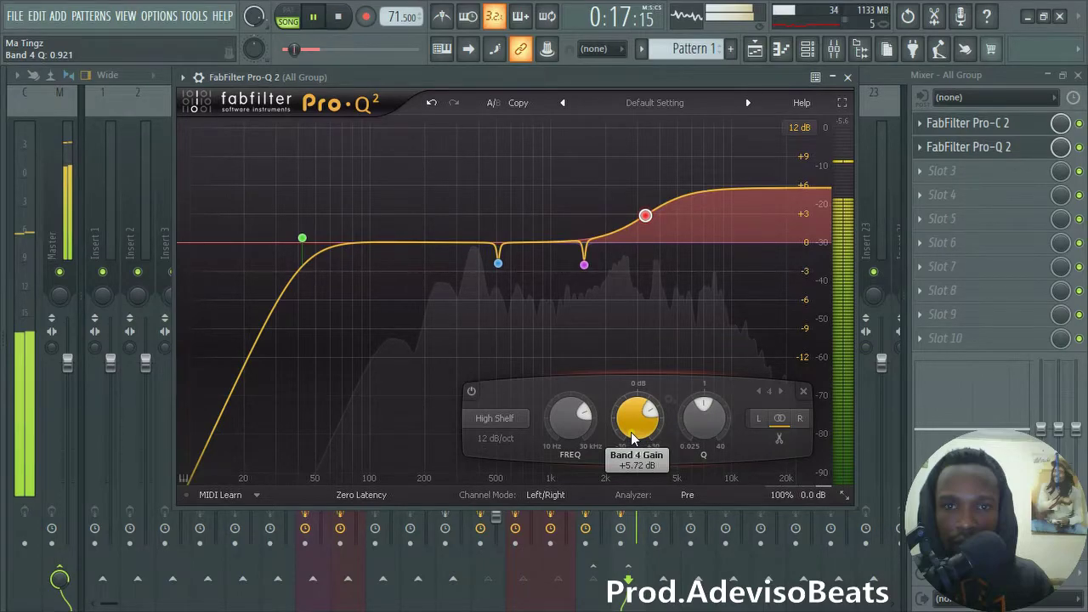
{"action": "scroll", "coordinate": [638, 417], "scroll_direction": "down", "scroll_amount": 5}
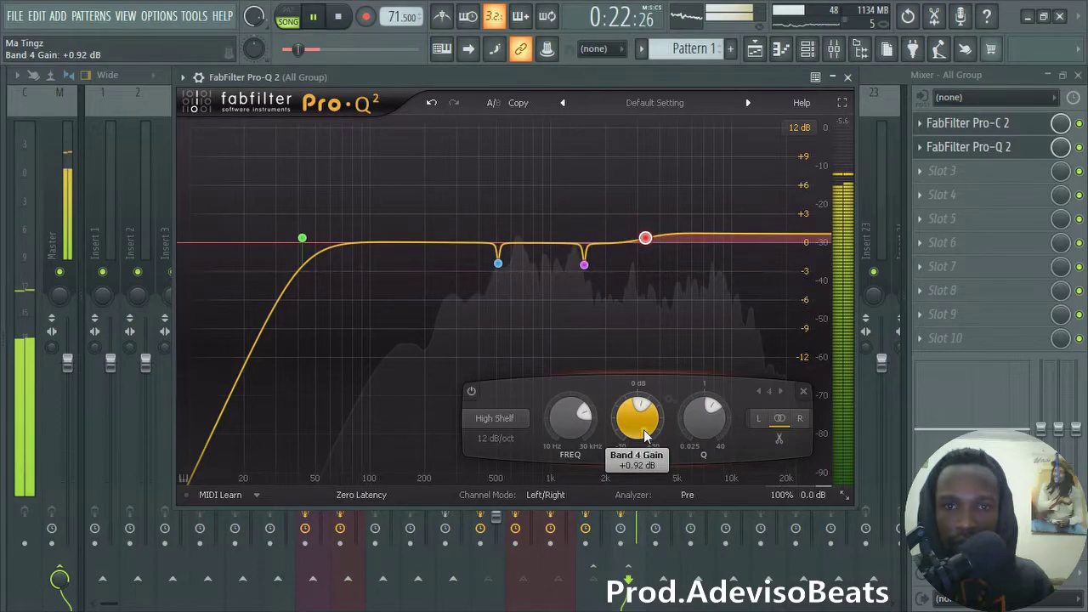
{"action": "left_click_drag", "start_coordinate": [644, 436], "coordinate": [655, 415]}
{"action": "key", "text": "space"}
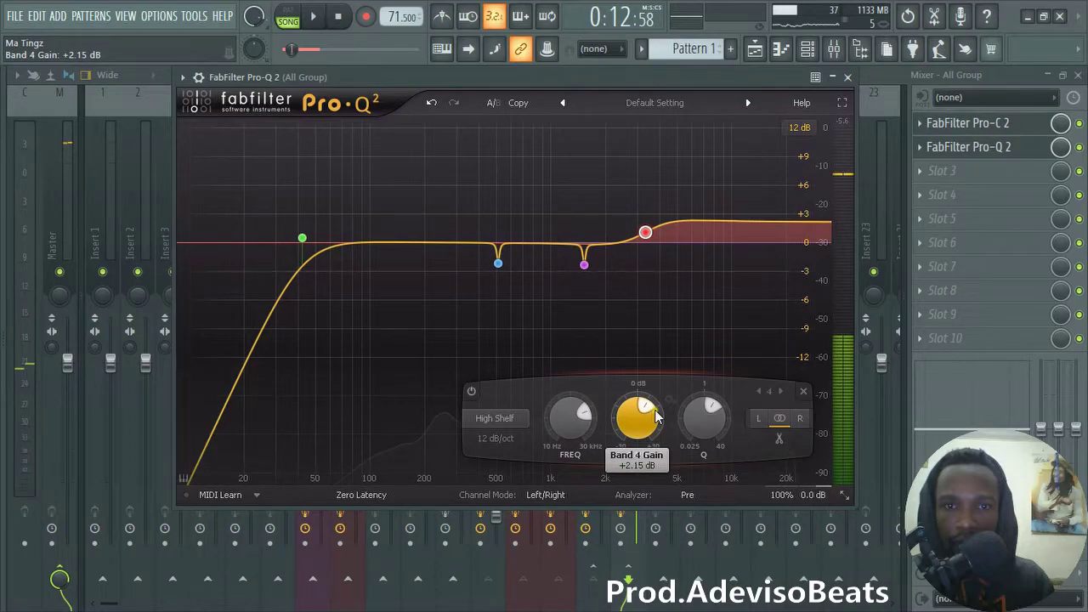
- Play the mix from the song's start in the playlist, checking the mixer levels and widening the arrangement view
{"action": "key", "text": "space"}
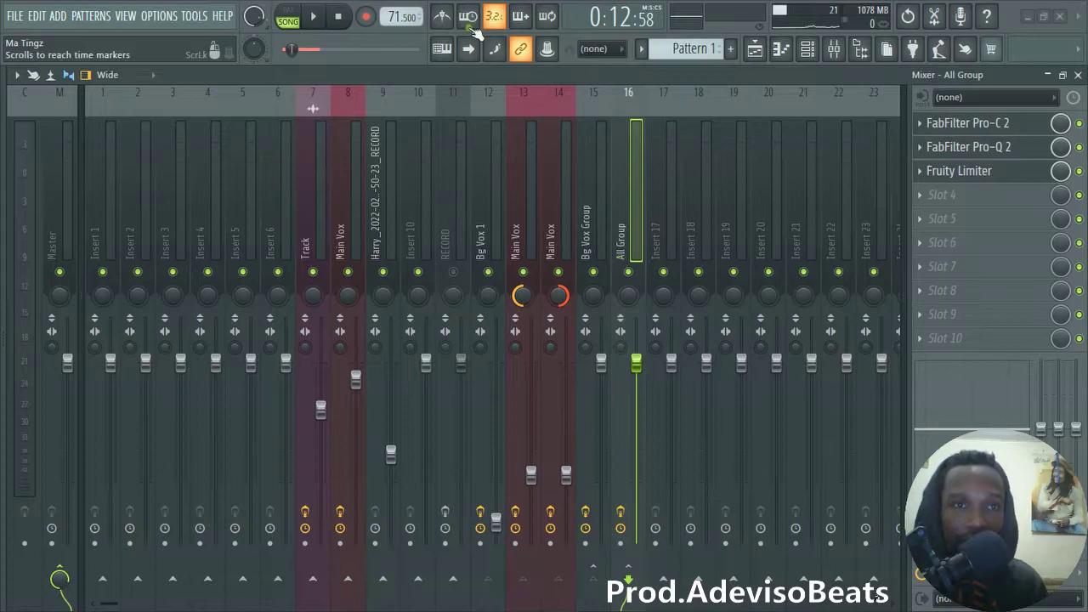
{"action": "left_click", "coordinate": [350, 19]}
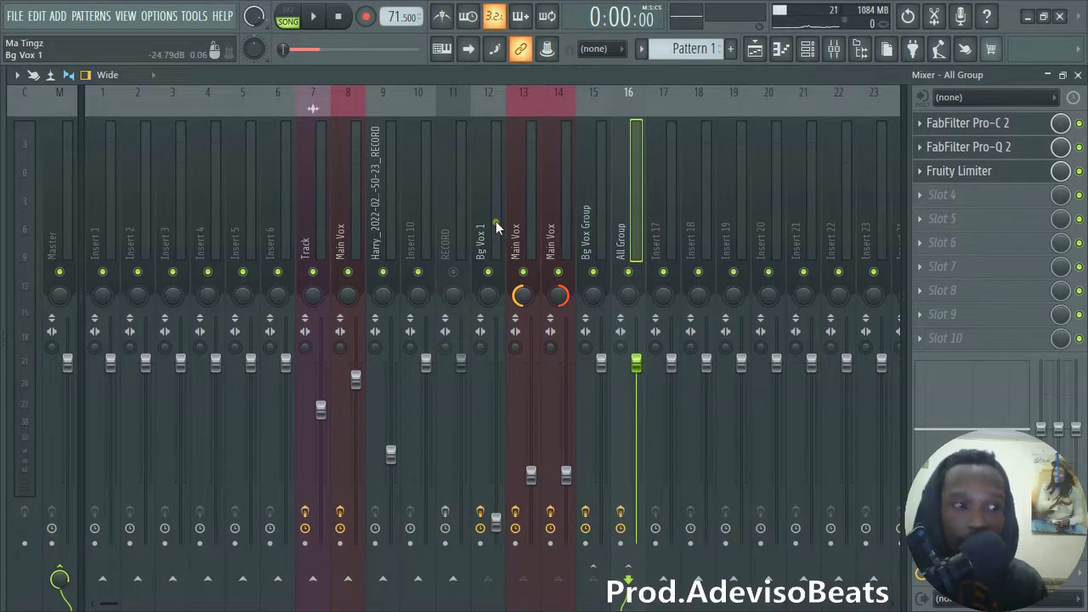
{"action": "left_click", "coordinate": [754, 48]}
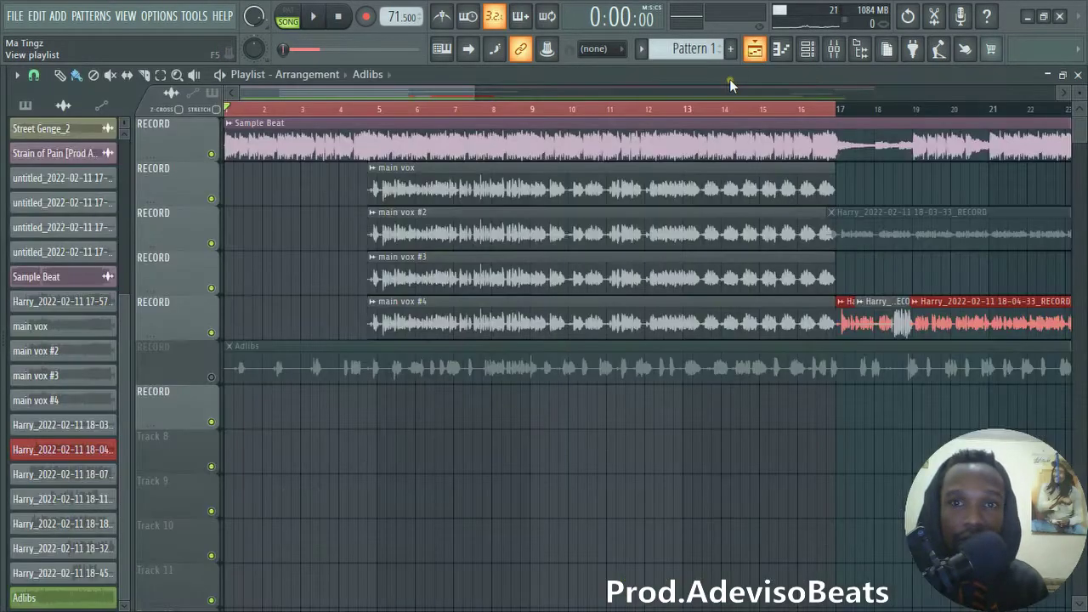
{"action": "key", "text": "space"}
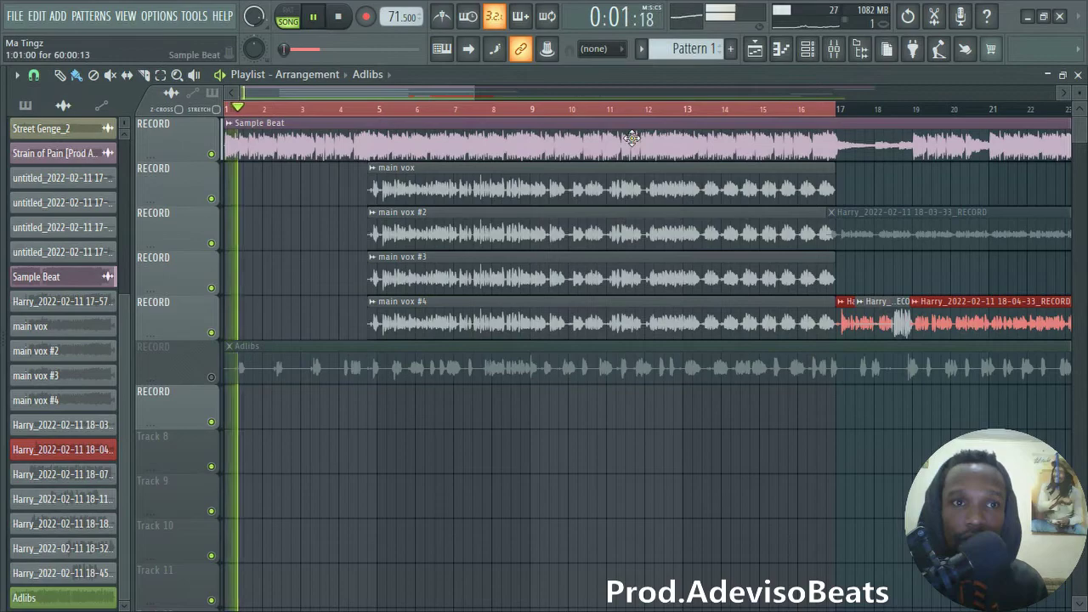
{"action": "left_click_drag", "start_coordinate": [475, 96], "coordinate": [529, 128]}
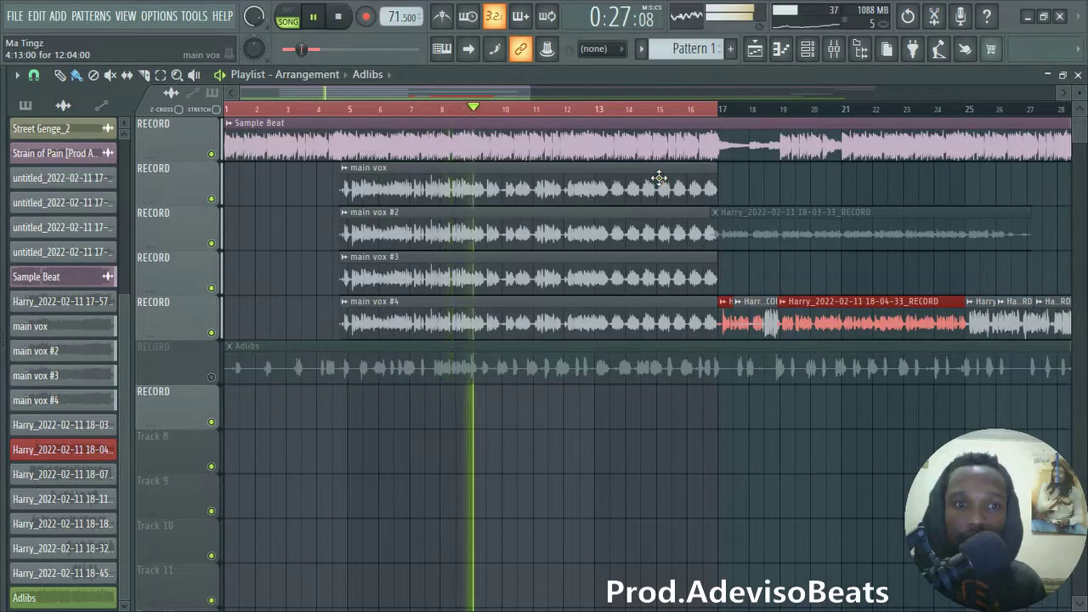
{"action": "left_click", "coordinate": [833, 51]}
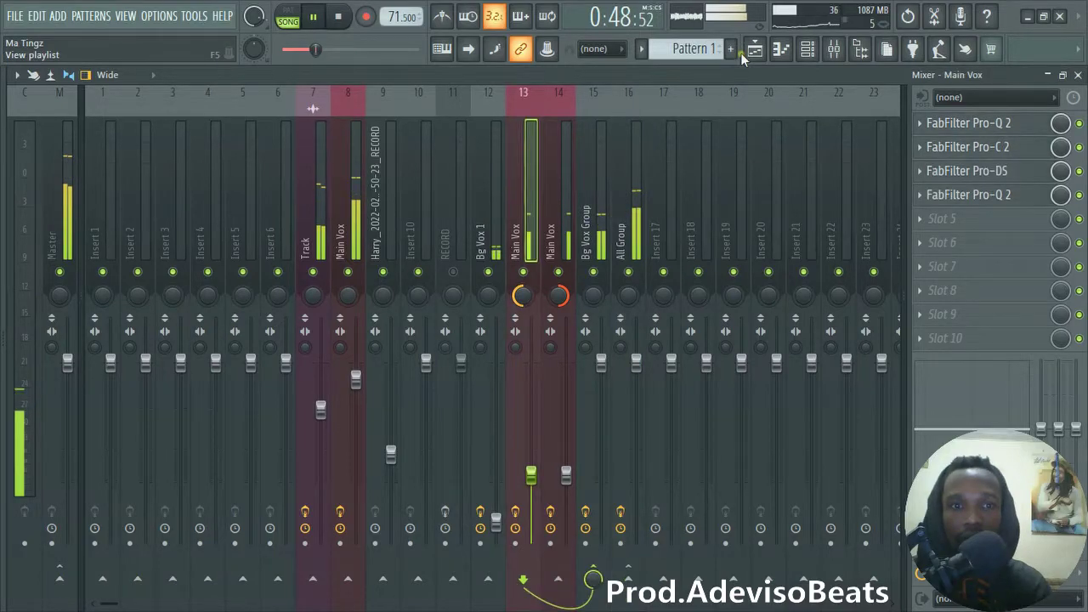
{"action": "left_click", "coordinate": [740, 53]}
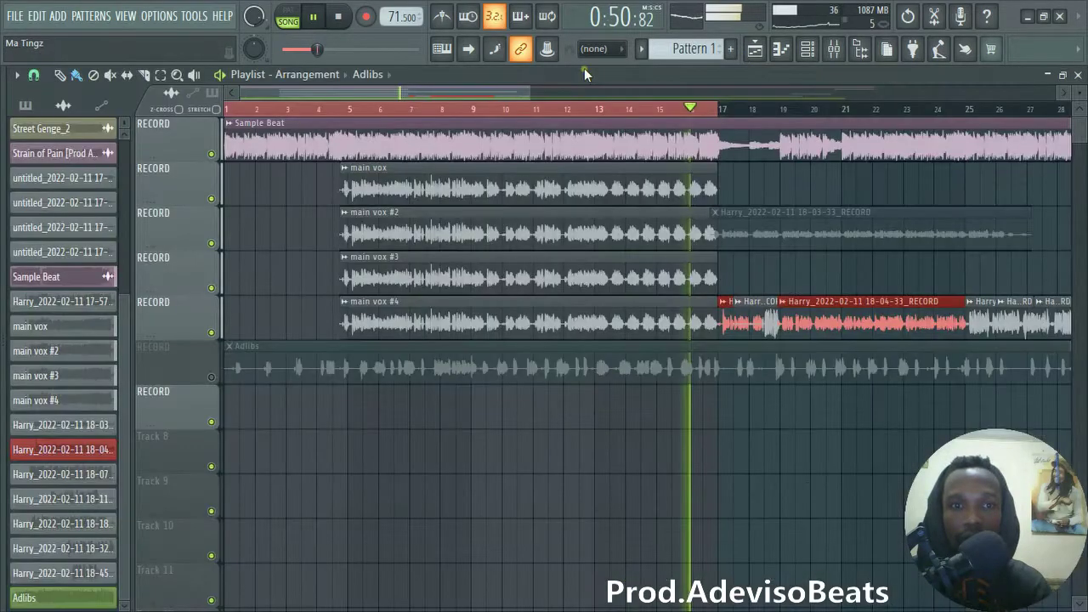
{"action": "scroll", "coordinate": [589, 109], "scroll_direction": "down", "scroll_amount": 2}
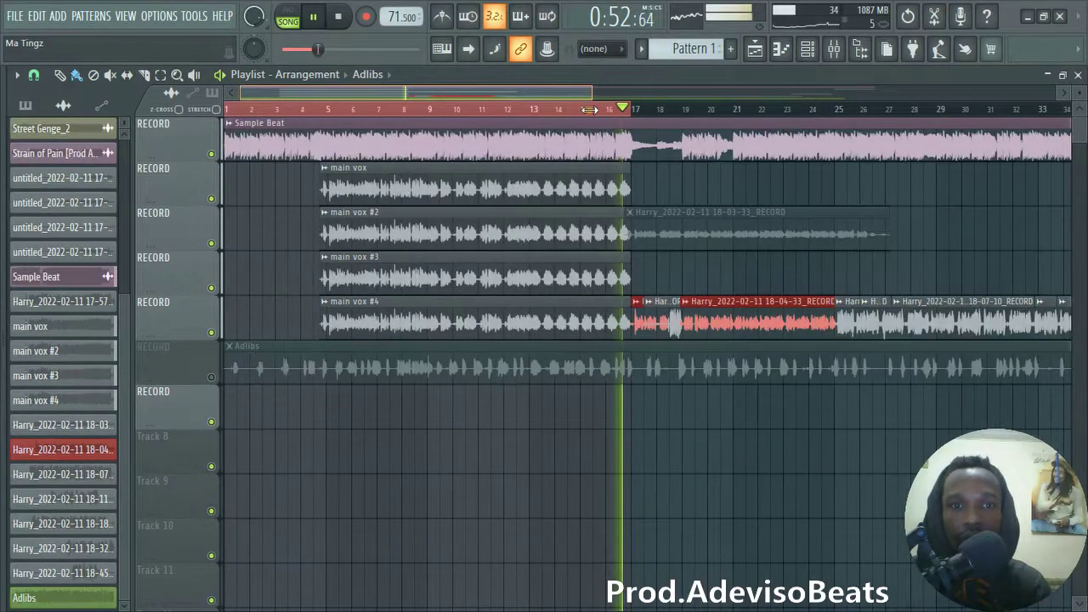
{"action": "left_click_drag", "start_coordinate": [590, 110], "coordinate": [604, 113]}
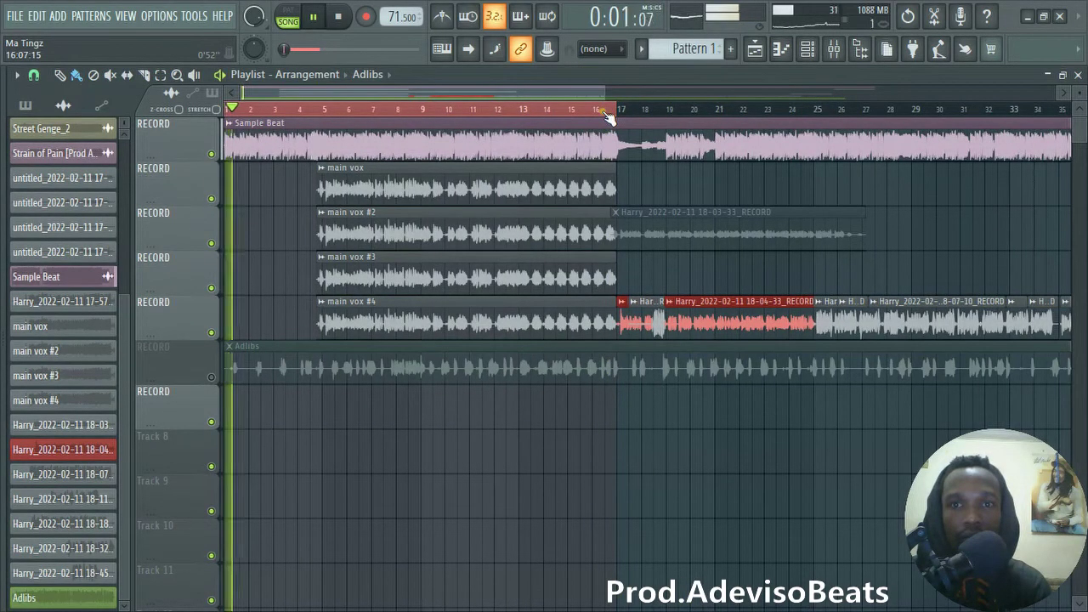
- Stop playback and select the Master track in the mixer to show its effect slots
{"action": "key", "text": "space"}
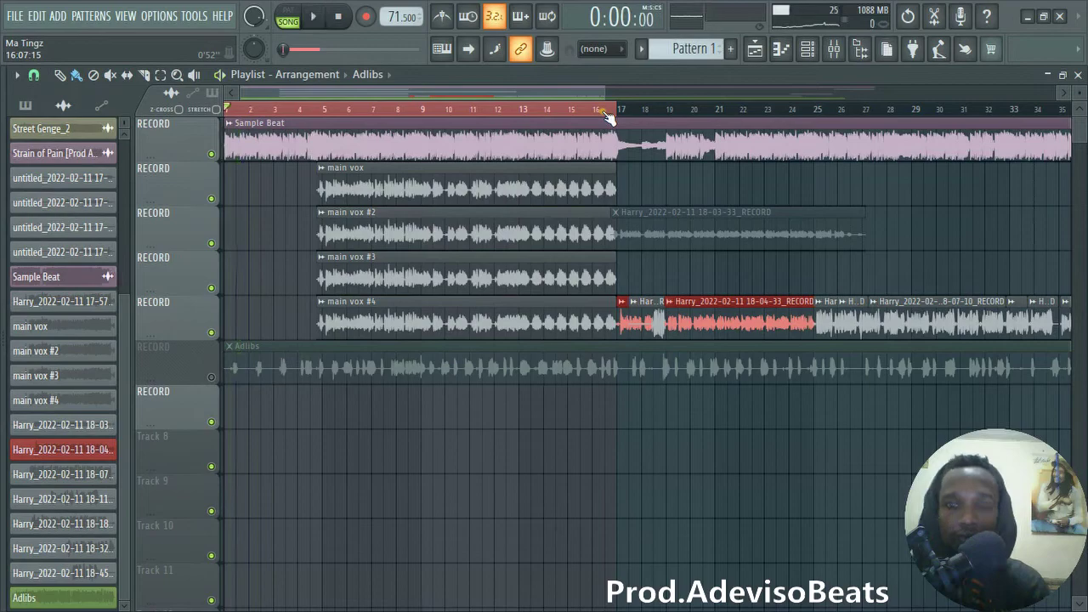
{"action": "left_click", "coordinate": [837, 51]}
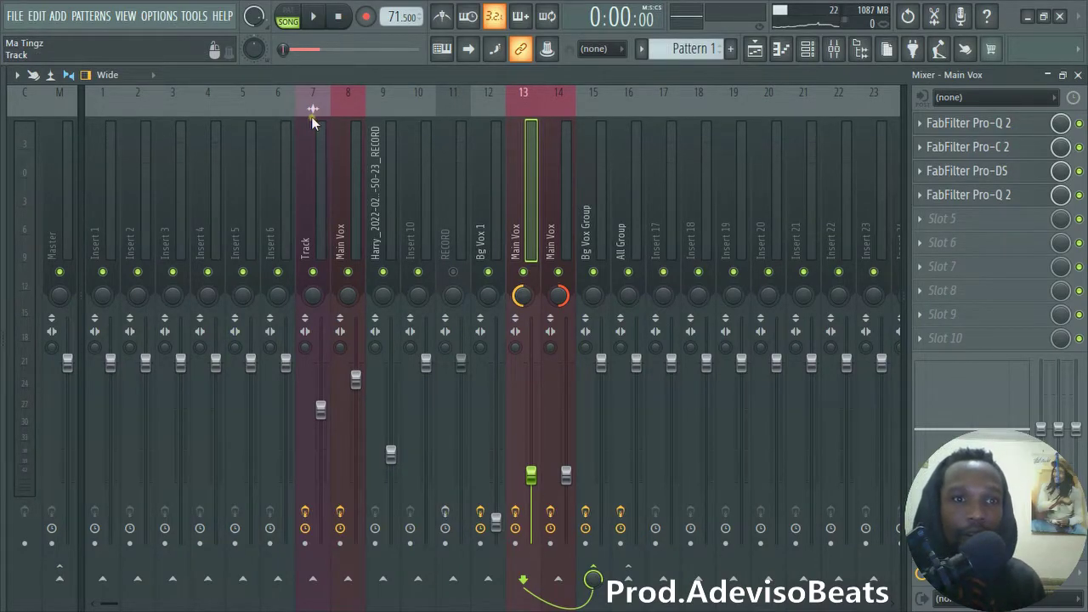
{"action": "left_click", "coordinate": [65, 179]}
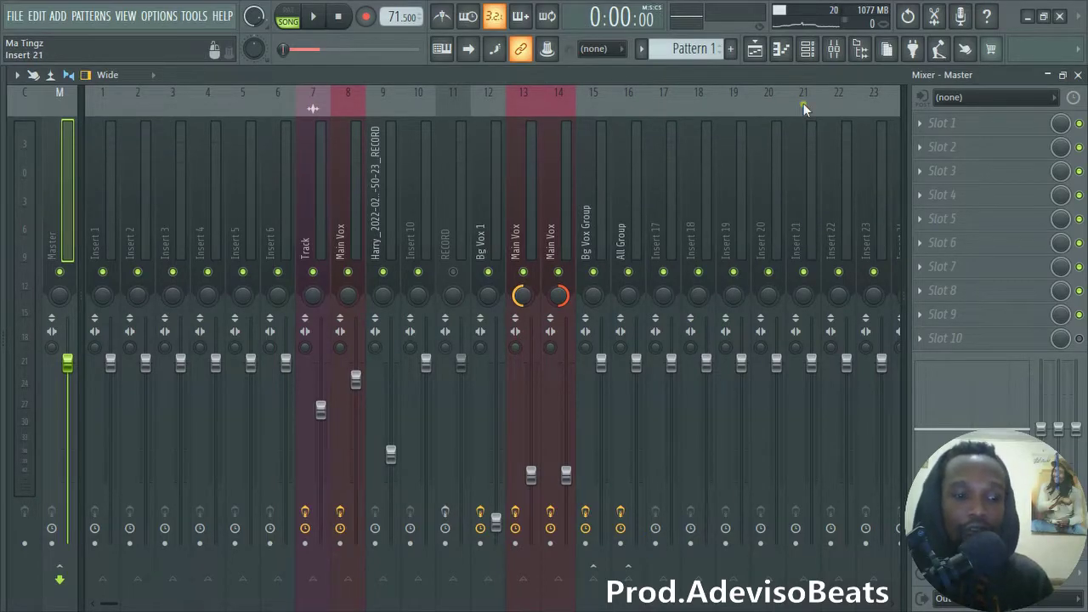
- Play the song from the start of the playlist, check the Master and track levels in the mixer, and stop playback
{"action": "left_click", "coordinate": [755, 53]}
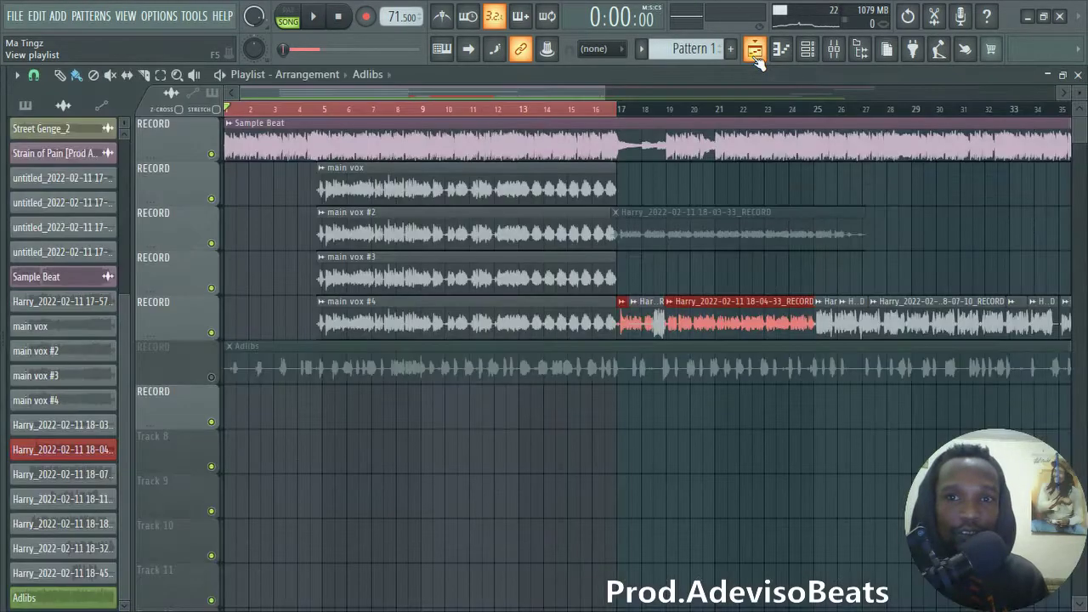
{"action": "left_click_drag", "start_coordinate": [604, 90], "coordinate": [765, 90]}
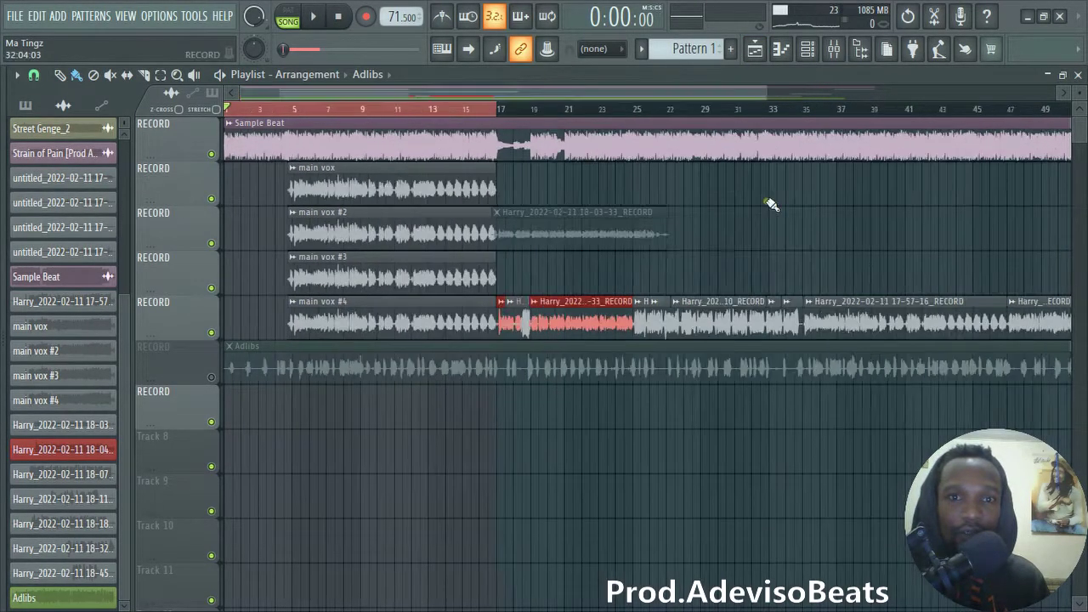
{"action": "key", "text": "space"}
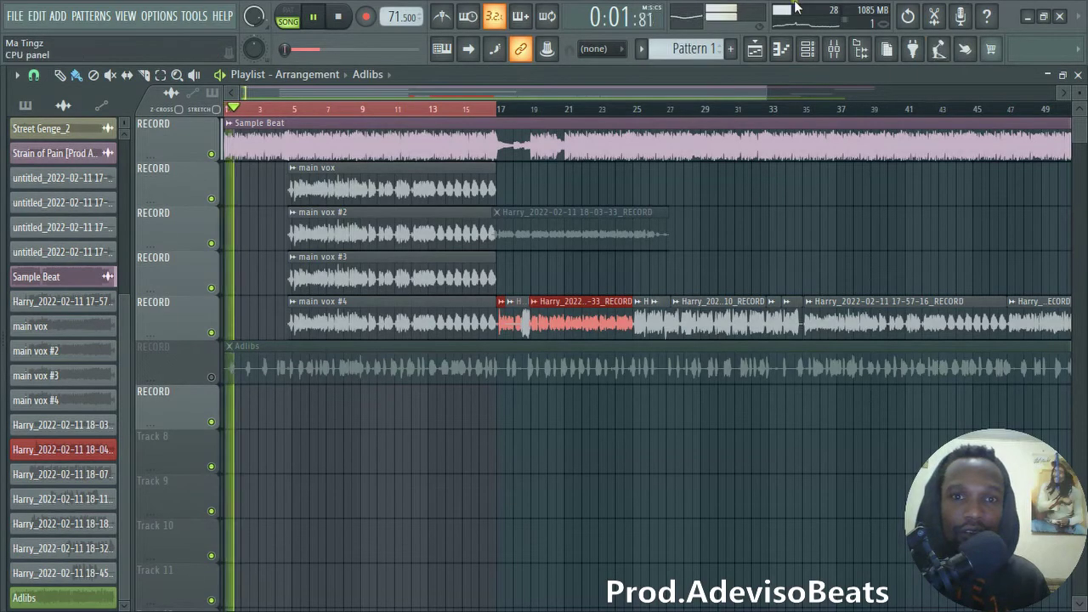
{"action": "left_click", "coordinate": [765, 53]}
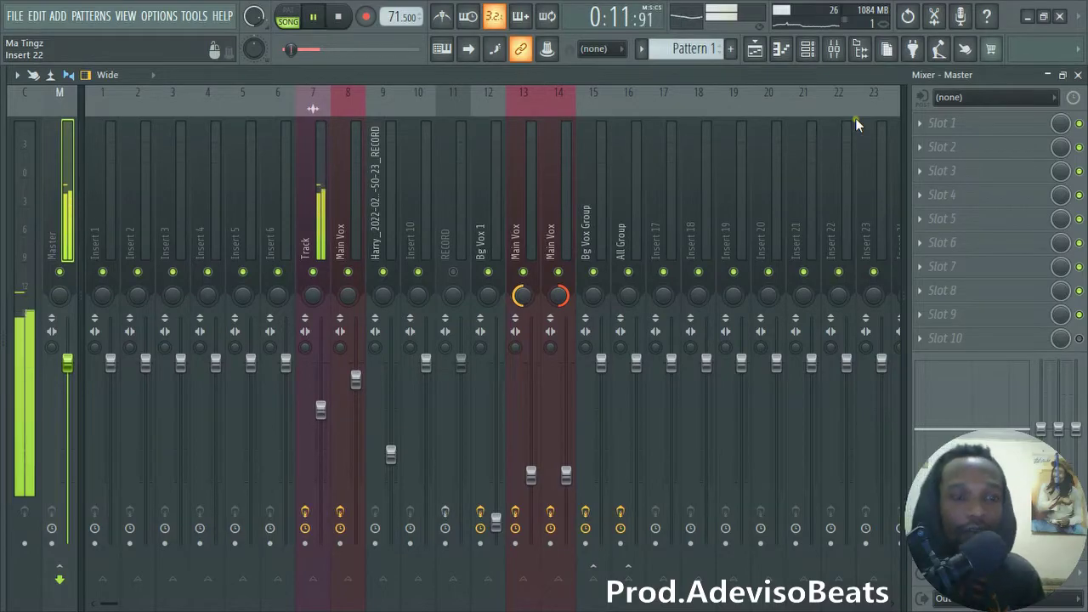
{"action": "key", "text": "space"}
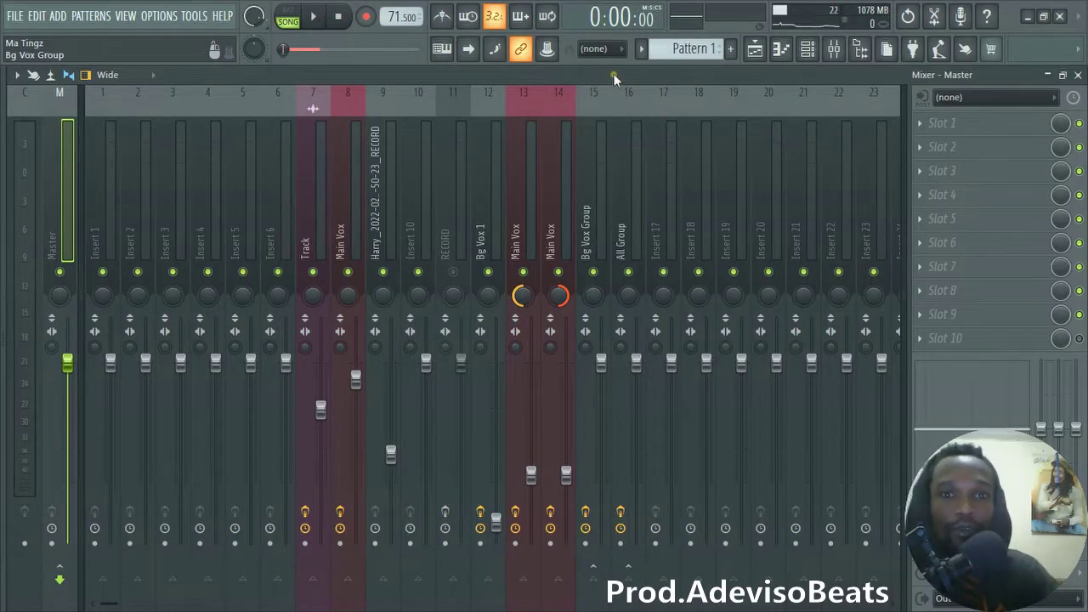
- Audition the full arrangement once more from the playlist, stop playback, and return to the mixer
{"action": "left_click", "coordinate": [755, 51]}
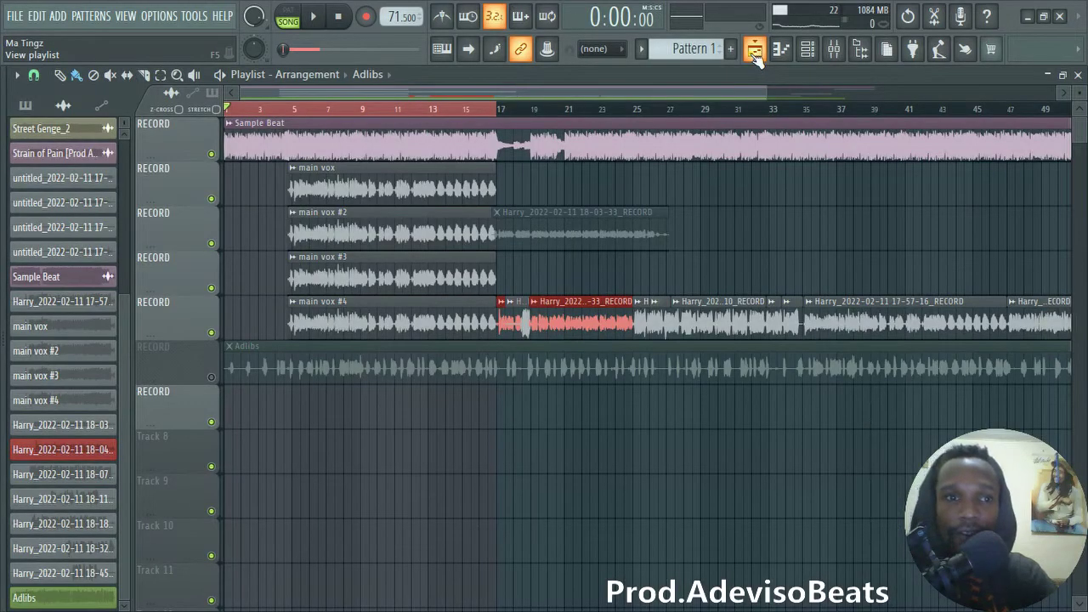
{"action": "key", "text": "space"}
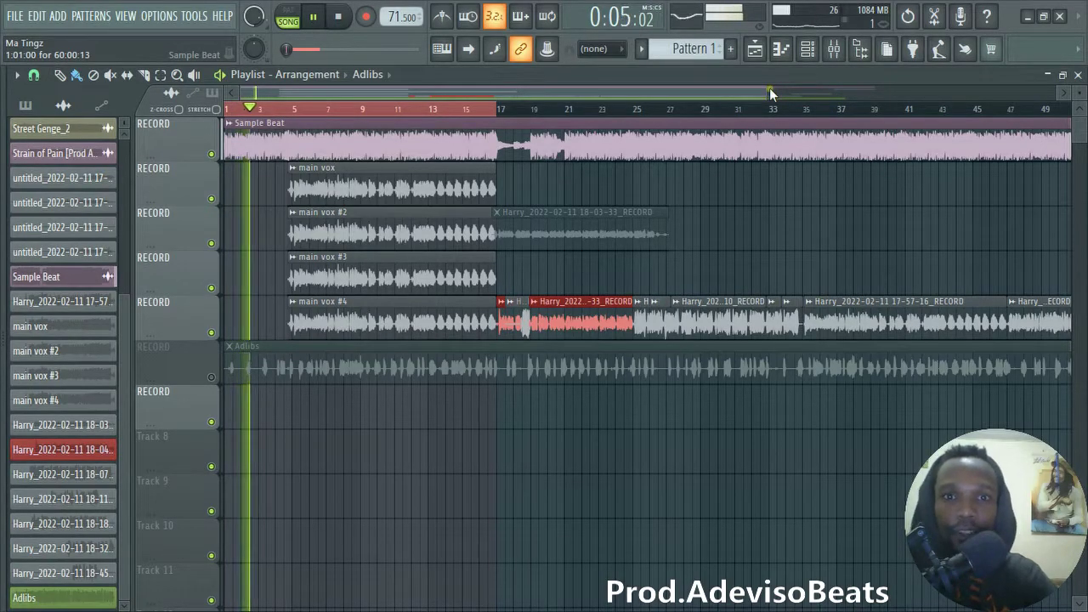
{"action": "left_click_drag", "start_coordinate": [770, 88], "coordinate": [716, 82]}
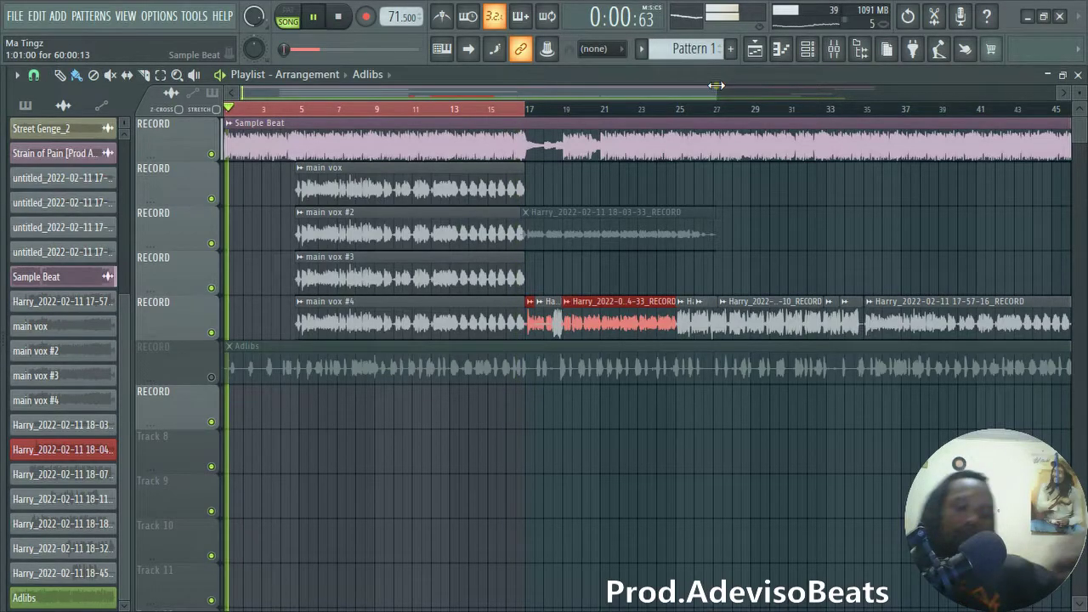
{"action": "left_click", "coordinate": [342, 18]}
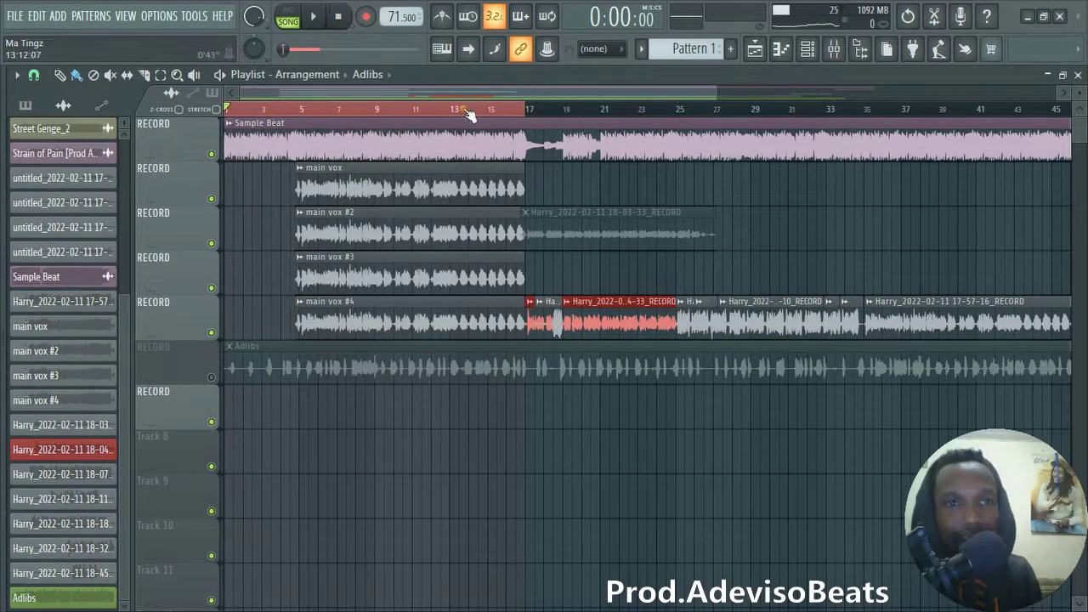
{"action": "left_click", "coordinate": [754, 51]}
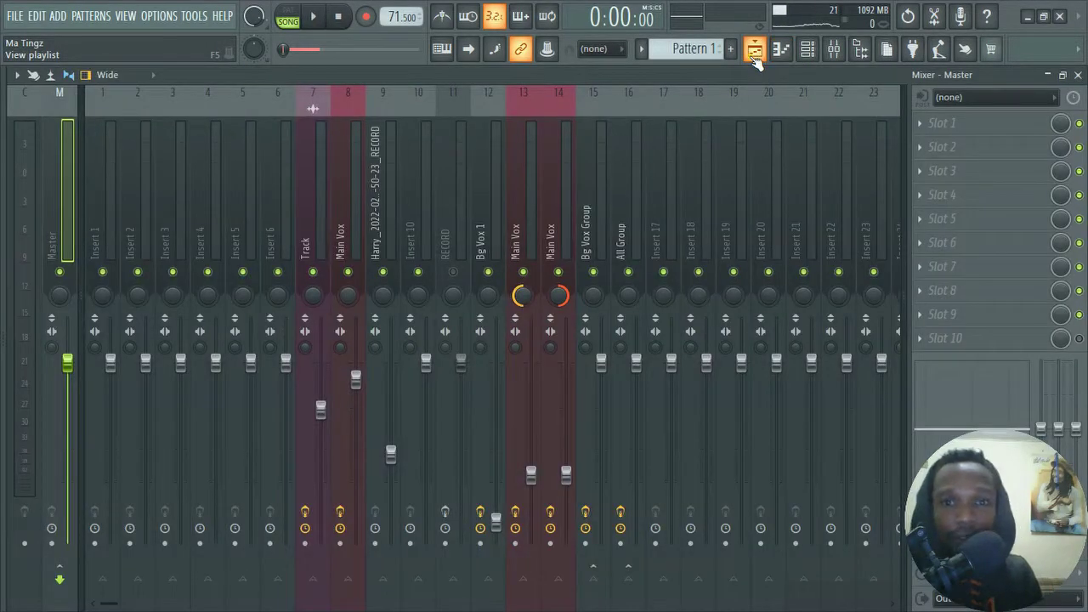